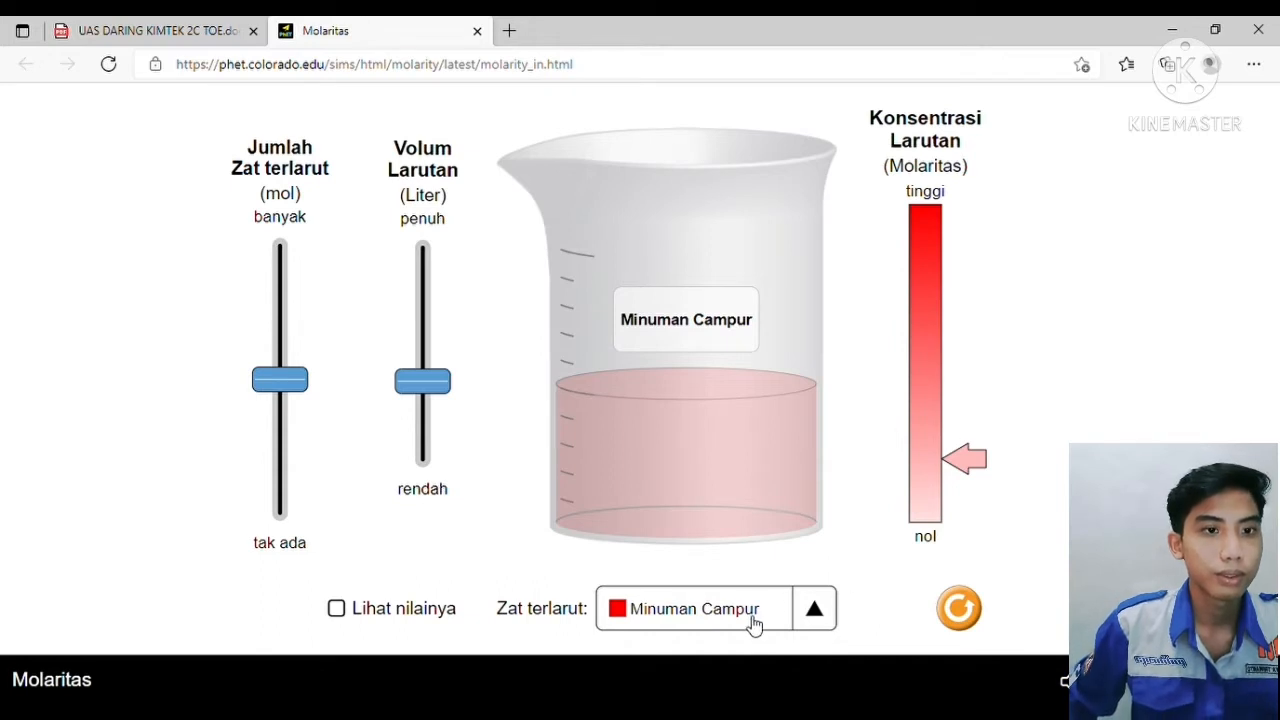
Step: Show the numeric values and set the Minuman Campur solution to 1.000 mol of solute in 0.200 L
click(414, 608)
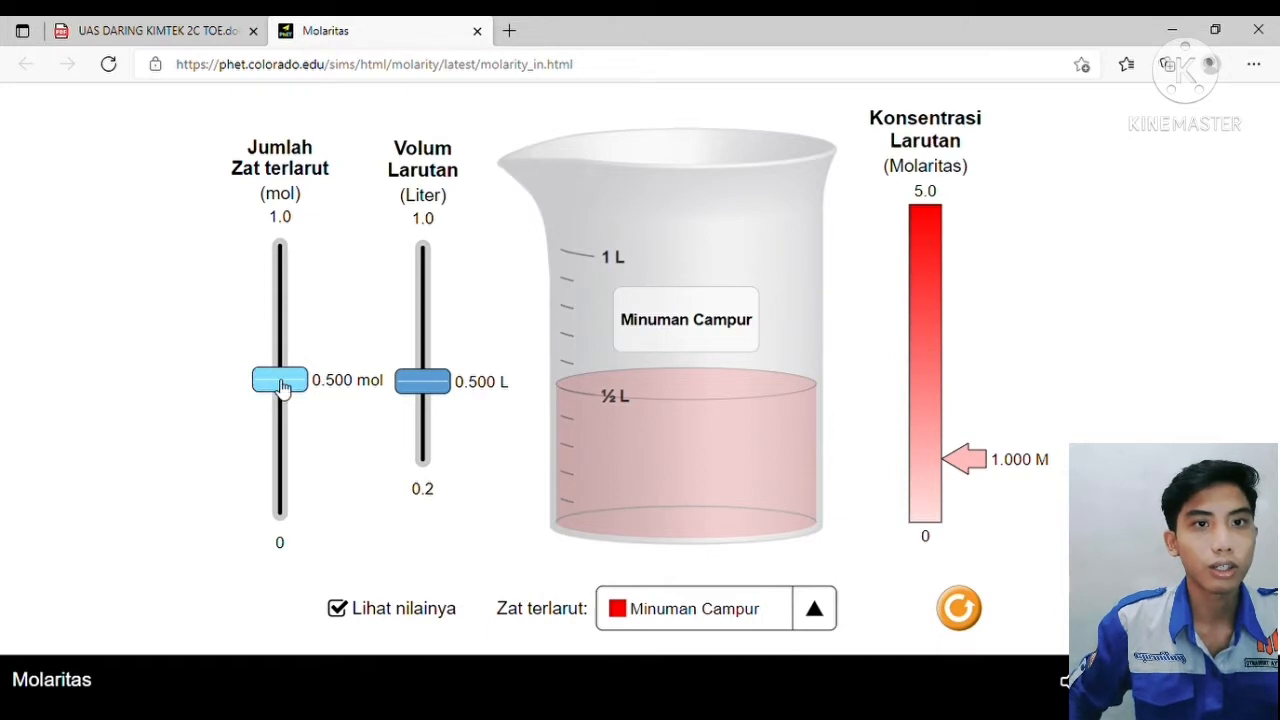
mouse_move(280, 390)
mouse_down()
mouse_move(283, 415)
mouse_move(276, 243)
mouse_move(281, 389)
mouse_up()
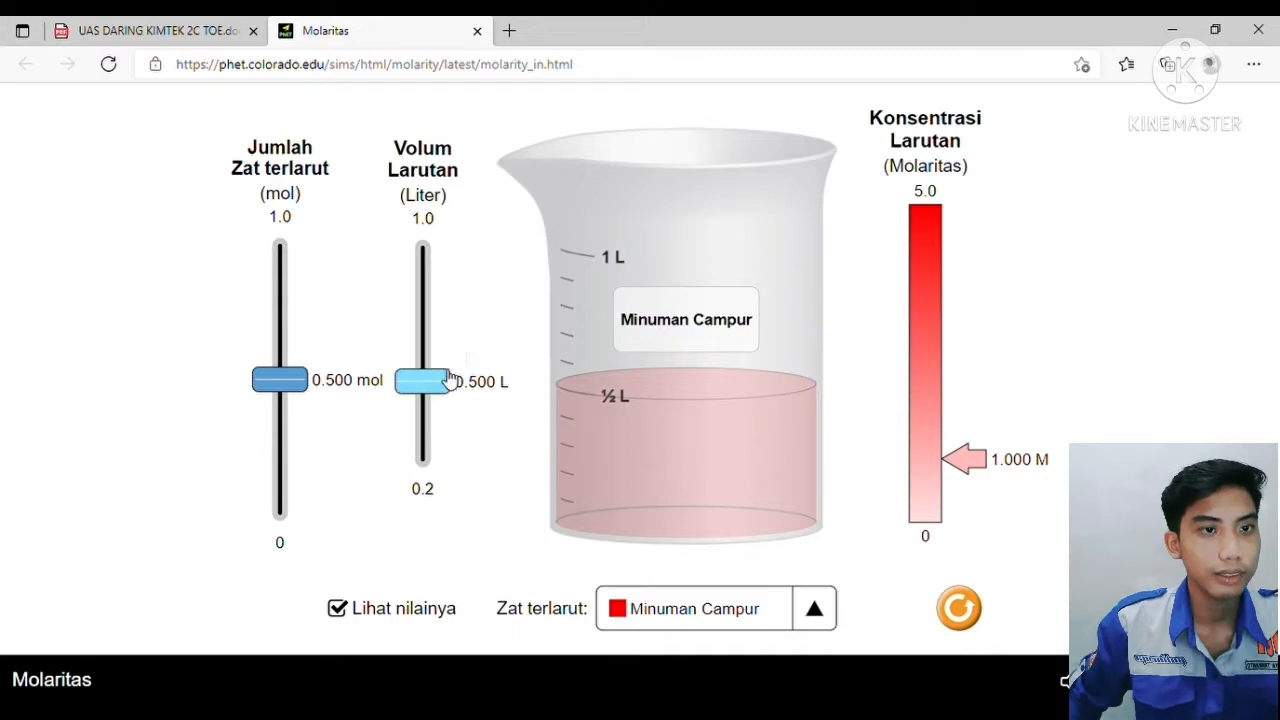
mouse_move(422, 380)
mouse_down()
mouse_move(424, 362)
mouse_move(435, 385)
mouse_up()
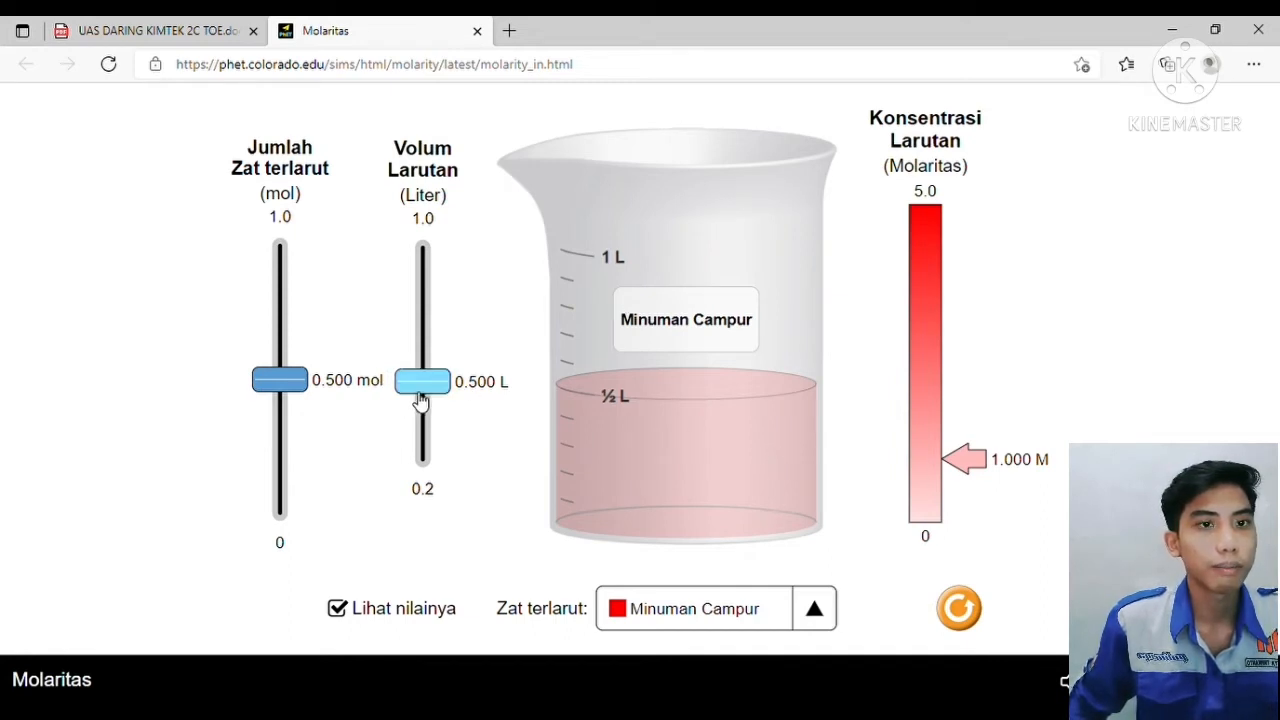
drag(420, 400, 423, 490)
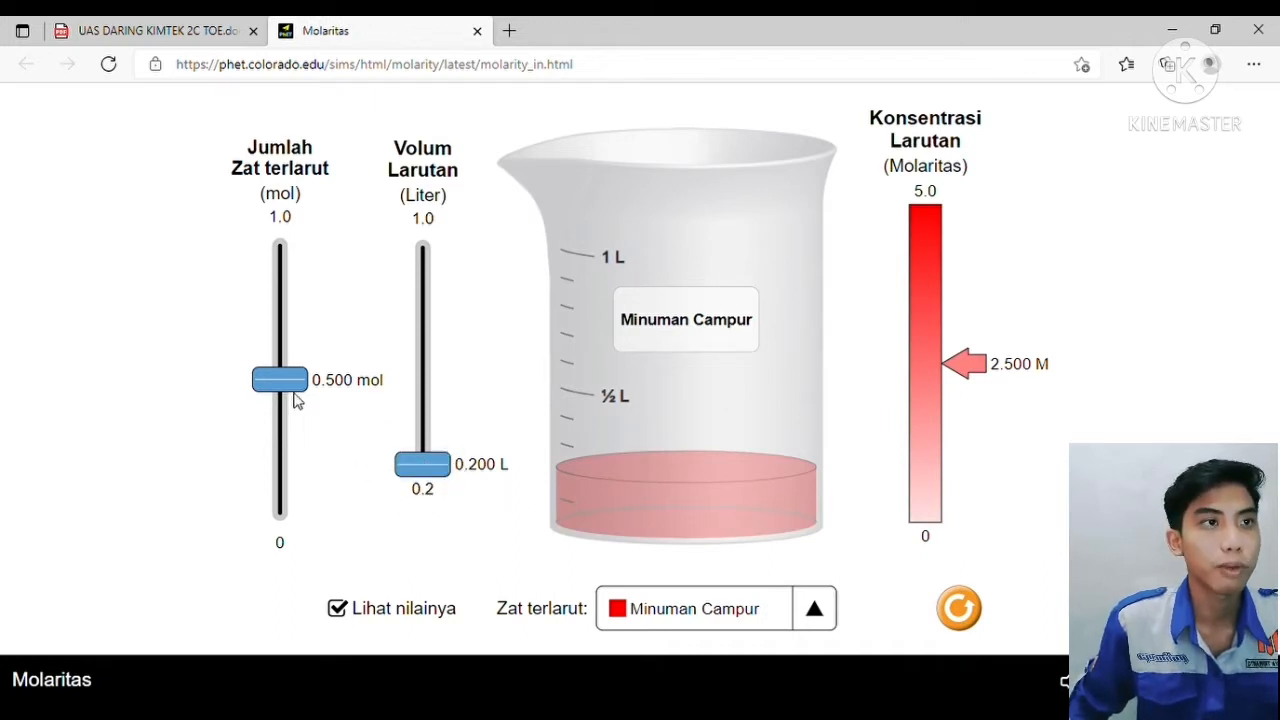
drag(296, 386, 288, 232)
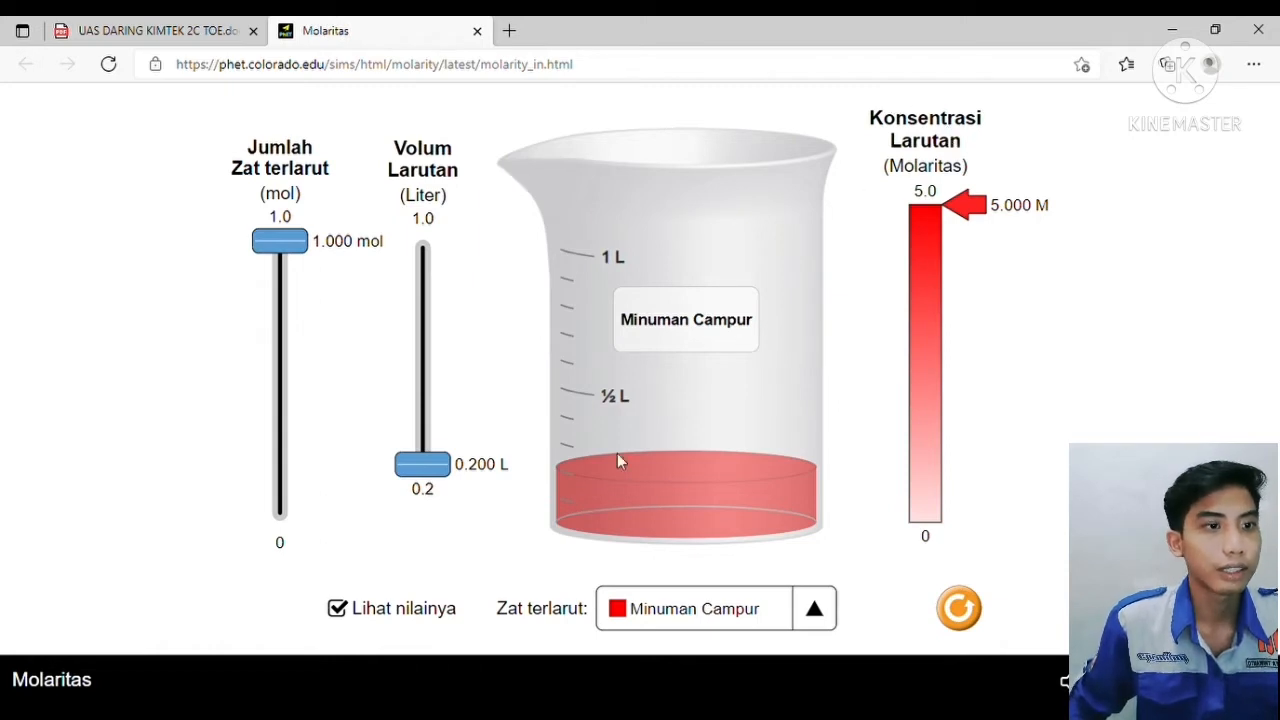
Step: Adjust the solution to about 0.519 mol in 0.654 L and change the solute to Emas (III) klorida
drag(428, 465, 428, 339)
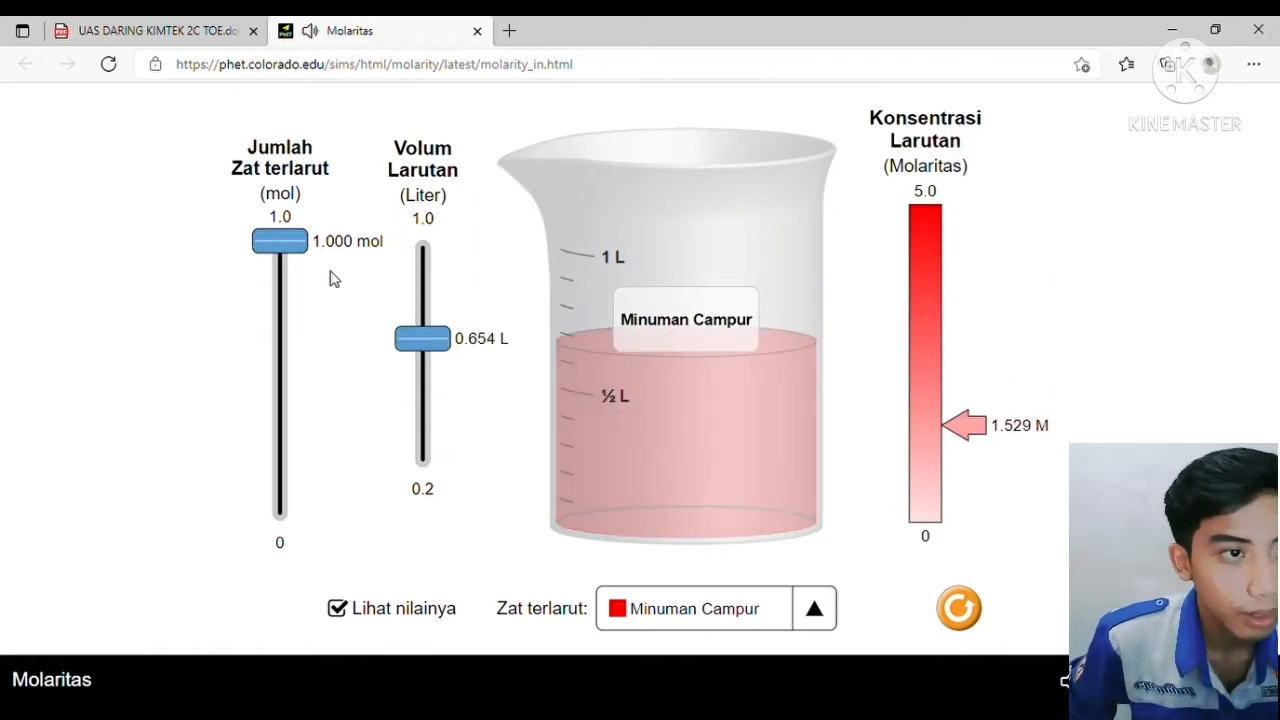
drag(281, 242, 287, 374)
click(830, 624)
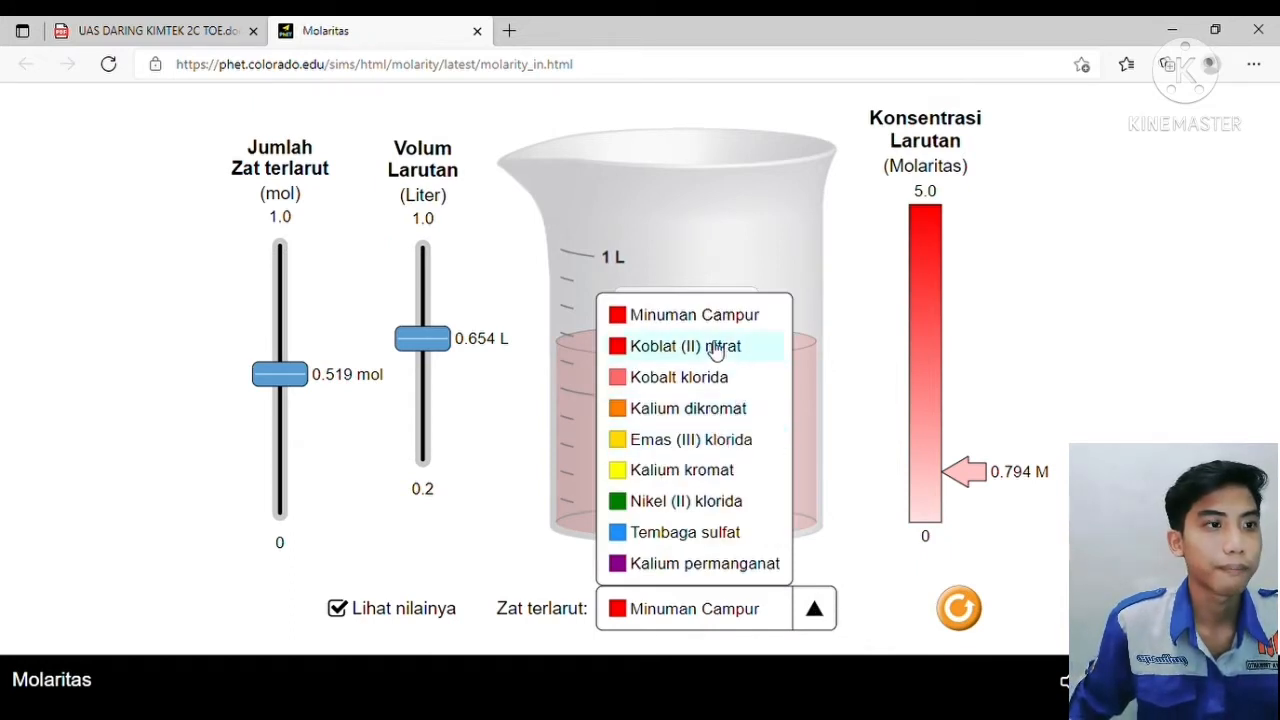
click(712, 441)
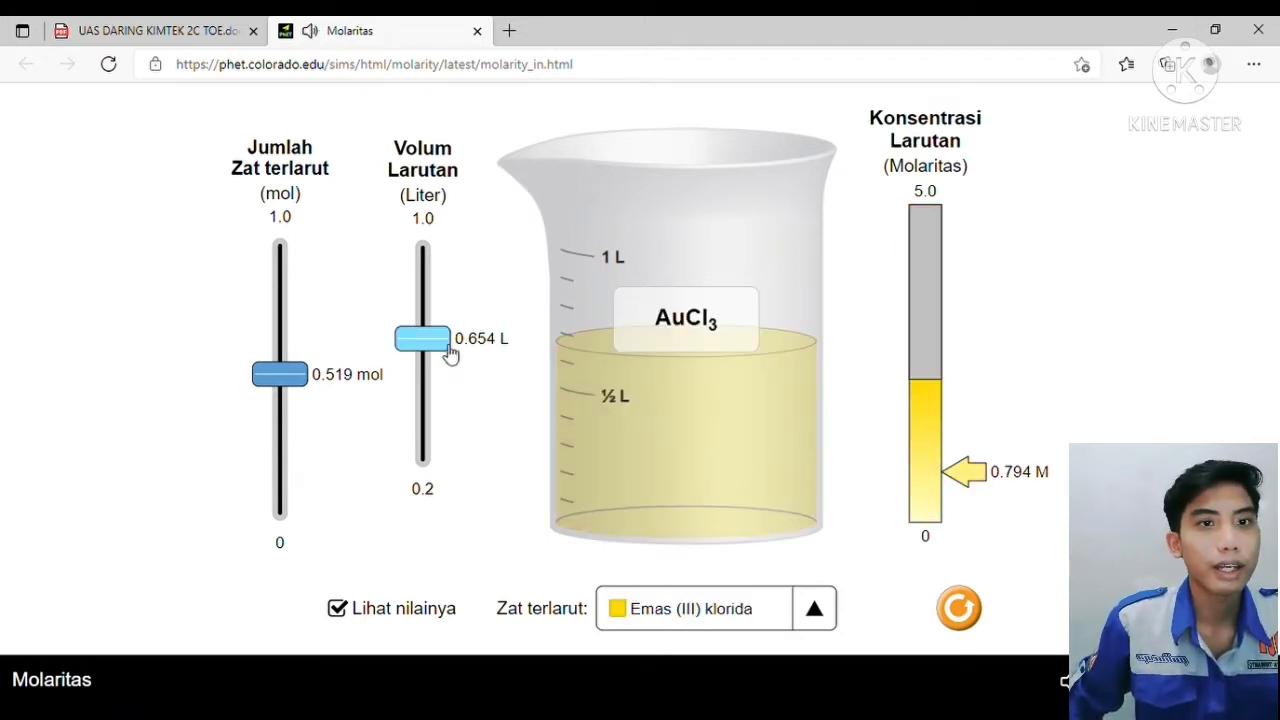
Step: Bring the gold chloride solution to 1.000 mol in 0.200 L, and readjust it to about 0.508 mol in 0.538 L
mouse_move(423, 338)
mouse_down()
mouse_move(436, 495)
mouse_move(420, 333)
mouse_move(422, 351)
mouse_up()
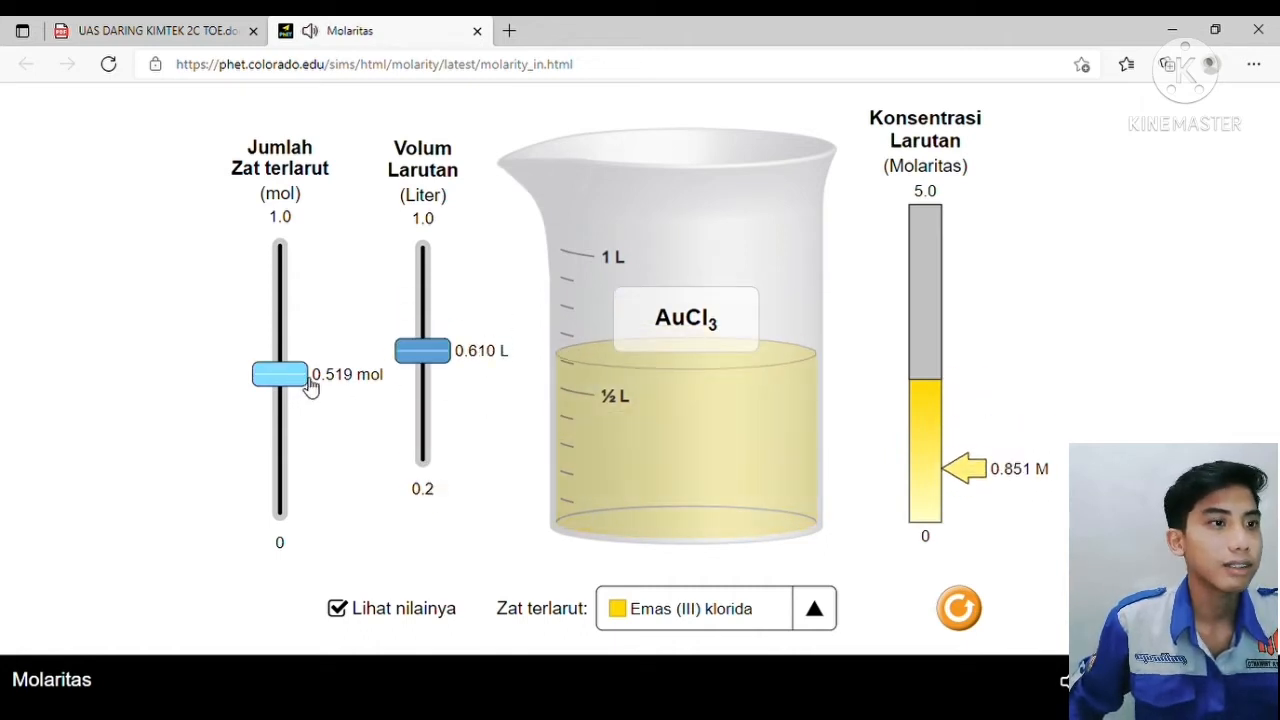
drag(305, 382, 318, 245)
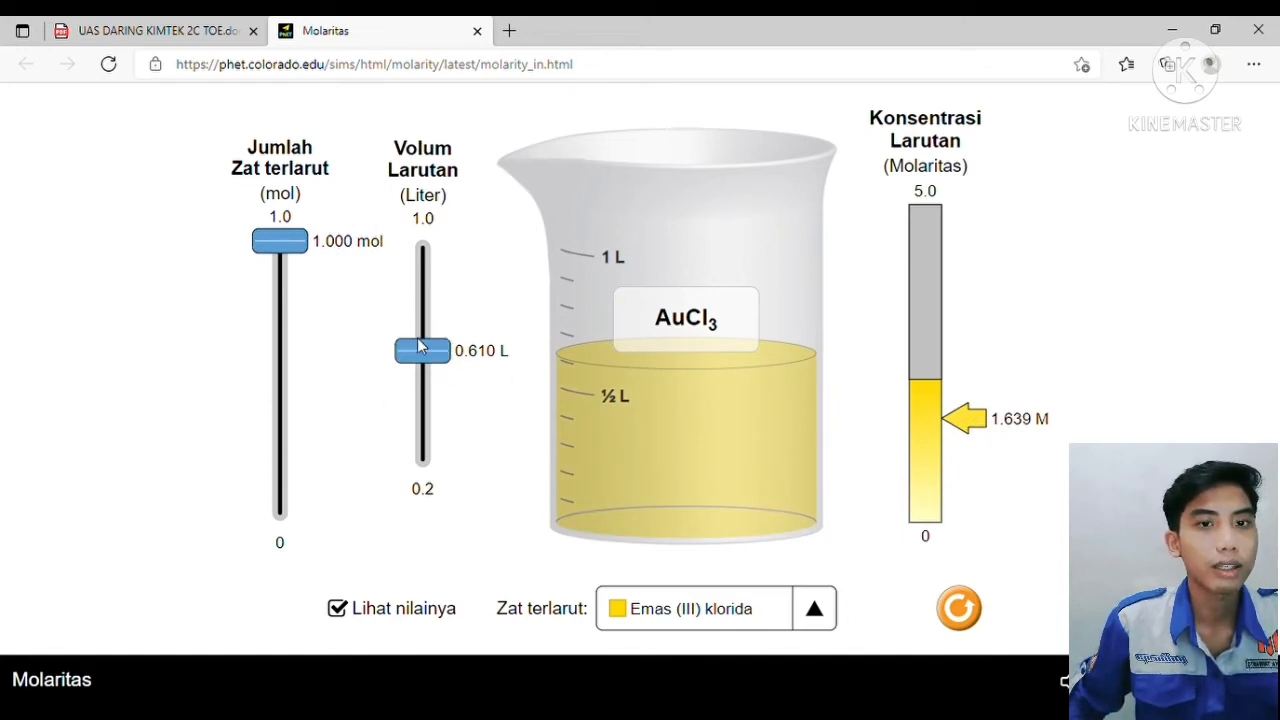
drag(420, 346, 451, 502)
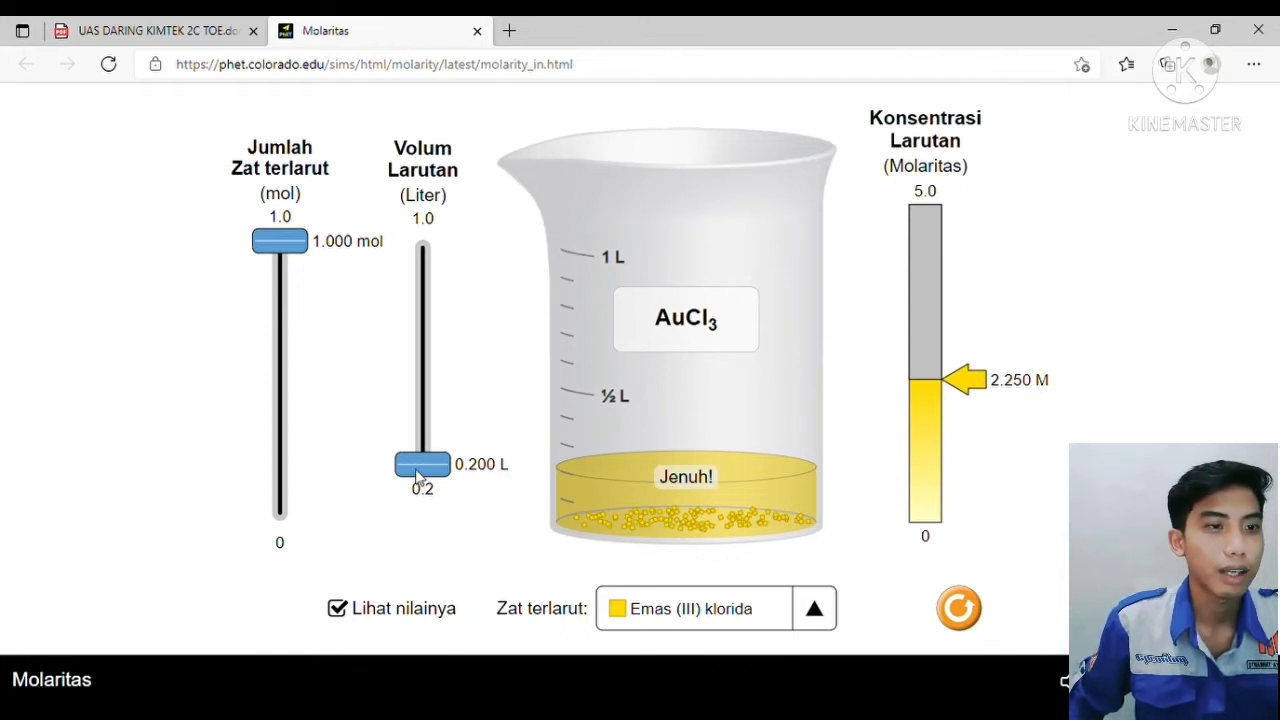
drag(418, 478, 420, 384)
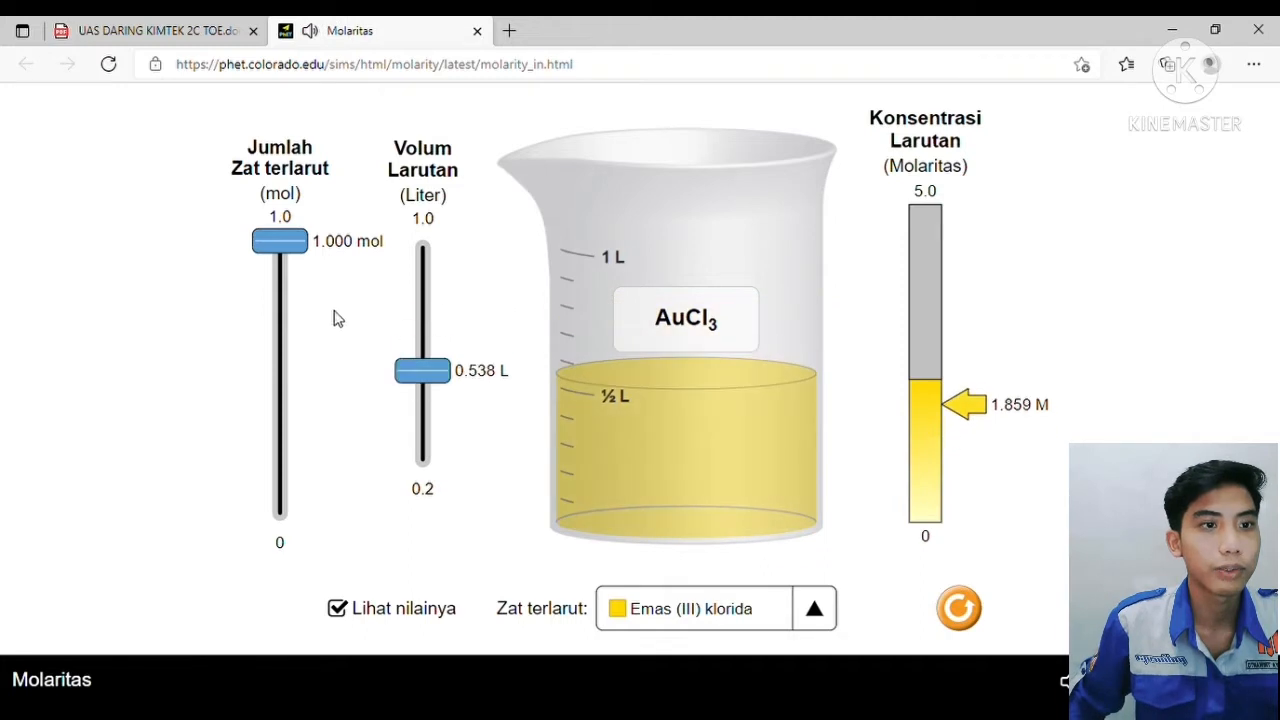
drag(280, 241, 280, 377)
Step: Change the solute to Tembaga sulfat and set it to about 0.576 mol in 0.497 L
click(830, 609)
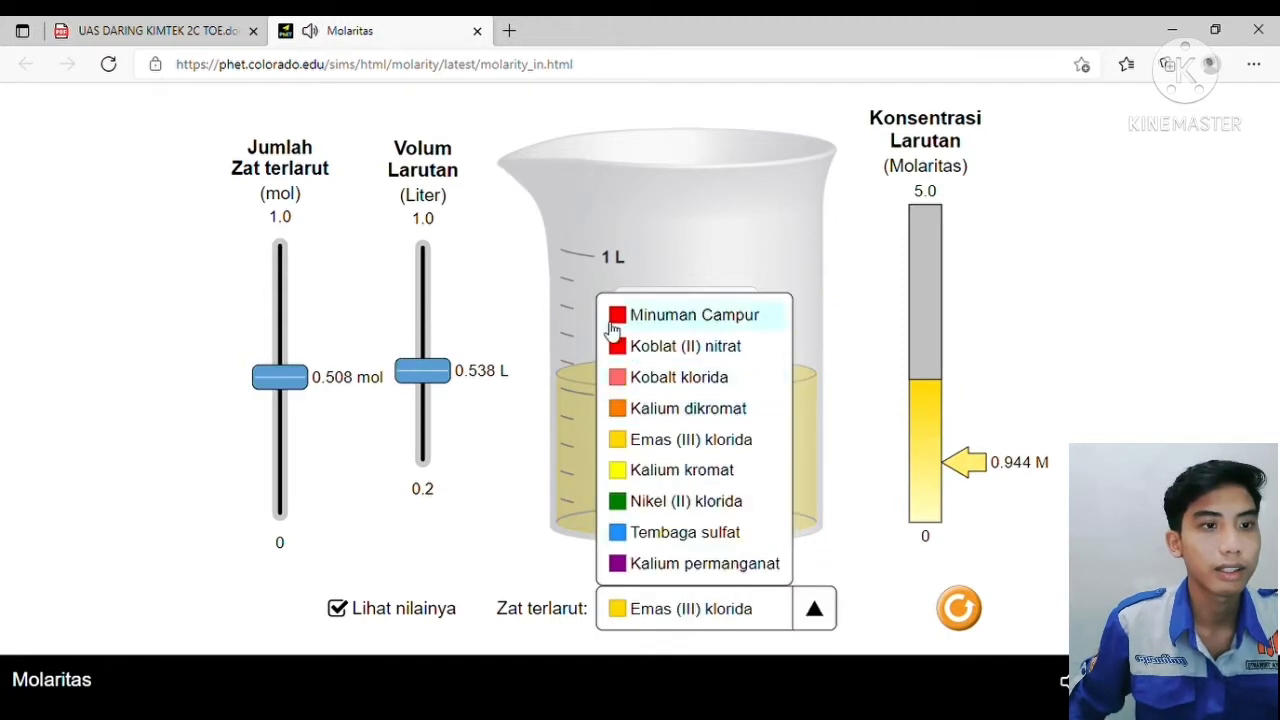
click(569, 471)
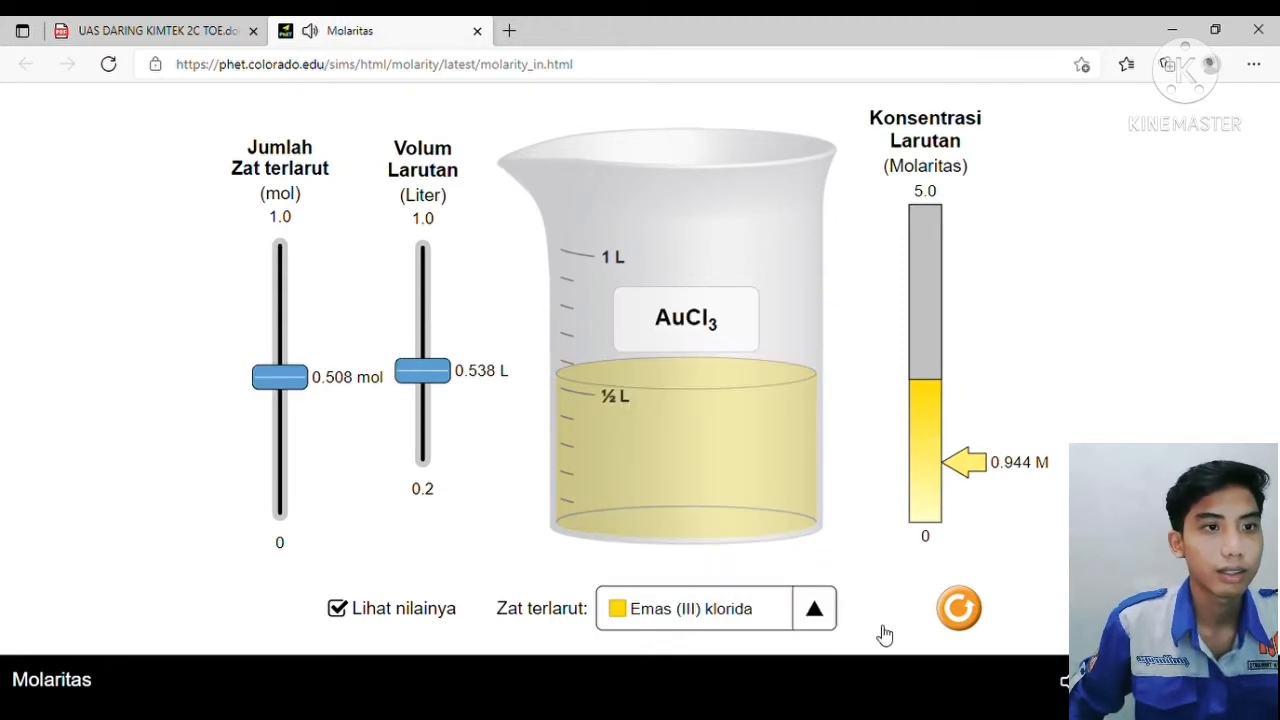
click(820, 617)
click(698, 534)
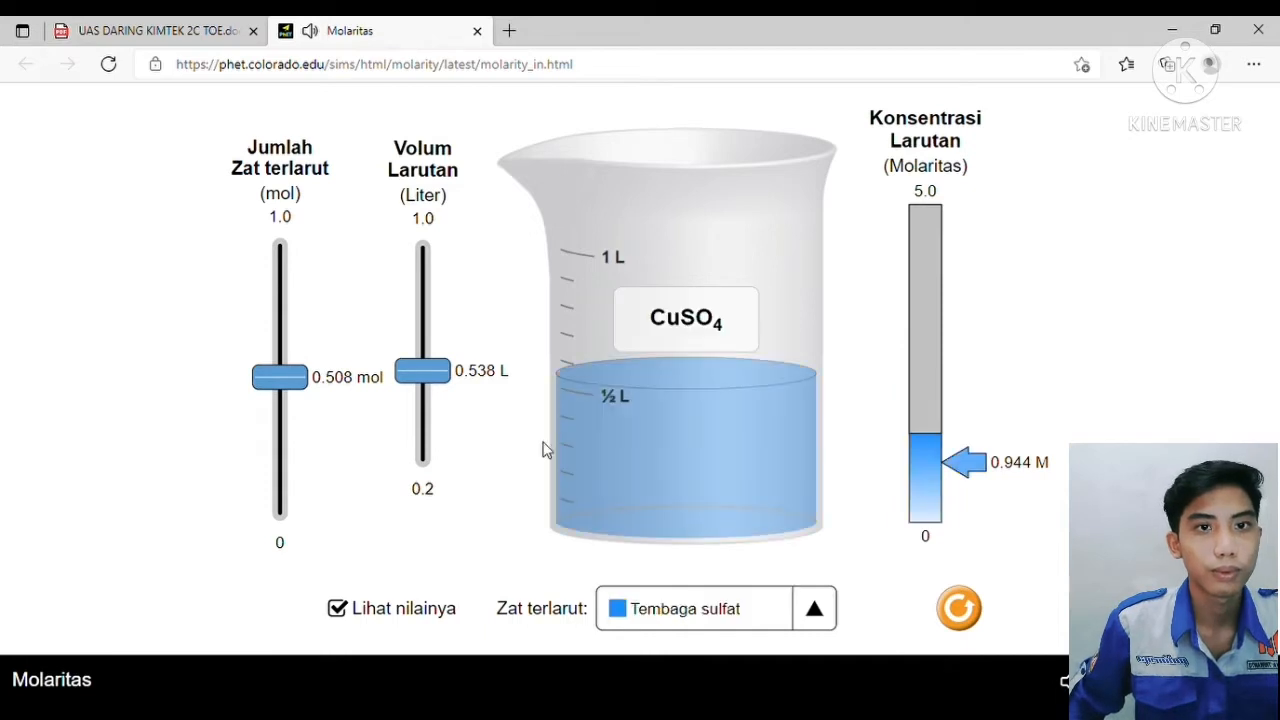
mouse_move(432, 378)
mouse_down()
mouse_move(403, 531)
mouse_move(428, 470)
mouse_move(420, 395)
mouse_up()
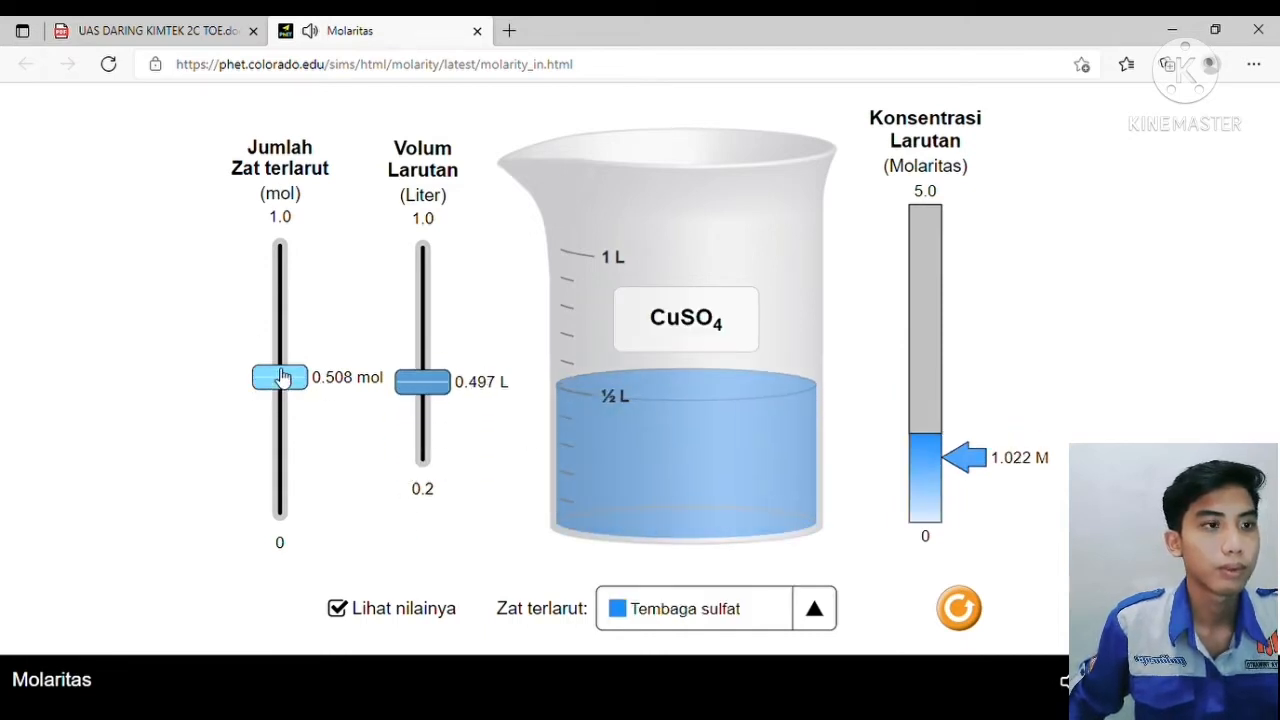
mouse_move(283, 376)
mouse_down()
mouse_move(276, 238)
mouse_move(295, 379)
mouse_up()
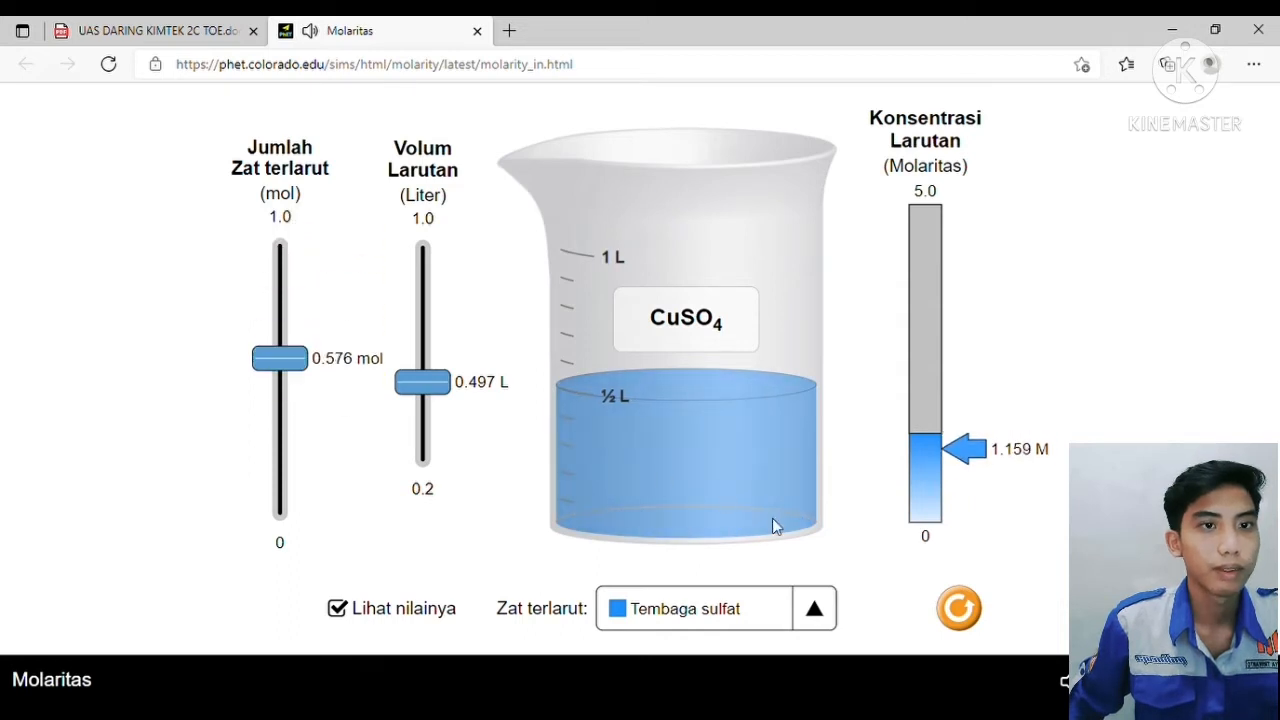
Step: Change the solute to Kalium permanganat at 1.000 mol in 1.000 L, and reduce the volume to 0.200 L
click(815, 612)
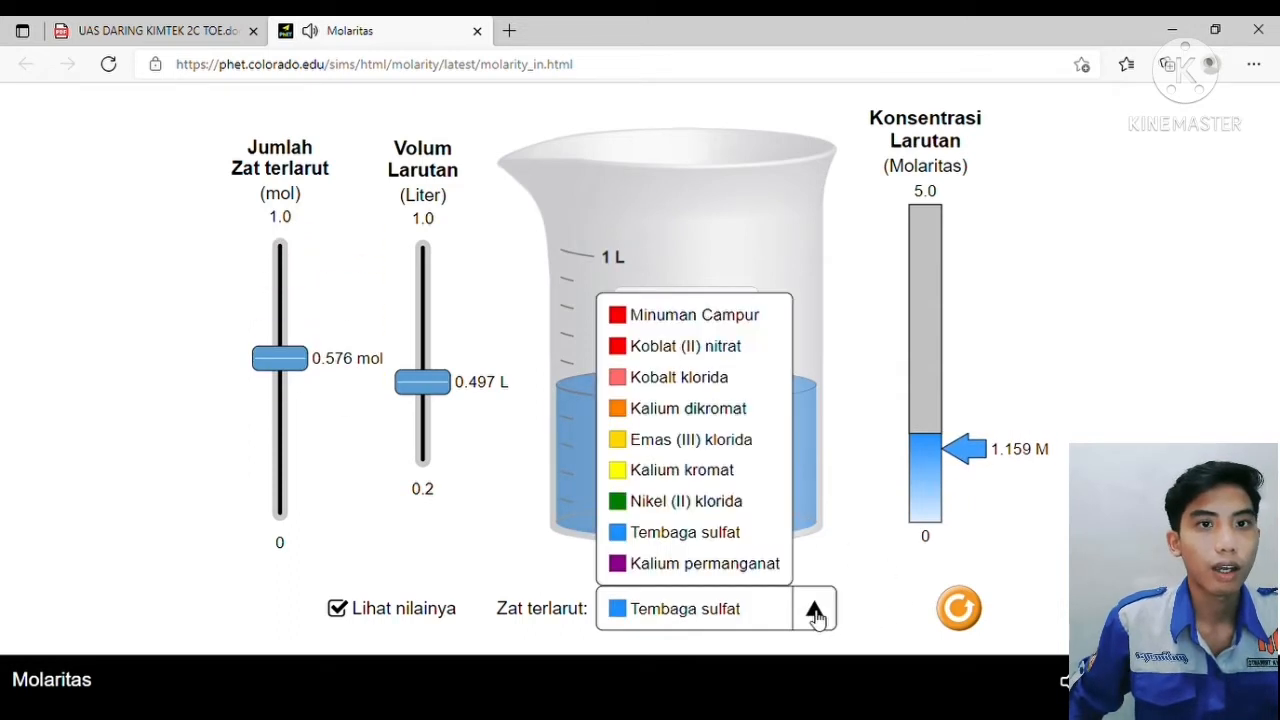
click(702, 566)
drag(440, 390, 434, 192)
drag(312, 358, 291, 223)
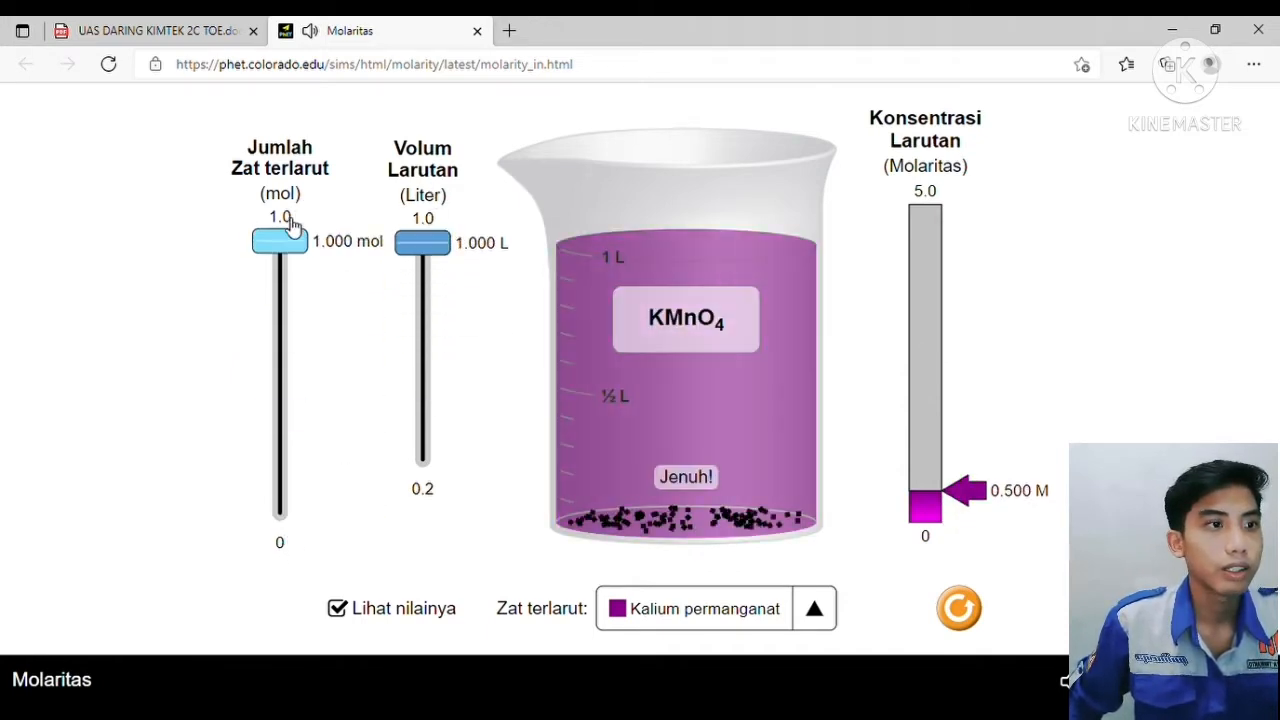
drag(423, 240, 423, 185)
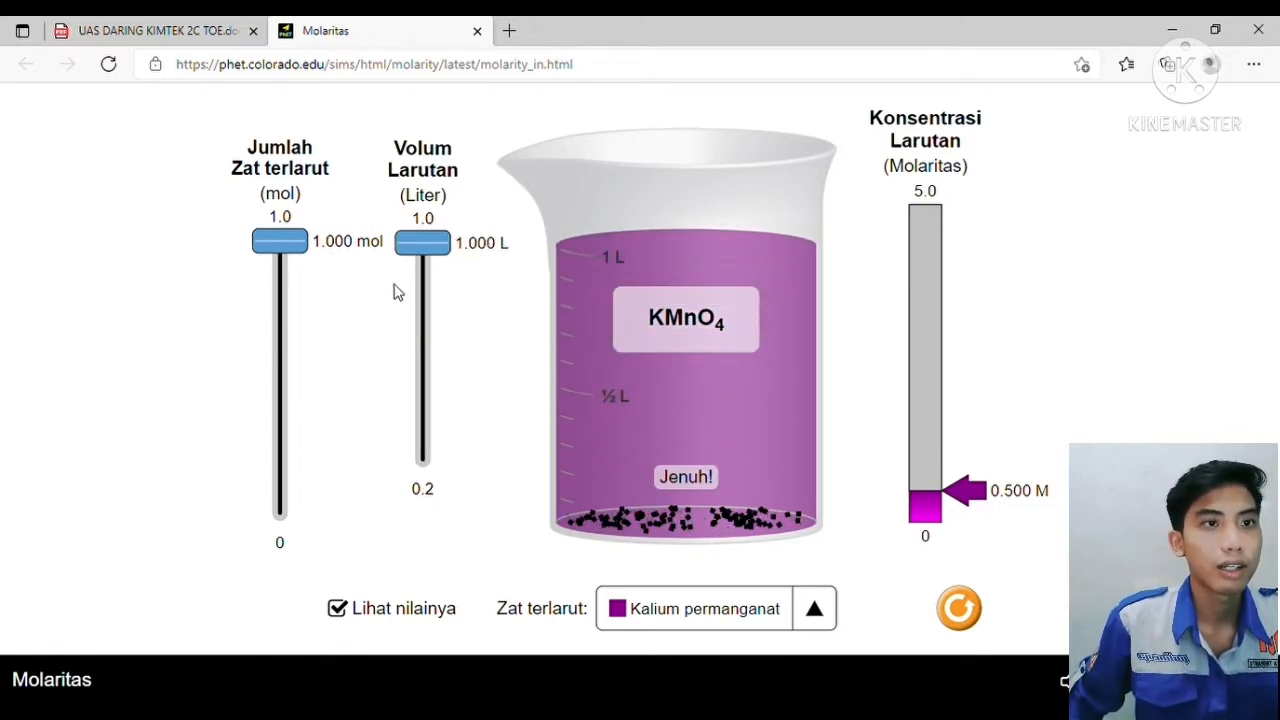
drag(422, 242, 413, 150)
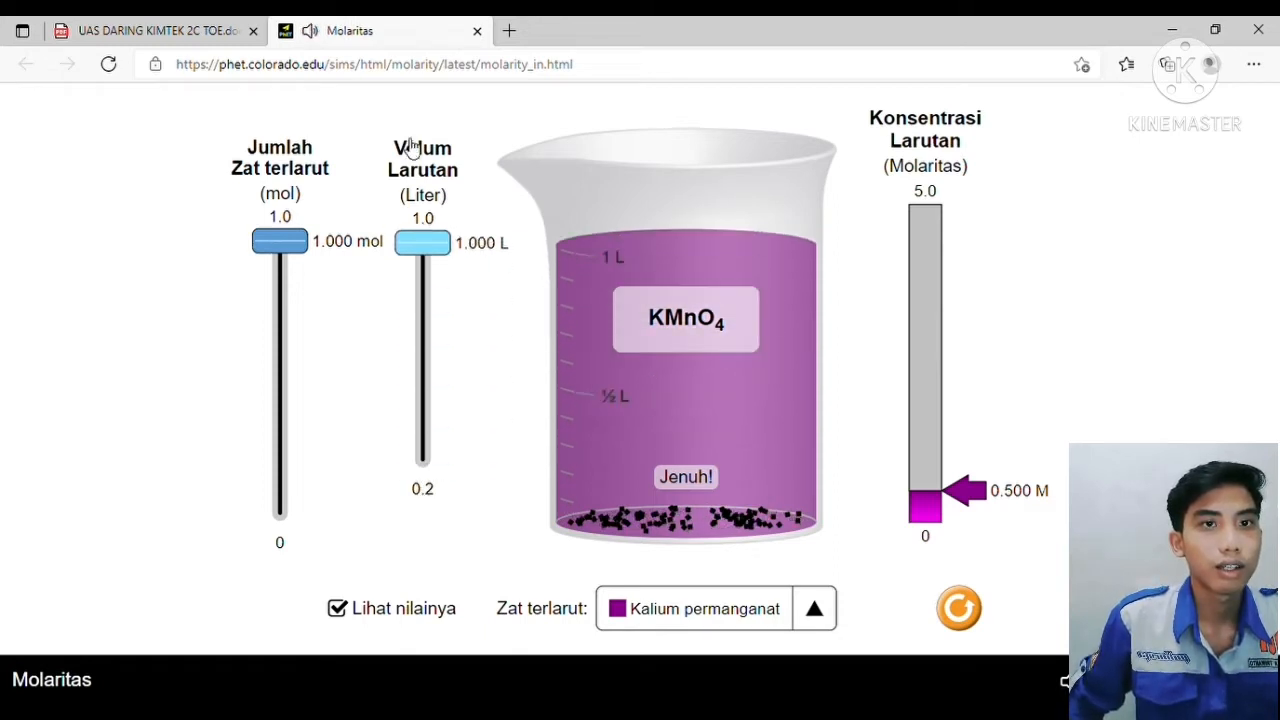
drag(266, 240, 287, 196)
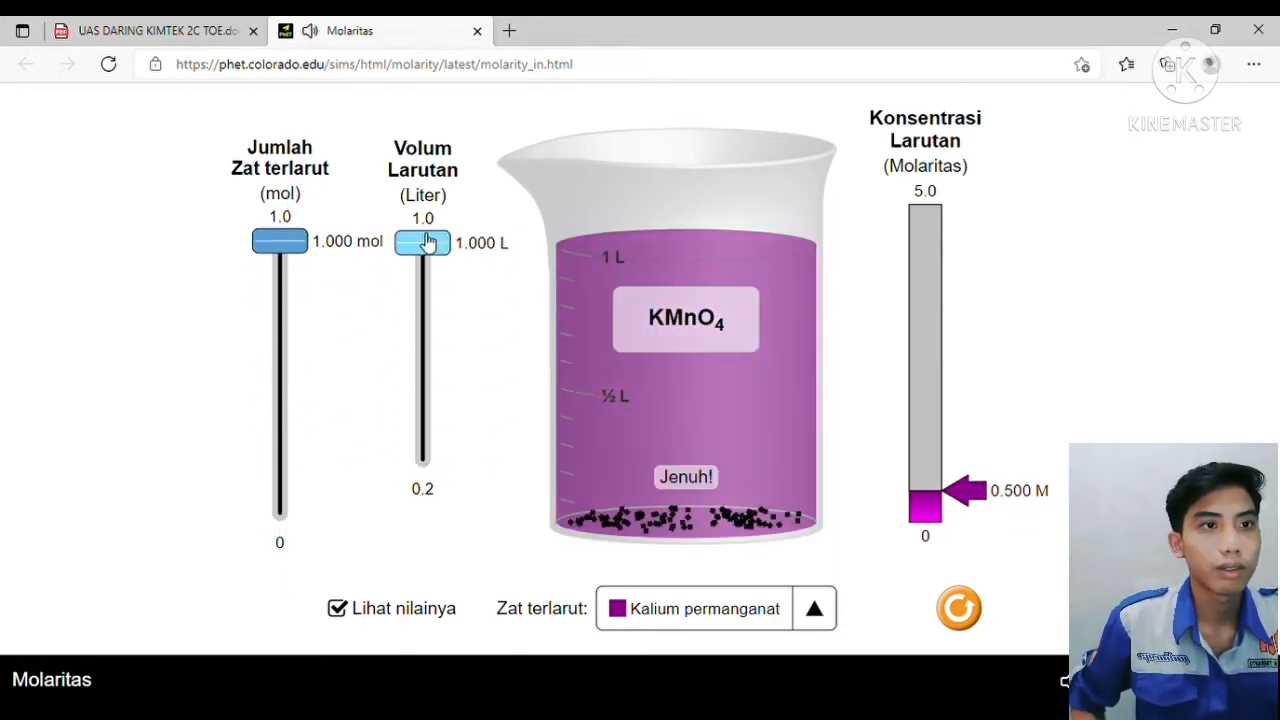
mouse_move(428, 246)
mouse_down()
mouse_move(428, 290)
mouse_move(428, 242)
mouse_up()
drag(306, 260, 272, 240)
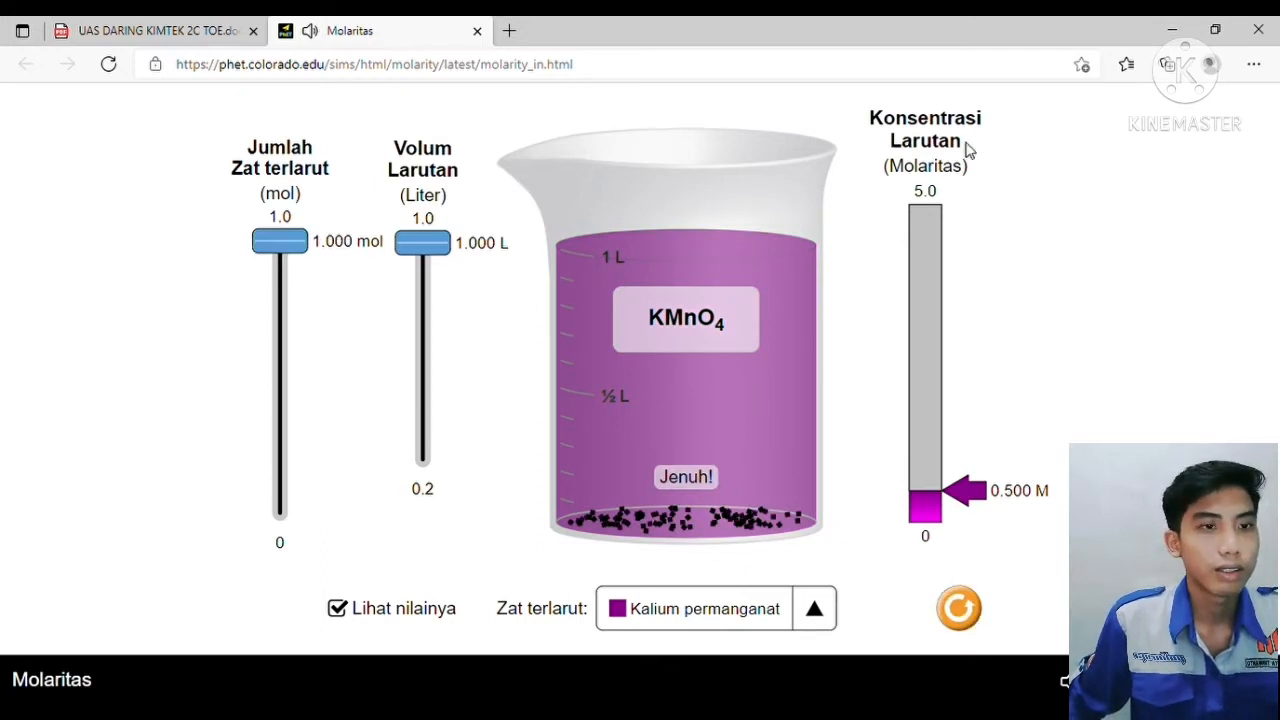
drag(445, 259, 423, 520)
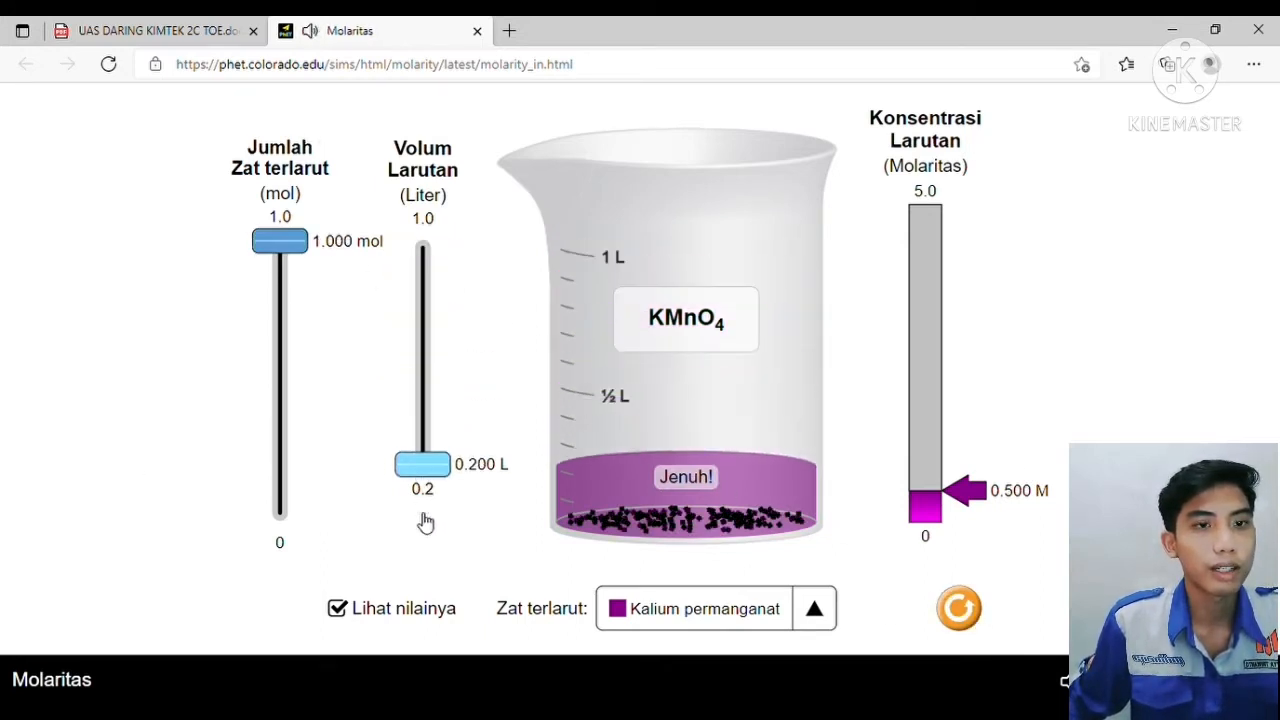
Step: Change the solute back to Emas (III) klorida, vary its volume and solute amount, and reset the simulation
click(814, 608)
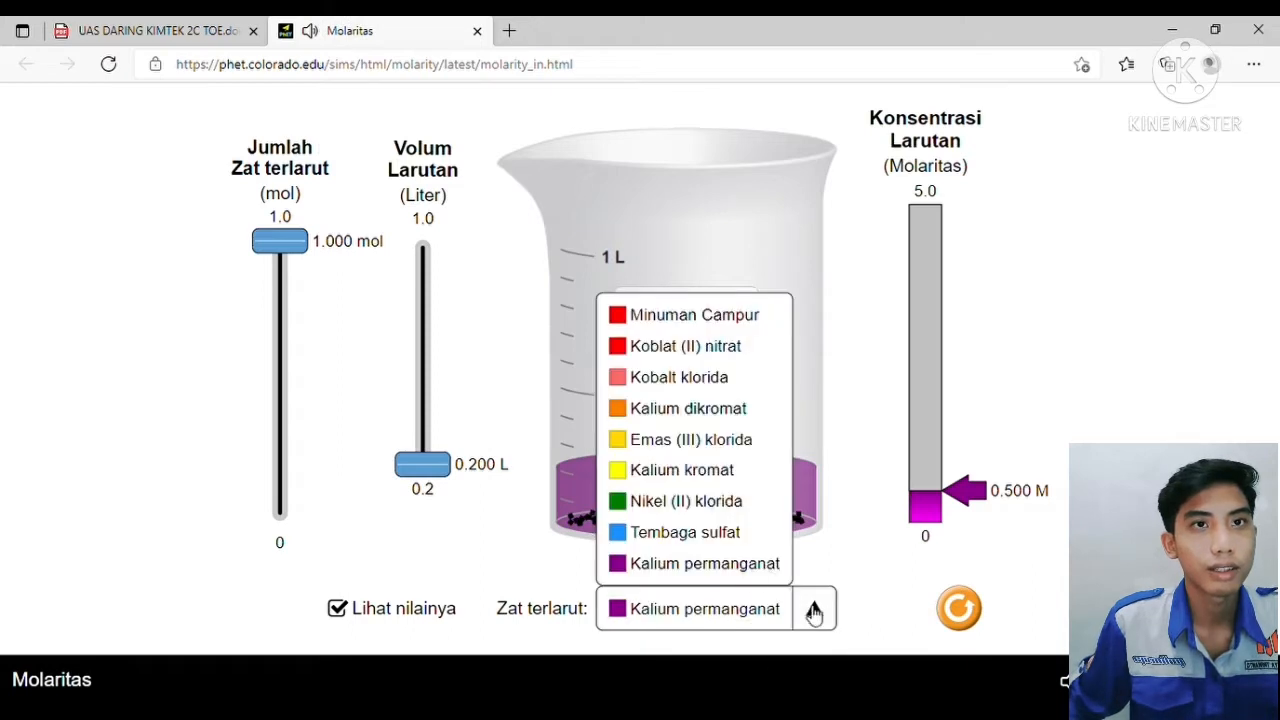
click(672, 449)
drag(422, 464, 405, 175)
drag(424, 250, 422, 323)
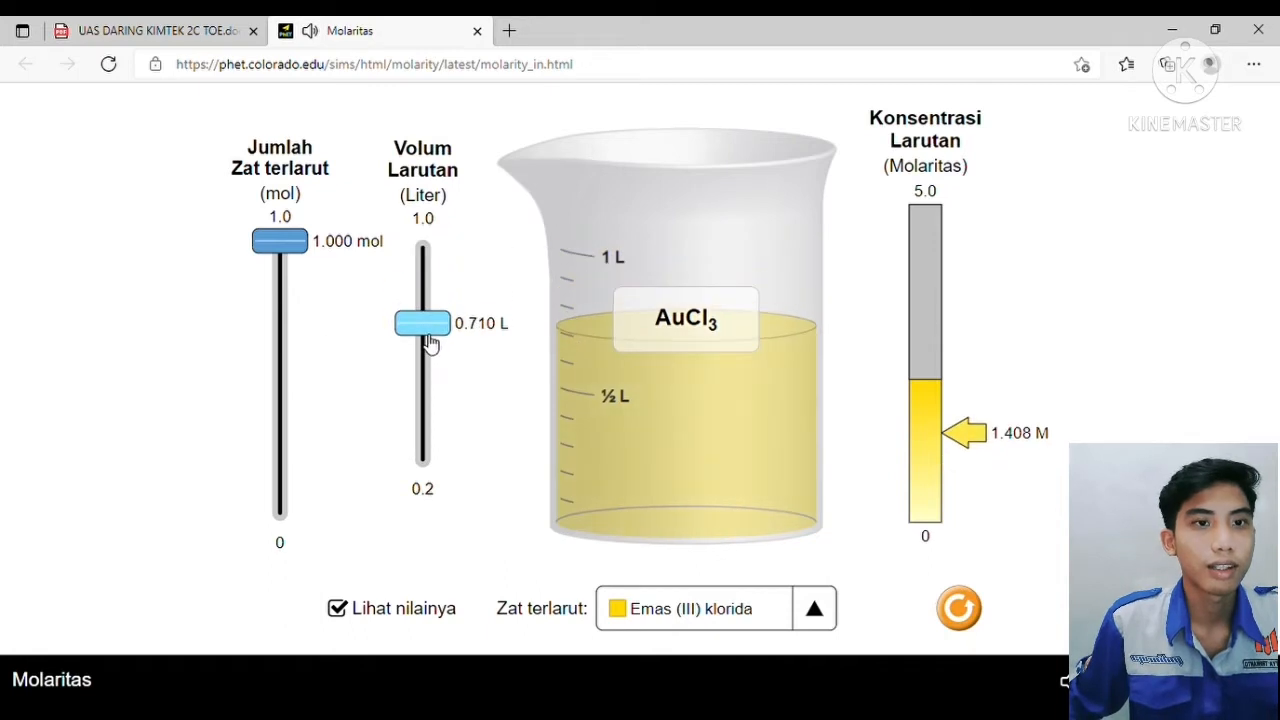
drag(281, 242, 283, 388)
drag(417, 343, 426, 406)
drag(295, 396, 283, 318)
mouse_move(422, 385)
mouse_down()
mouse_move(422, 283)
mouse_move(422, 392)
mouse_up()
click(958, 608)
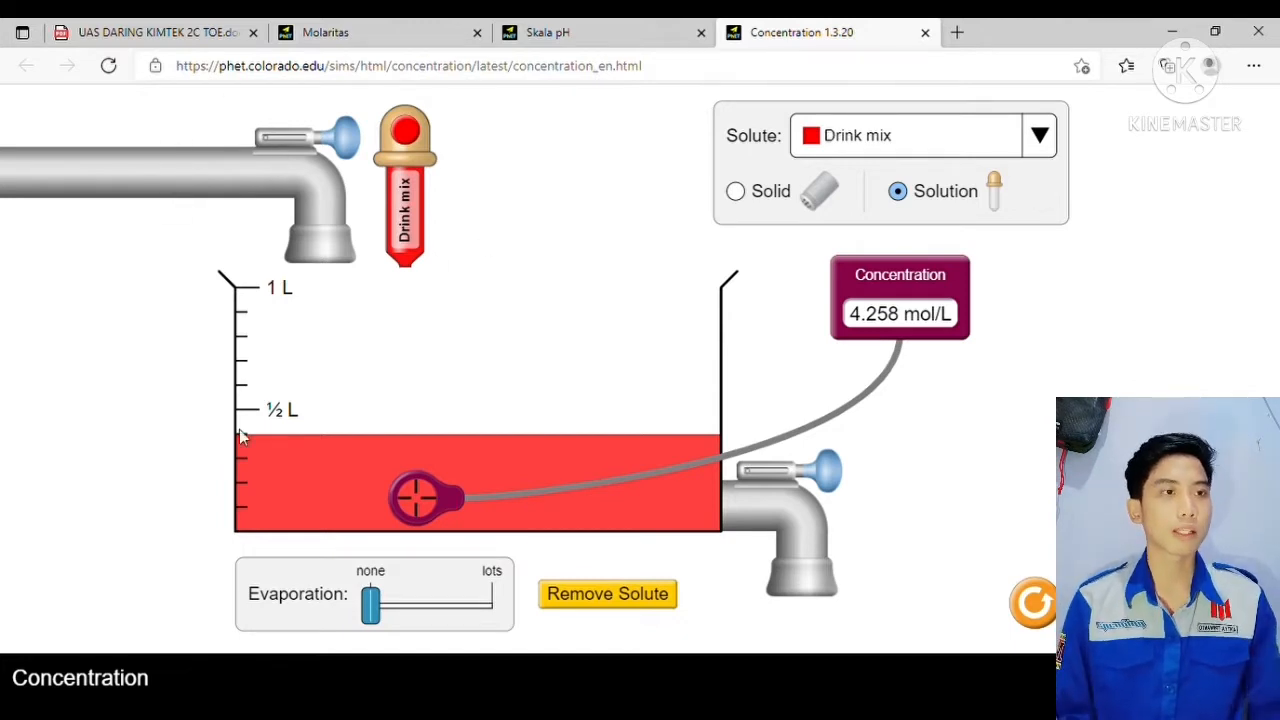
Step: Reset the Concentration simulation and evaporate all the water from the tank
click(1019, 605)
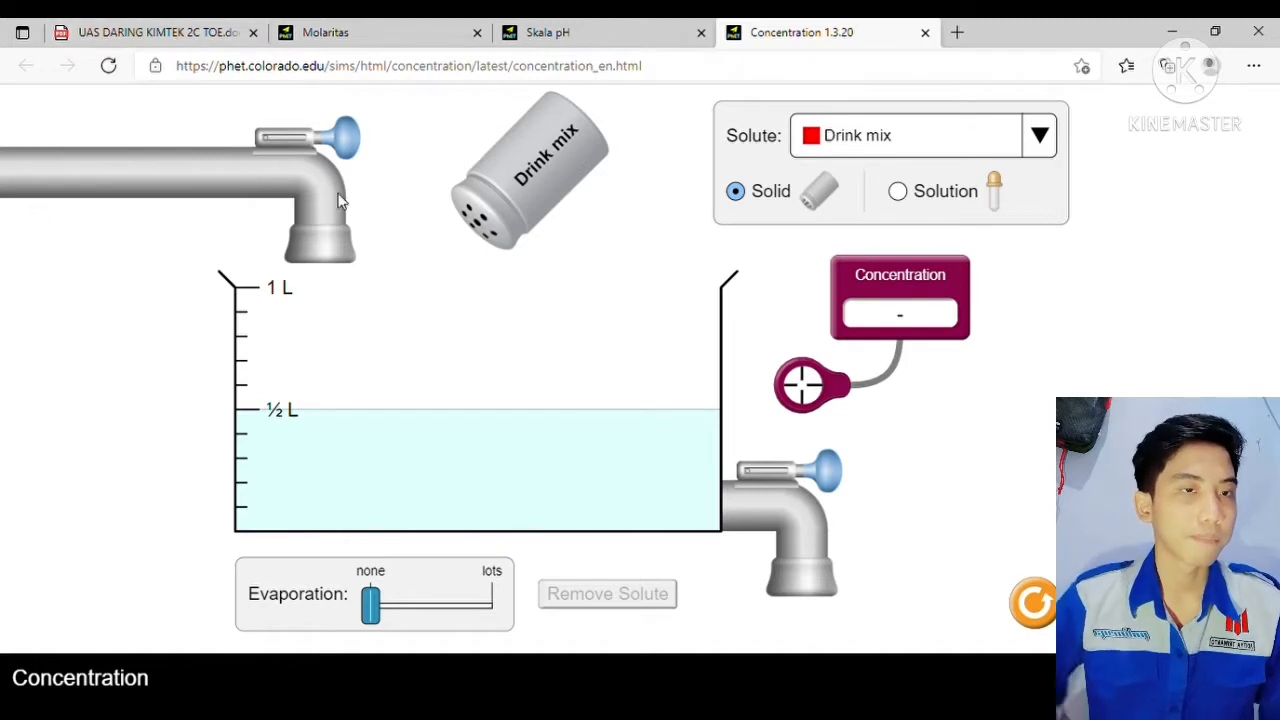
drag(385, 600, 727, 634)
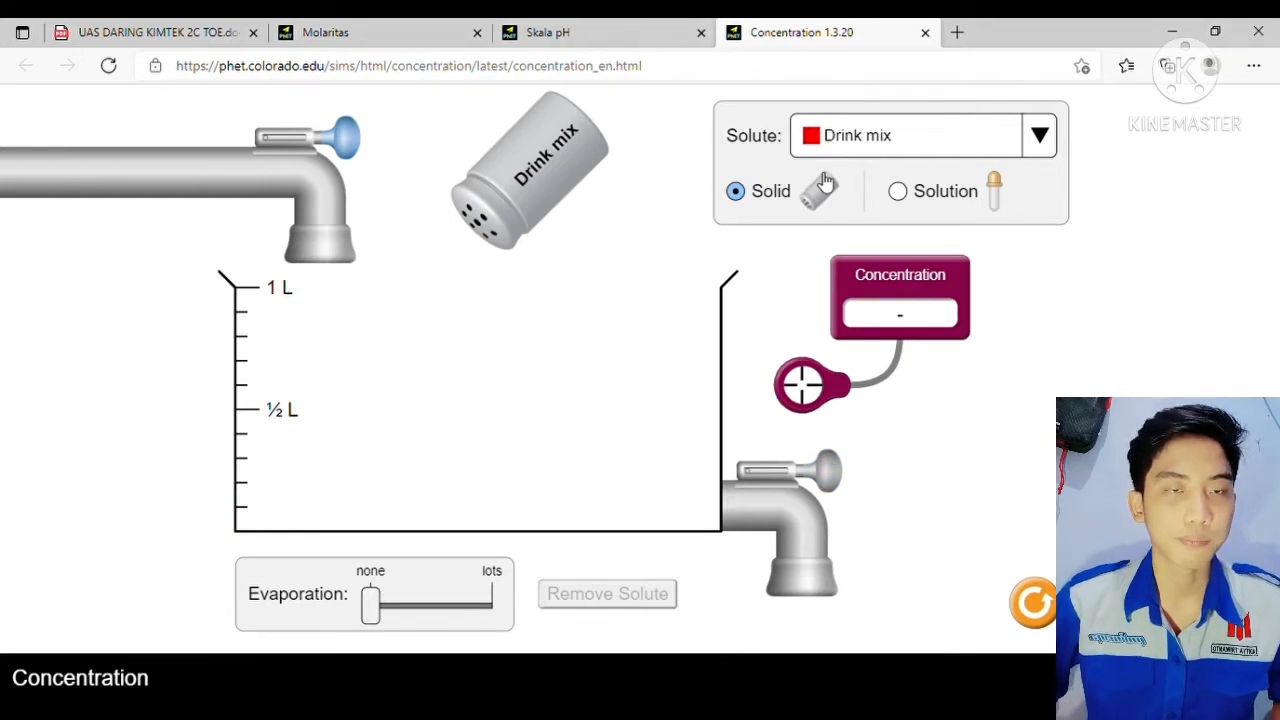
Step: Choose Drink mix as a solution instead of a solid and dispense it into the empty tank up to about 0.2 L
click(1036, 146)
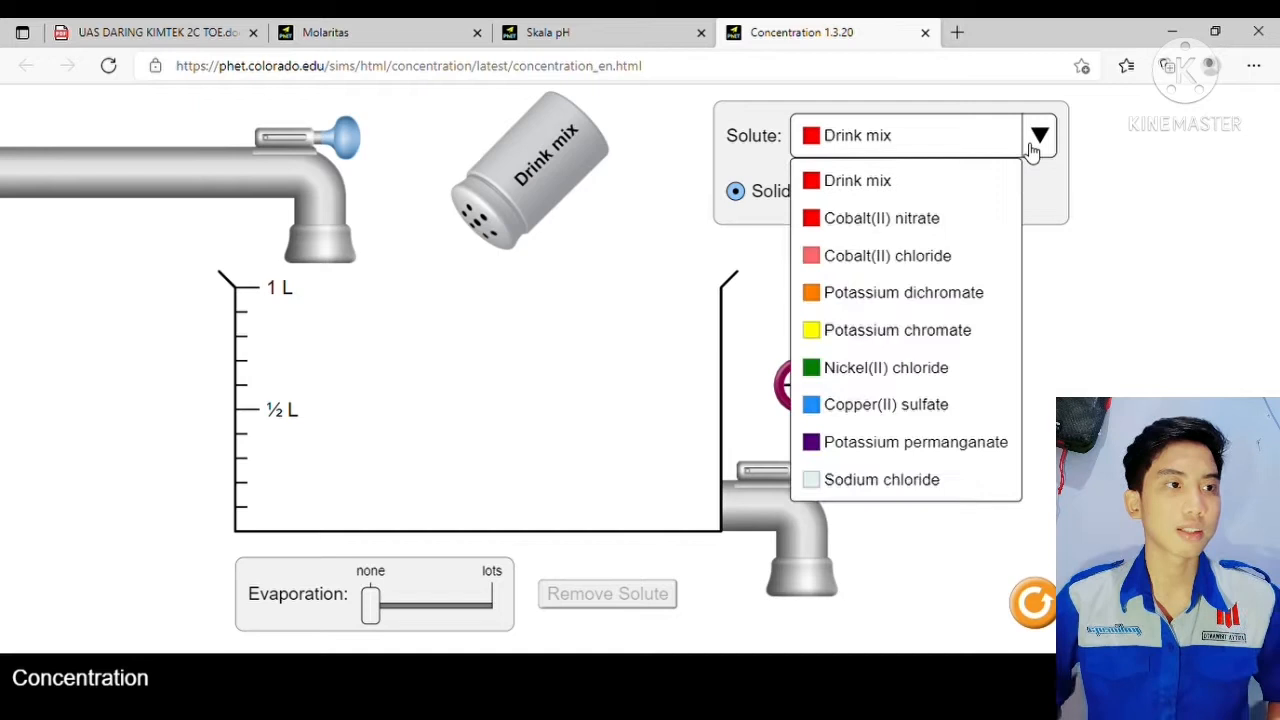
click(927, 193)
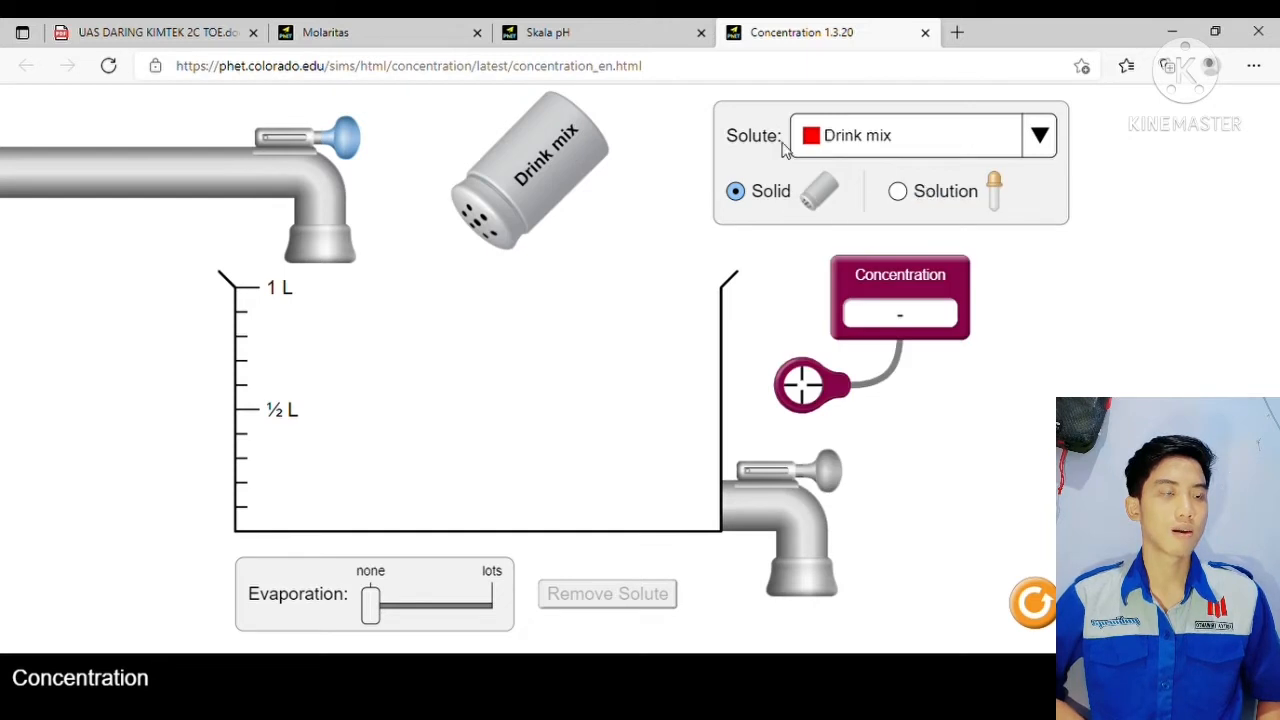
click(898, 192)
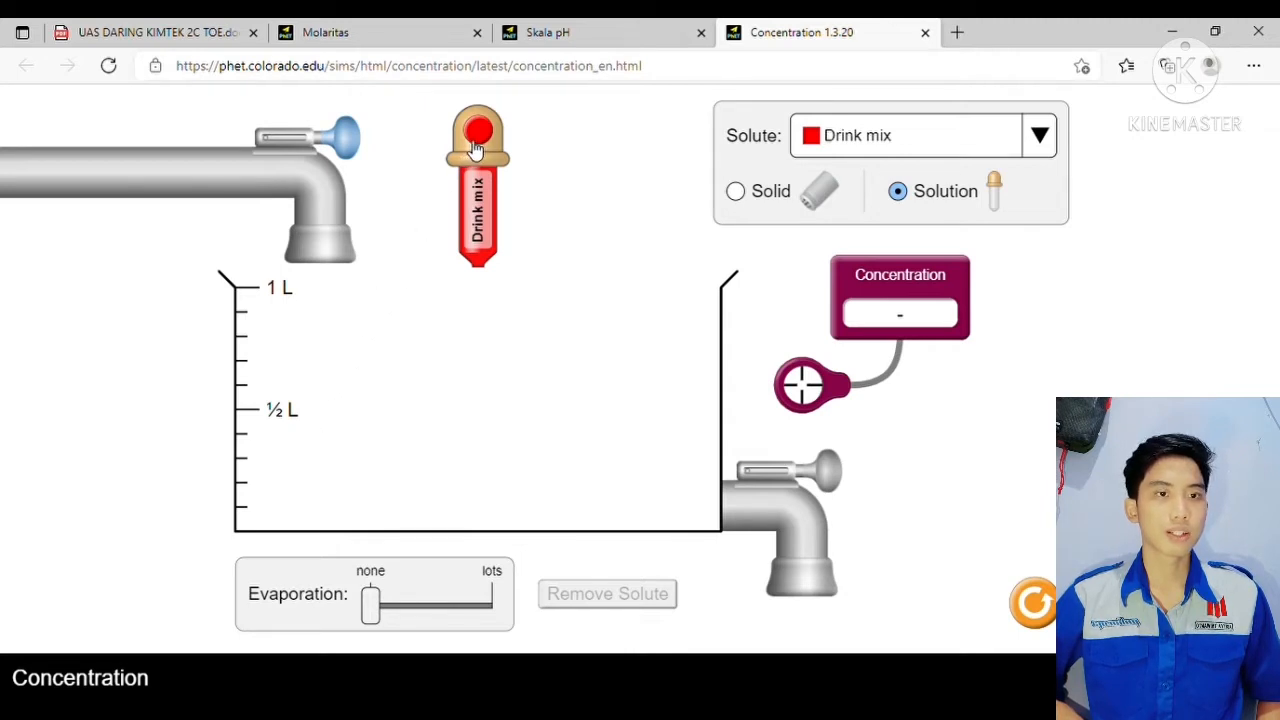
drag(481, 146, 489, 147)
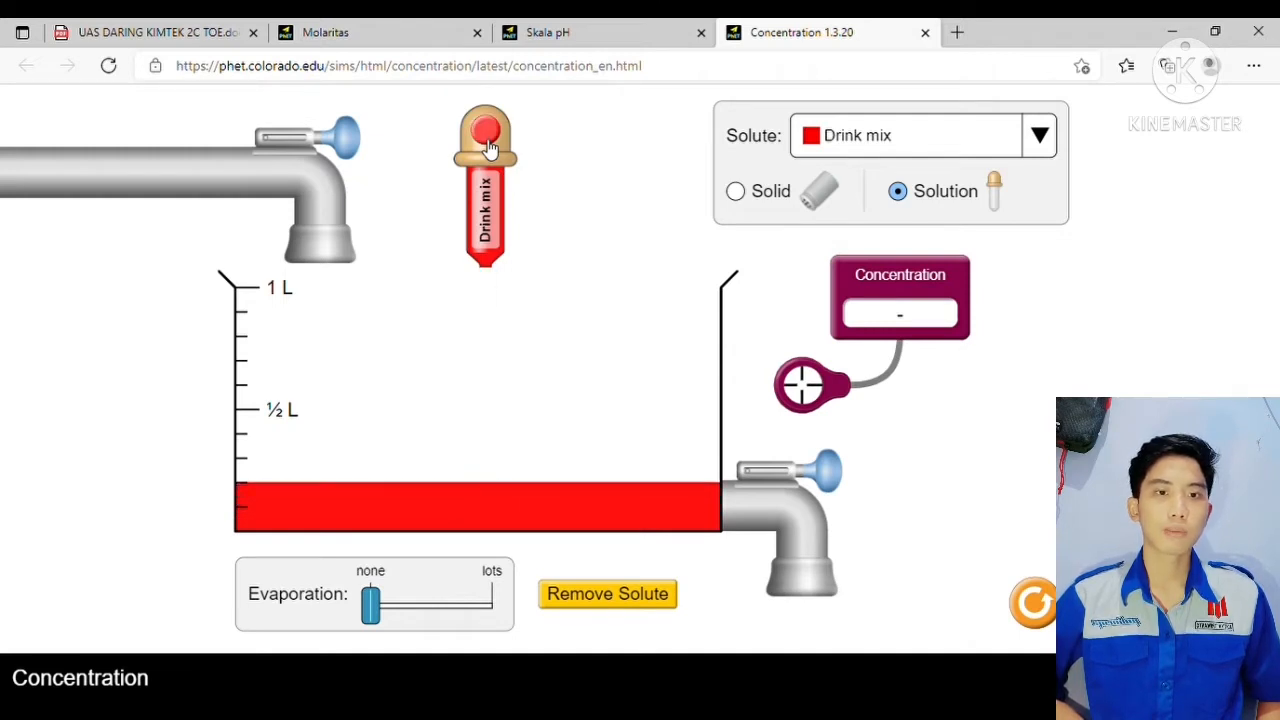
Step: Place the concentration probe in the drink mix and dilute the solution with water to about ½ L
drag(826, 390, 484, 517)
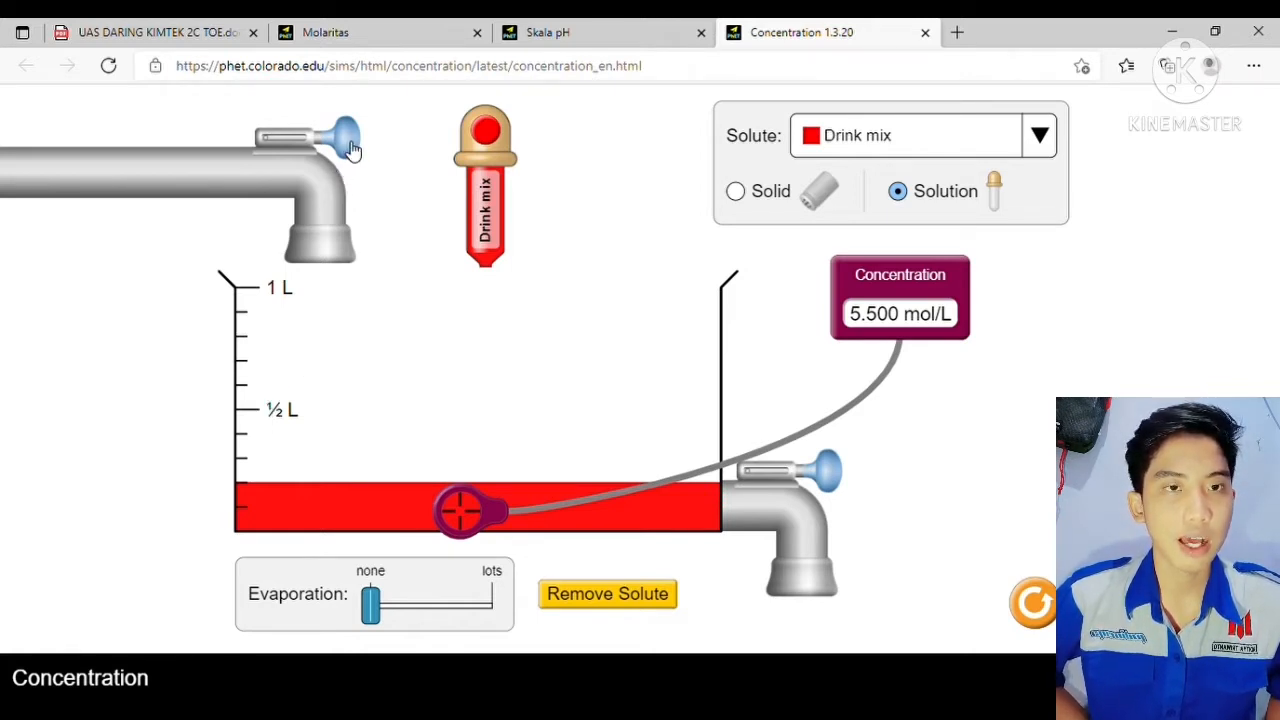
drag(352, 148, 378, 152)
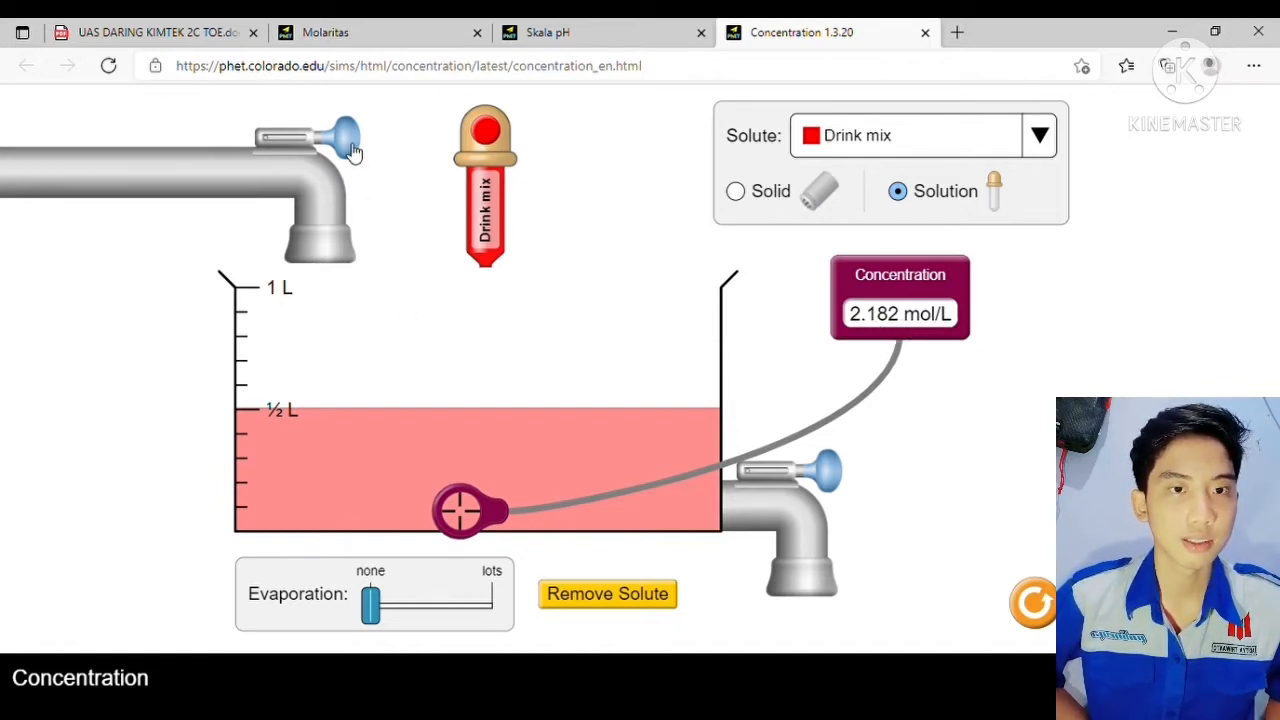
Step: Dilute the drink mix with water to 1 L and add solid drink mix from the shaker
drag(352, 150, 397, 160)
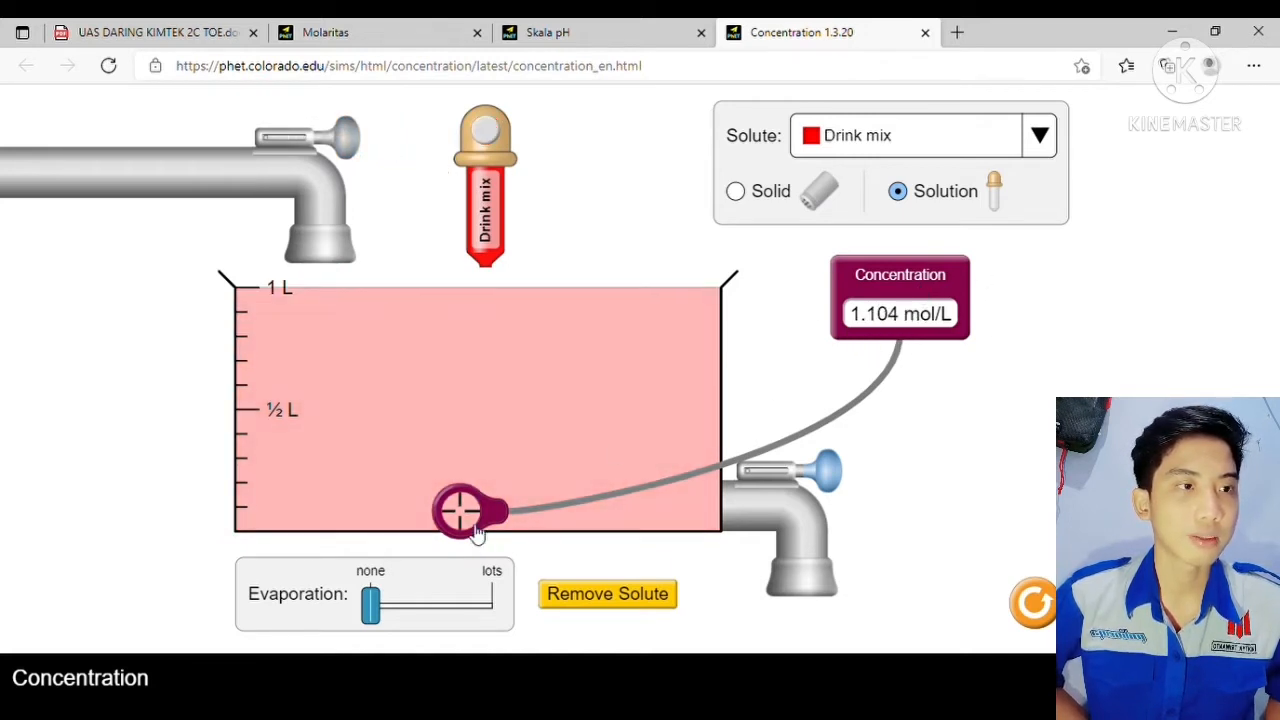
drag(478, 535, 520, 397)
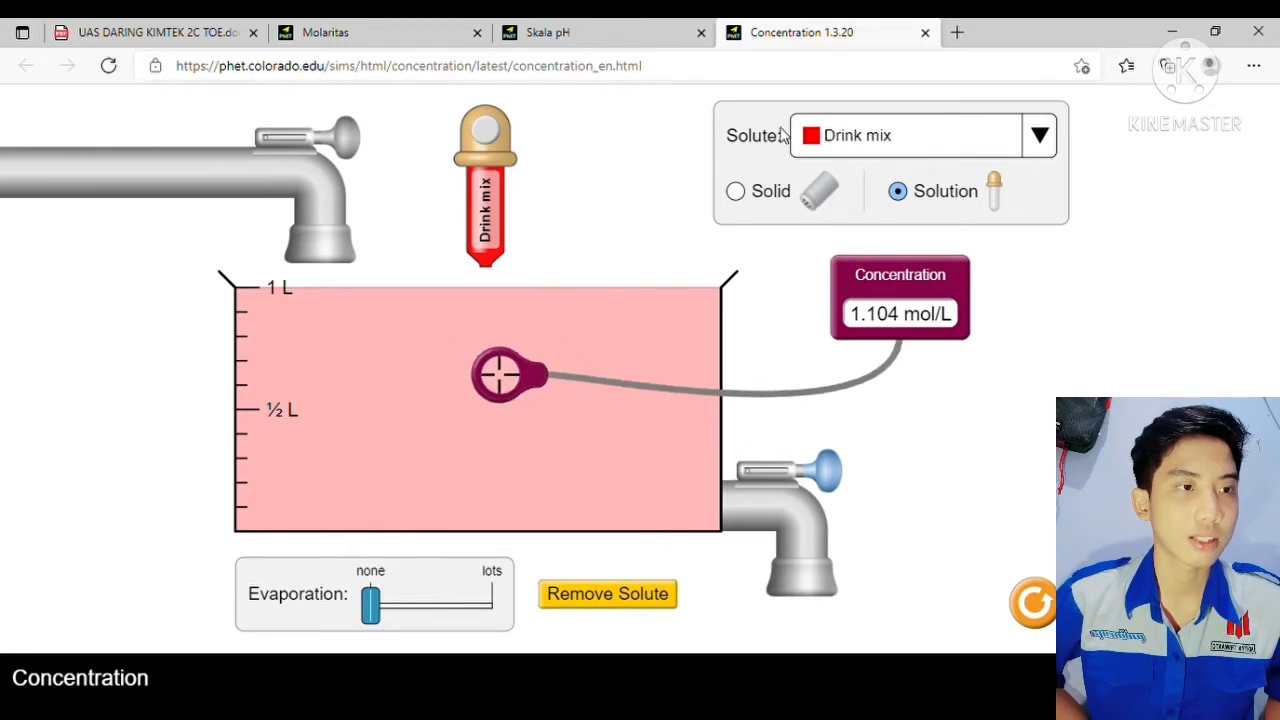
click(772, 191)
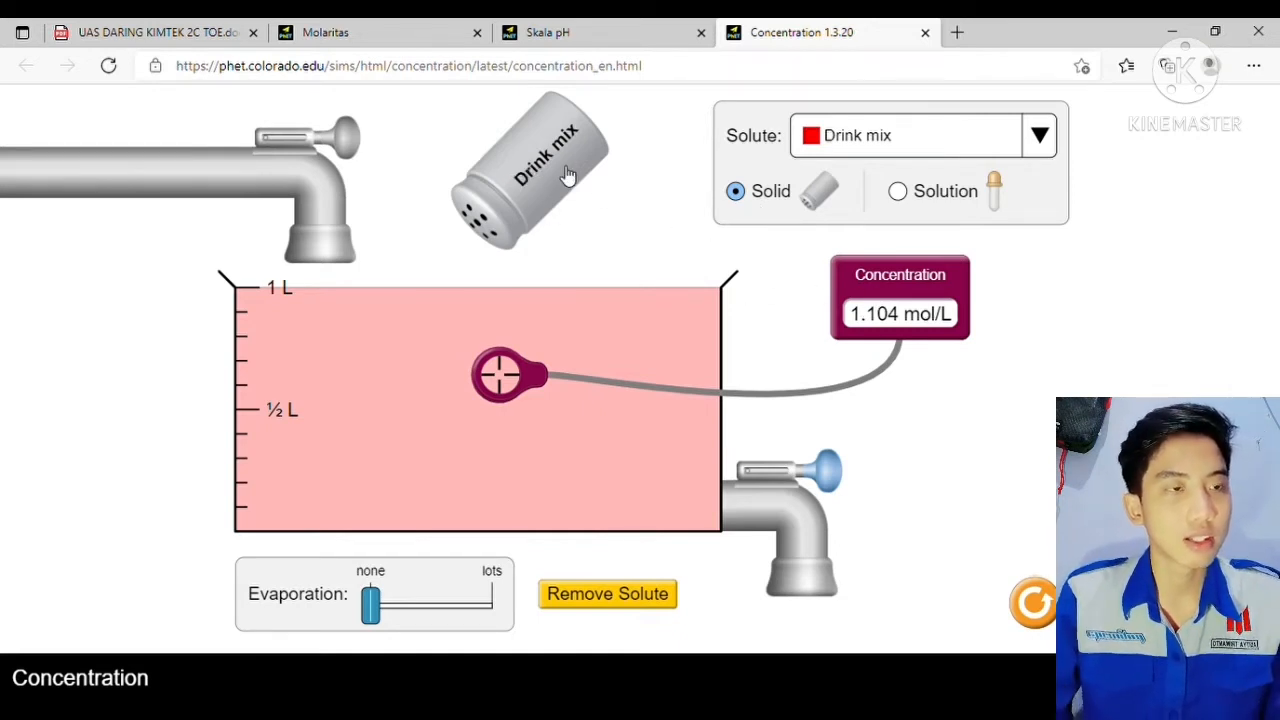
mouse_move(567, 175)
mouse_down()
mouse_move(555, 205)
mouse_move(720, 140)
mouse_move(620, 160)
mouse_move(722, 127)
mouse_move(530, 165)
mouse_move(690, 110)
mouse_move(645, 130)
mouse_move(575, 132)
mouse_up()
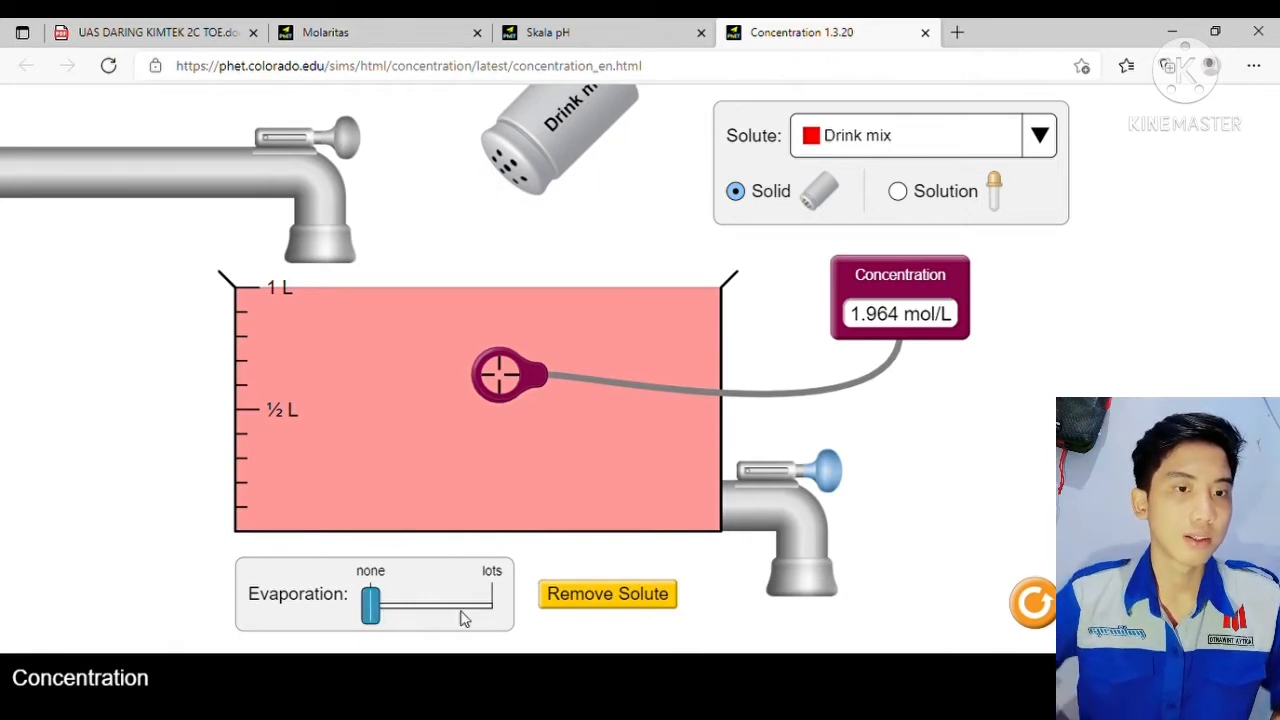
Step: Evaporate the drink mix solution down to about 0.4 L, lowering the concentration probe to keep it submerged
drag(372, 617, 490, 617)
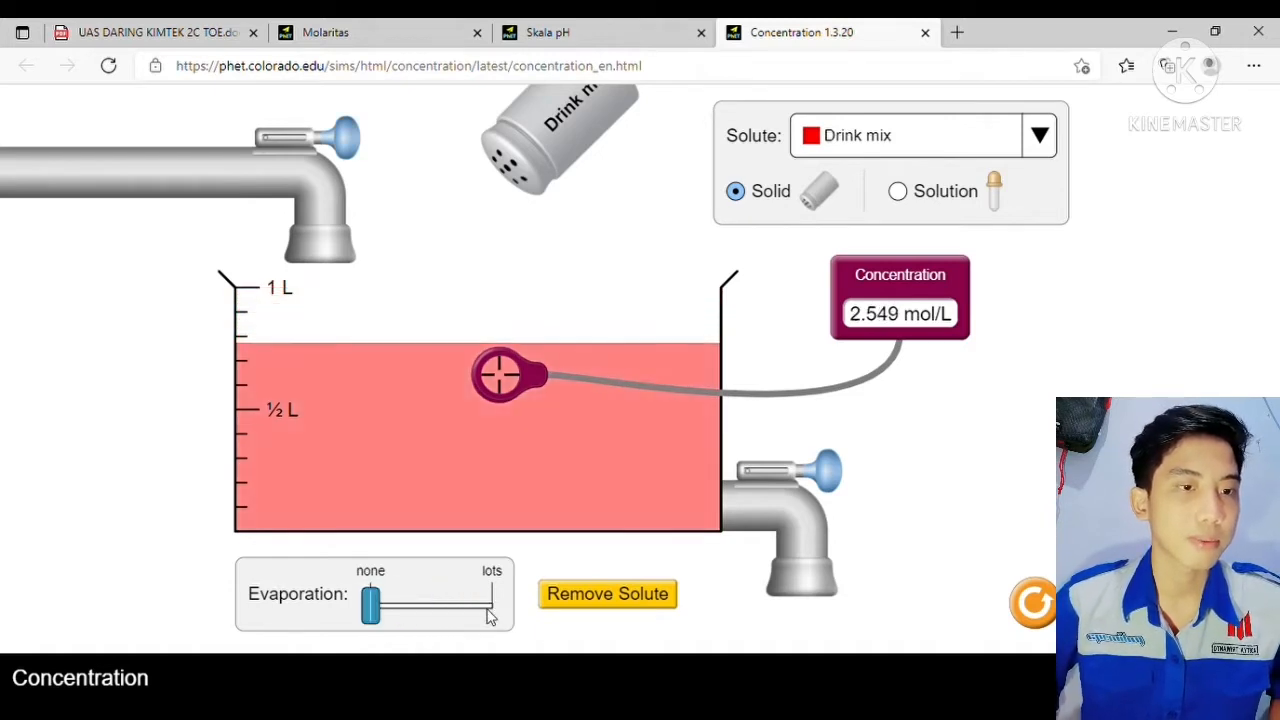
drag(513, 407, 523, 552)
drag(381, 614, 569, 617)
drag(530, 541, 518, 476)
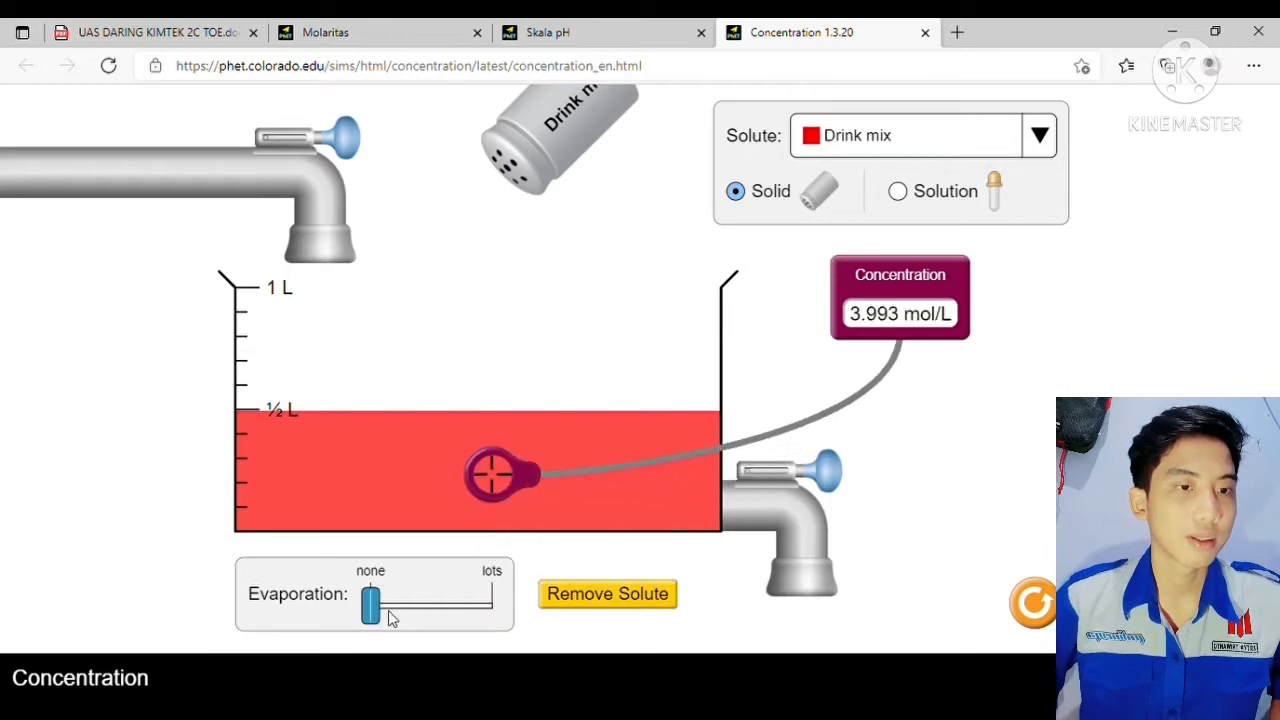
drag(392, 619, 523, 612)
drag(517, 478, 509, 521)
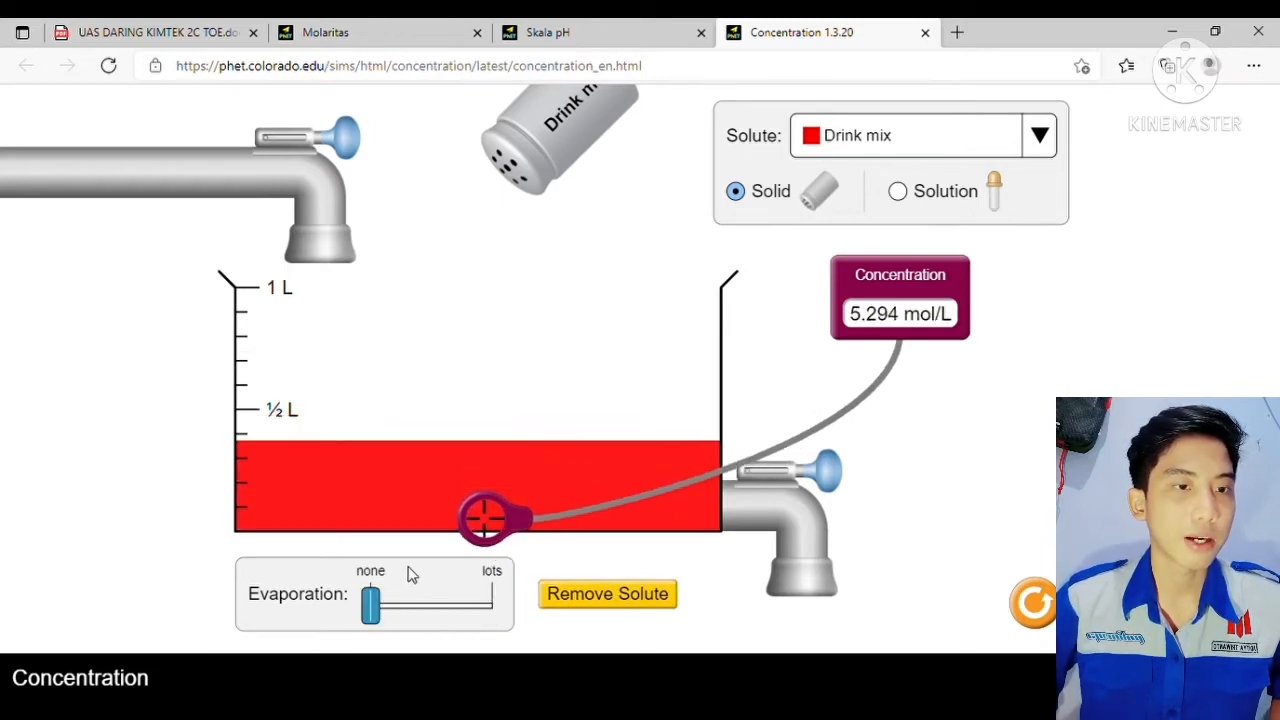
Step: Evaporate the remaining water, remove the leftover drink mix solute, and park the probe at the concentration meter
drag(372, 608, 449, 617)
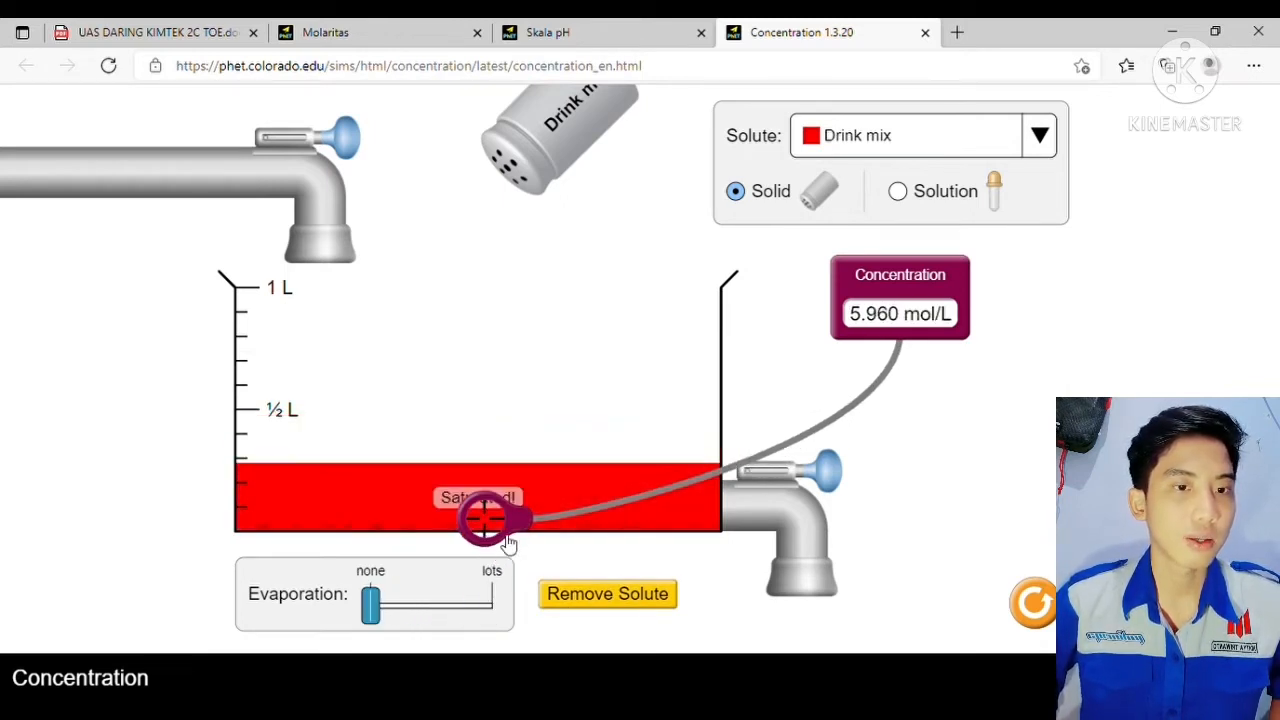
drag(510, 521, 507, 505)
drag(384, 612, 410, 618)
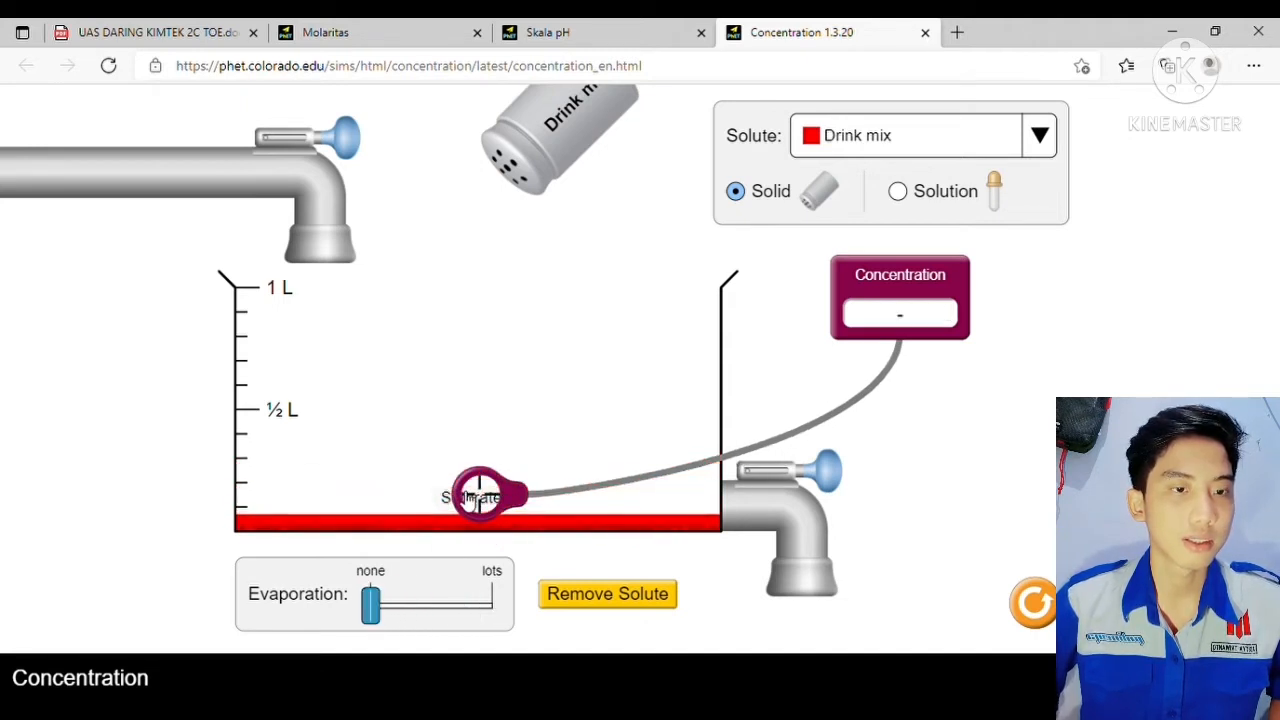
drag(480, 497, 397, 449)
drag(400, 623, 491, 629)
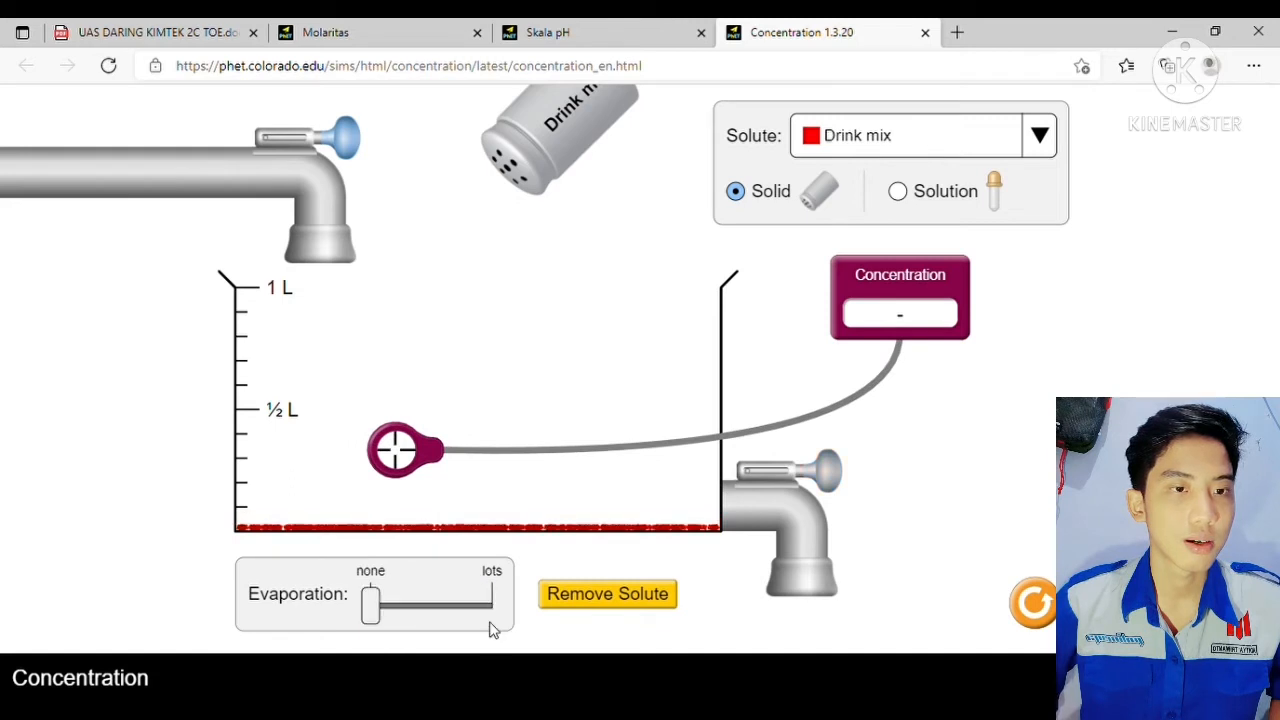
click(600, 605)
drag(440, 452, 929, 309)
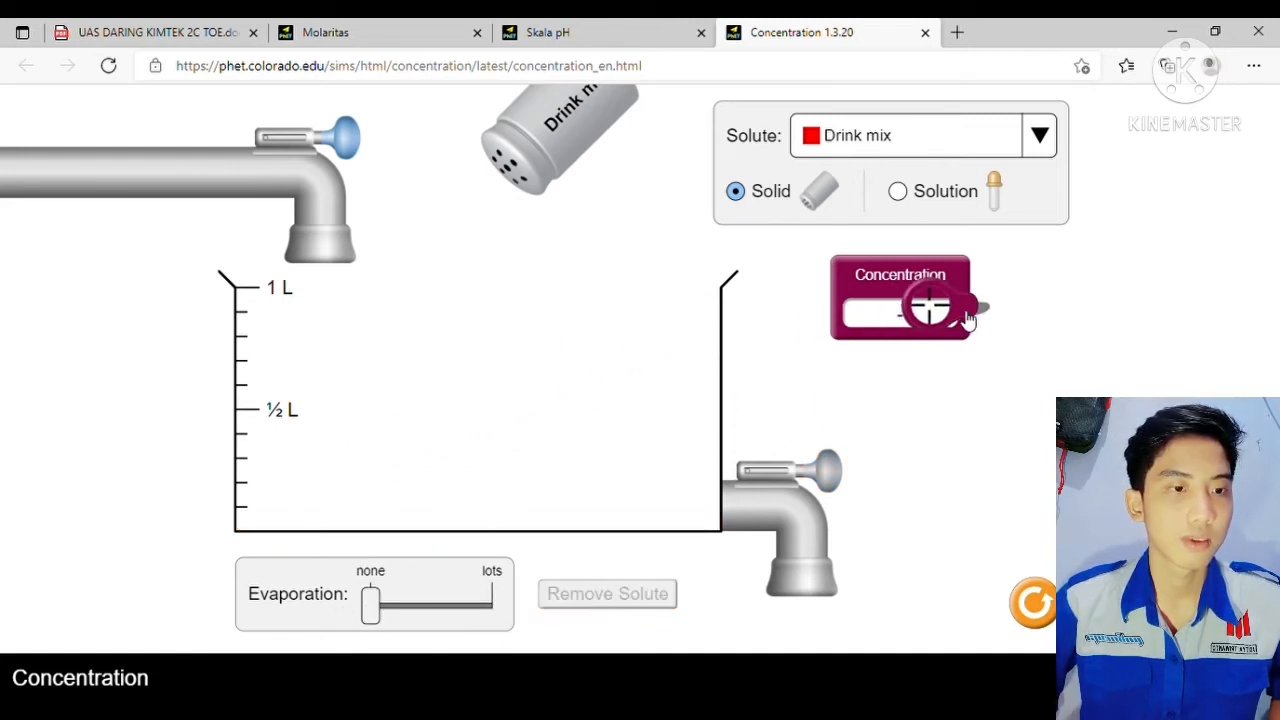
Step: Change the solute to Potassium permanganate in solid form and shake it into the empty tank
click(963, 140)
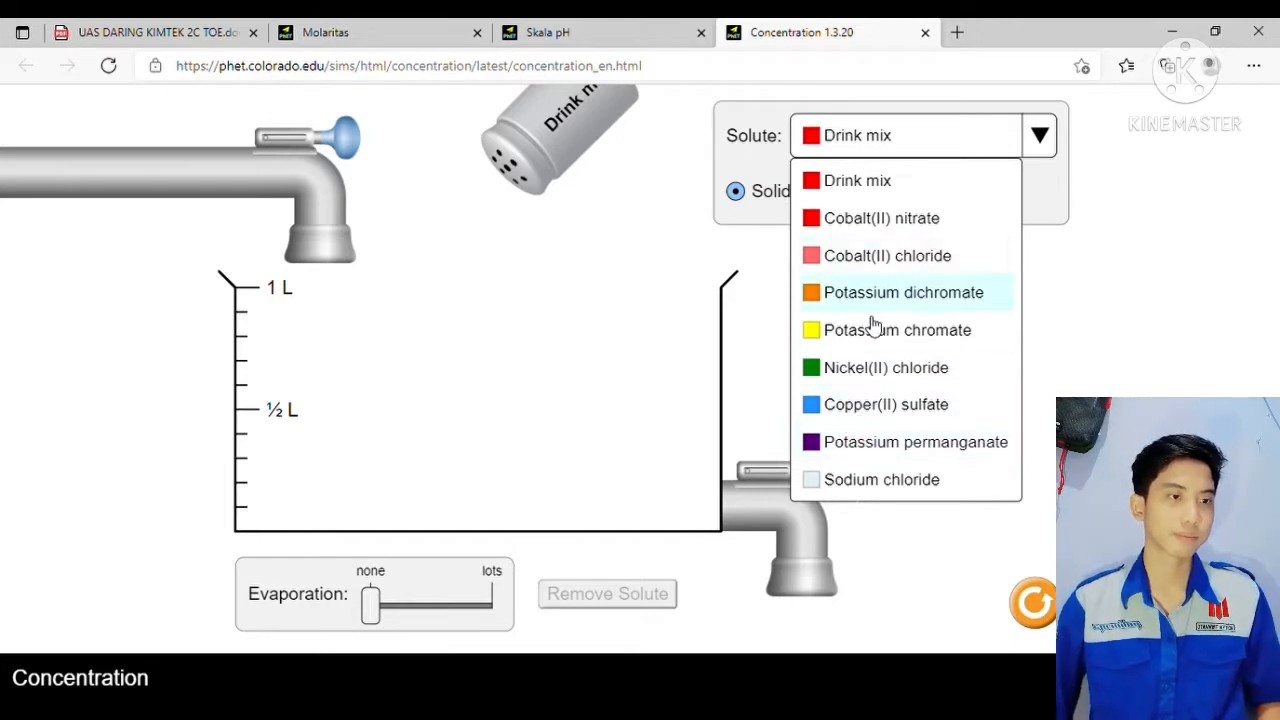
click(993, 453)
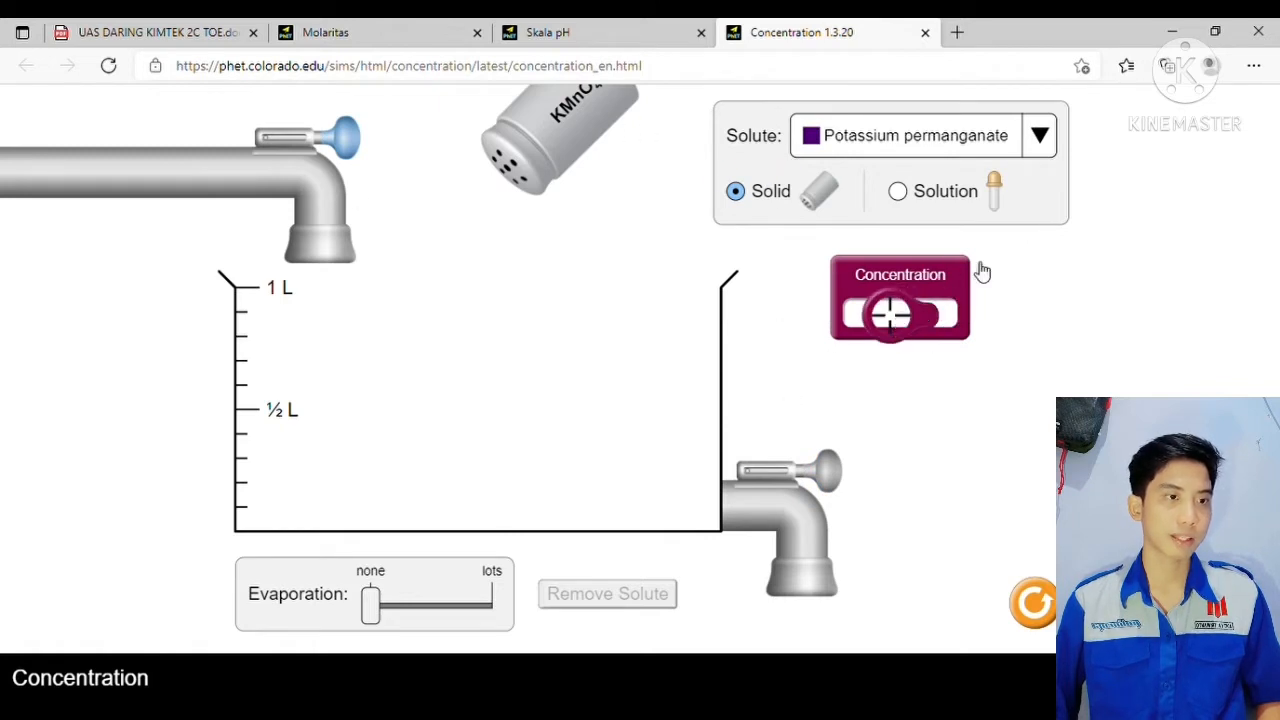
click(898, 192)
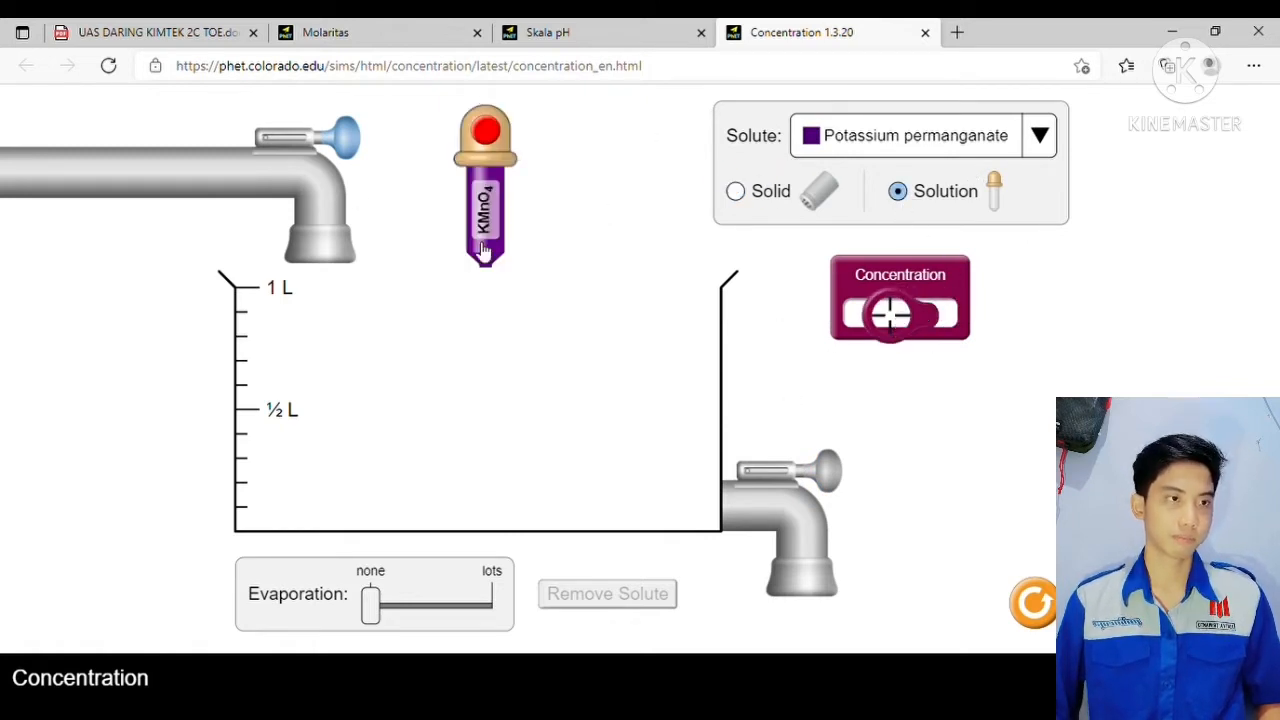
click(820, 185)
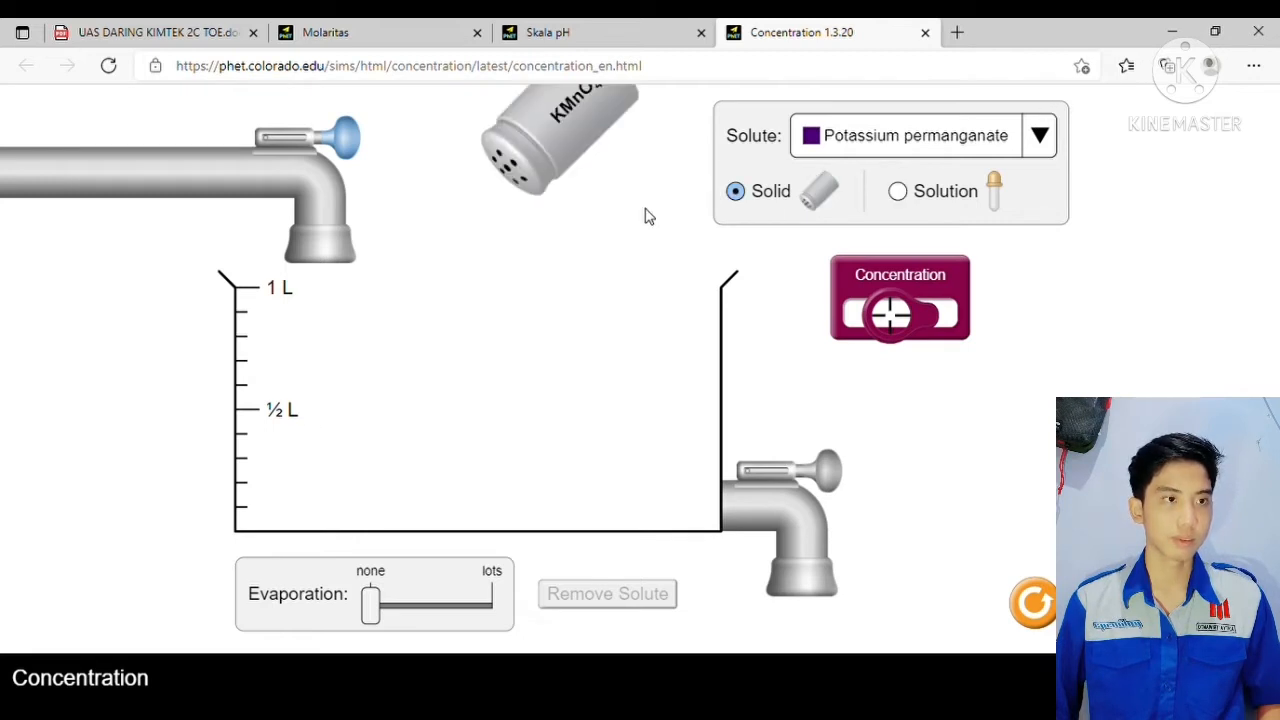
mouse_move(583, 147)
mouse_down()
mouse_move(480, 260)
mouse_move(600, 250)
mouse_move(491, 249)
mouse_move(456, 229)
mouse_move(506, 243)
mouse_move(586, 226)
mouse_move(562, 253)
mouse_move(430, 245)
mouse_move(680, 230)
mouse_move(549, 253)
mouse_move(560, 246)
mouse_up()
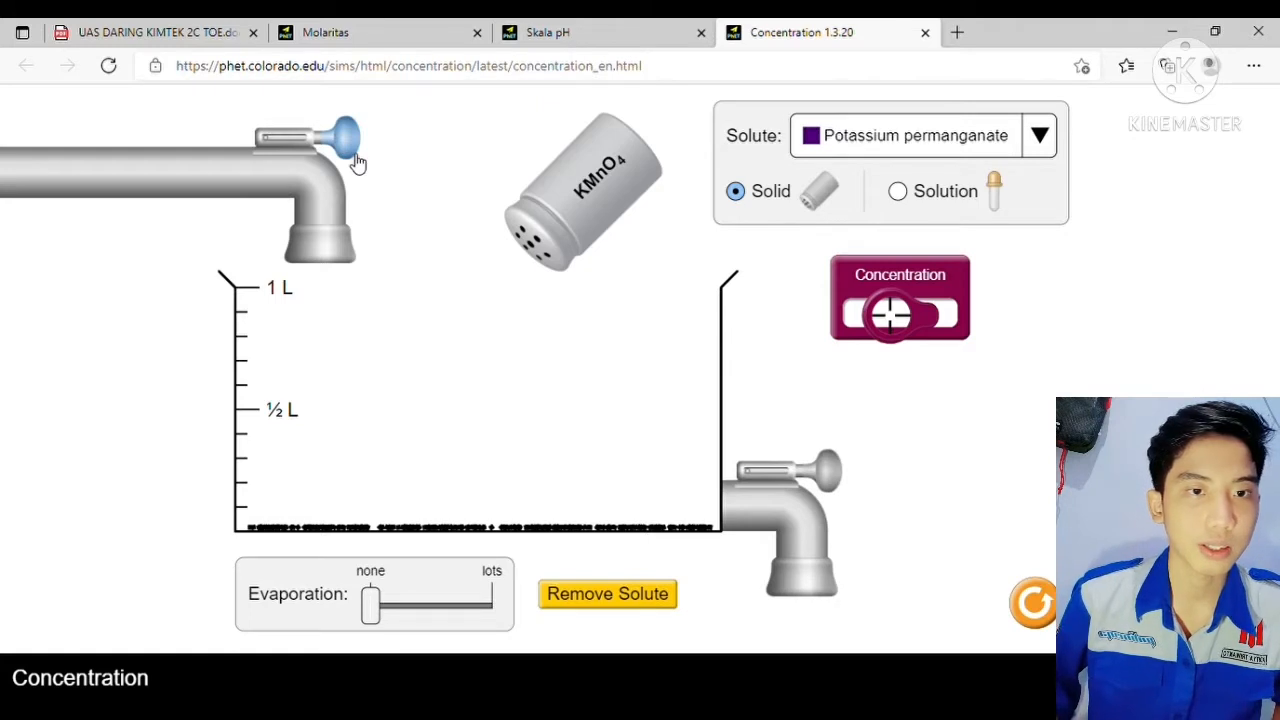
Step: Add water to the solid potassium permanganate in stages of about 0.2 L, 0.7 L and 1 L, measuring the concentration with the probe
mouse_move(358, 163)
mouse_down()
mouse_move(394, 158)
mouse_move(369, 157)
mouse_up()
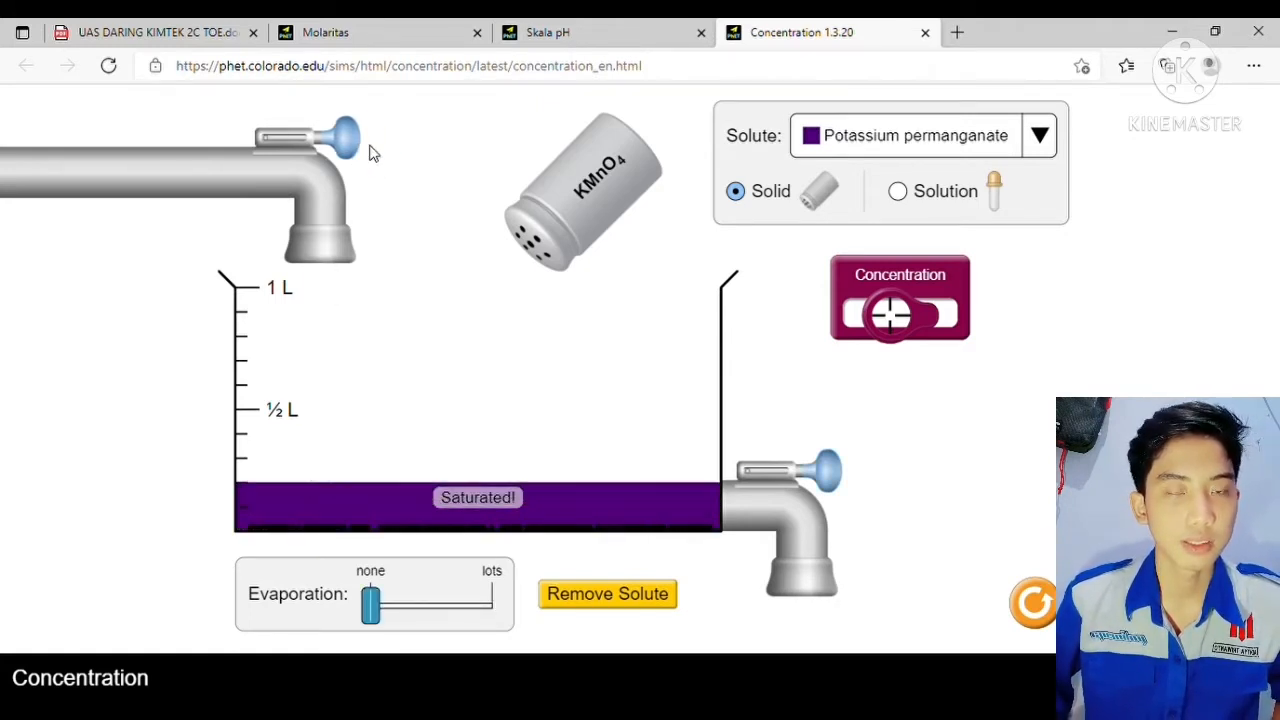
drag(893, 313, 596, 510)
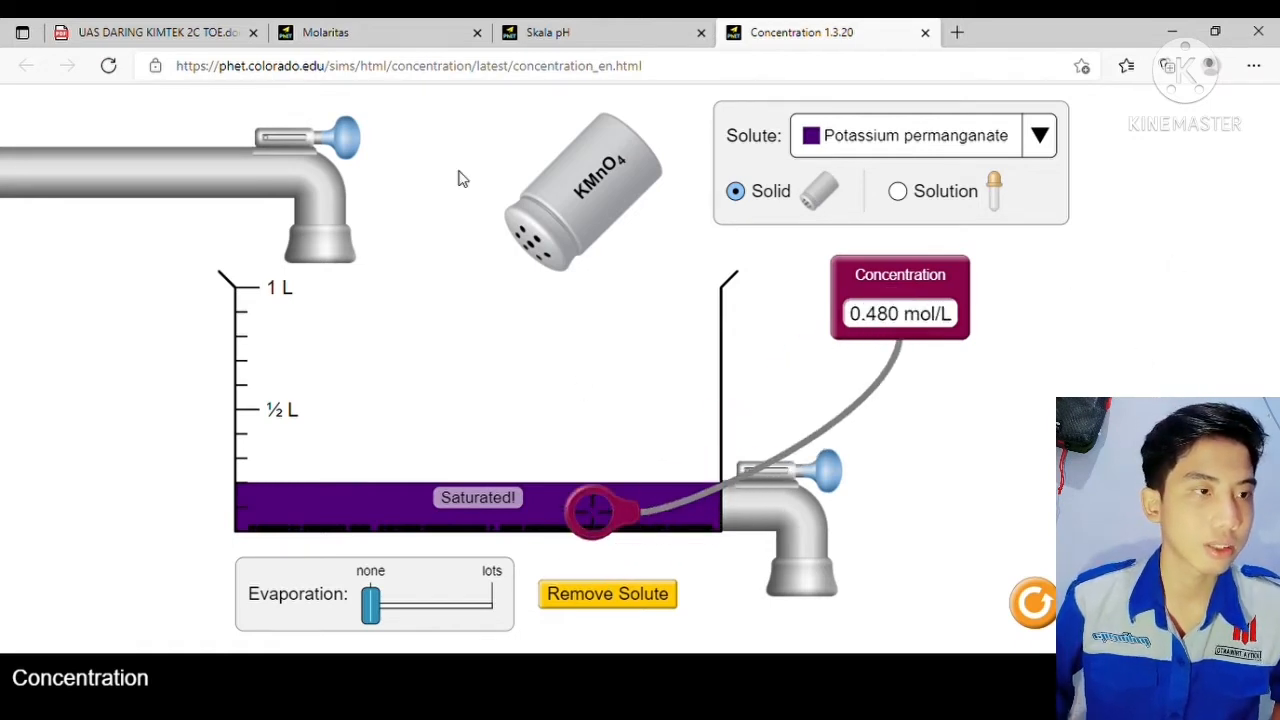
drag(346, 138, 428, 140)
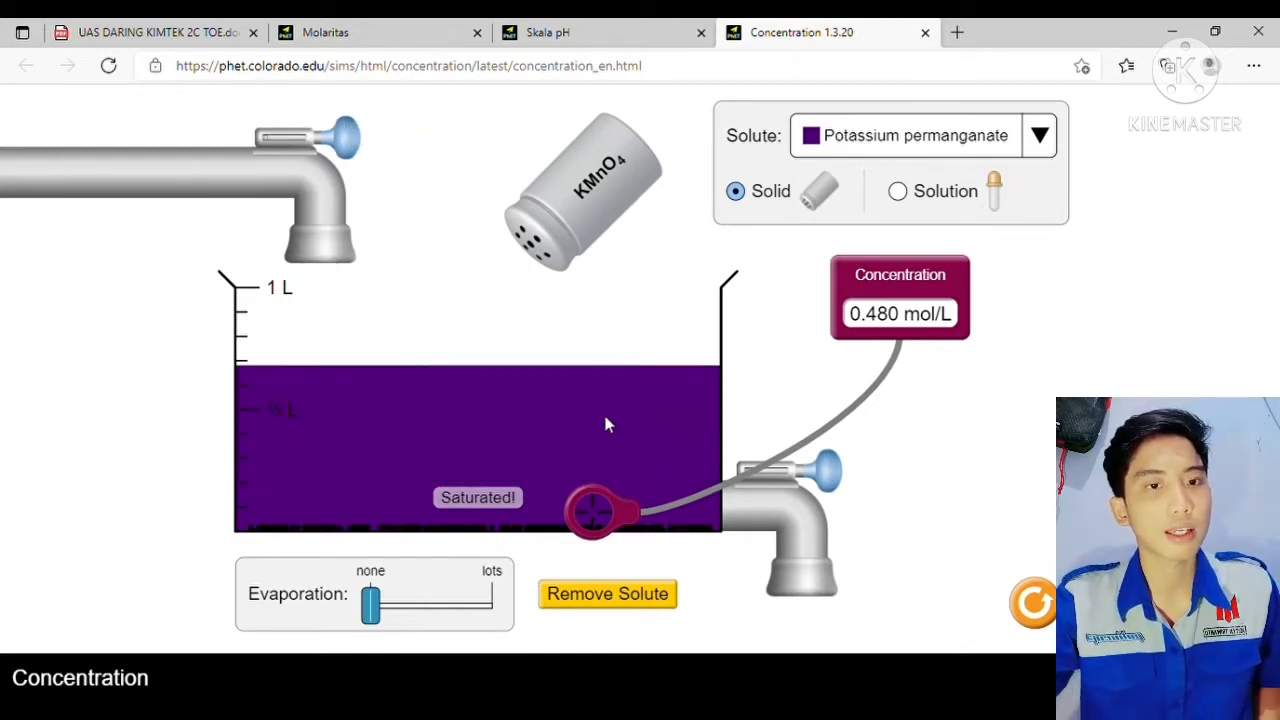
drag(606, 518, 563, 444)
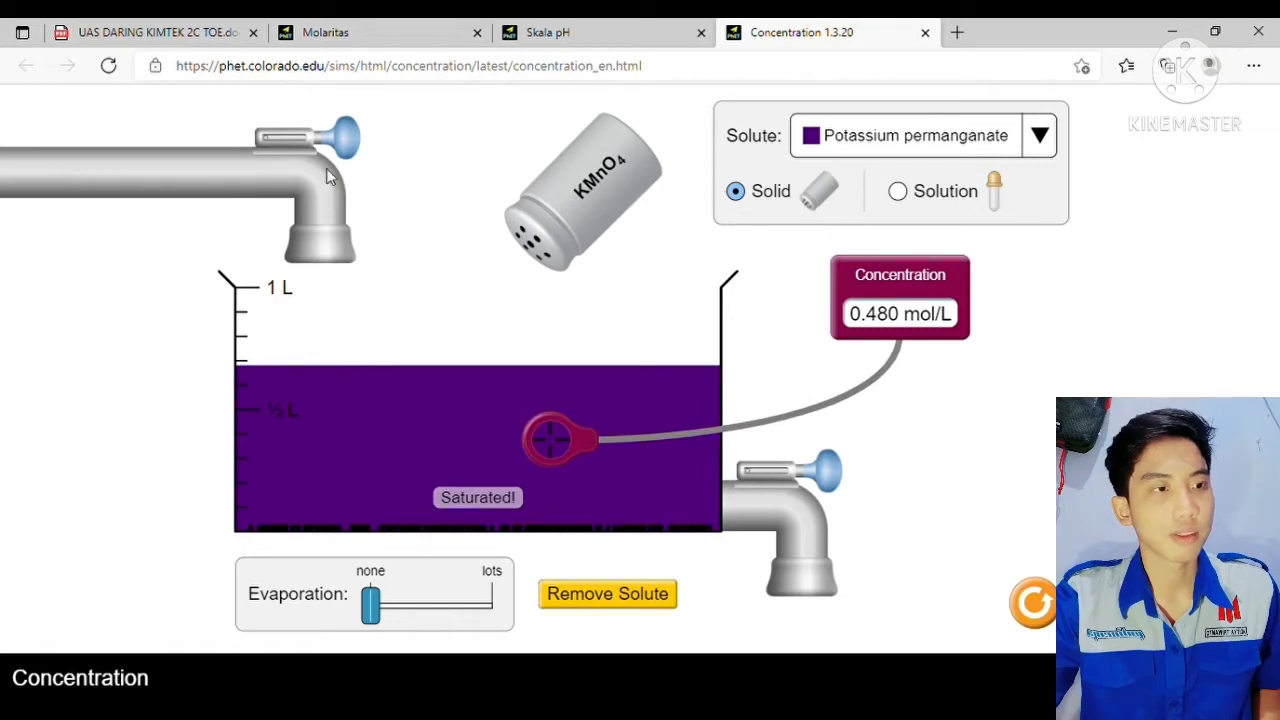
drag(345, 138, 482, 168)
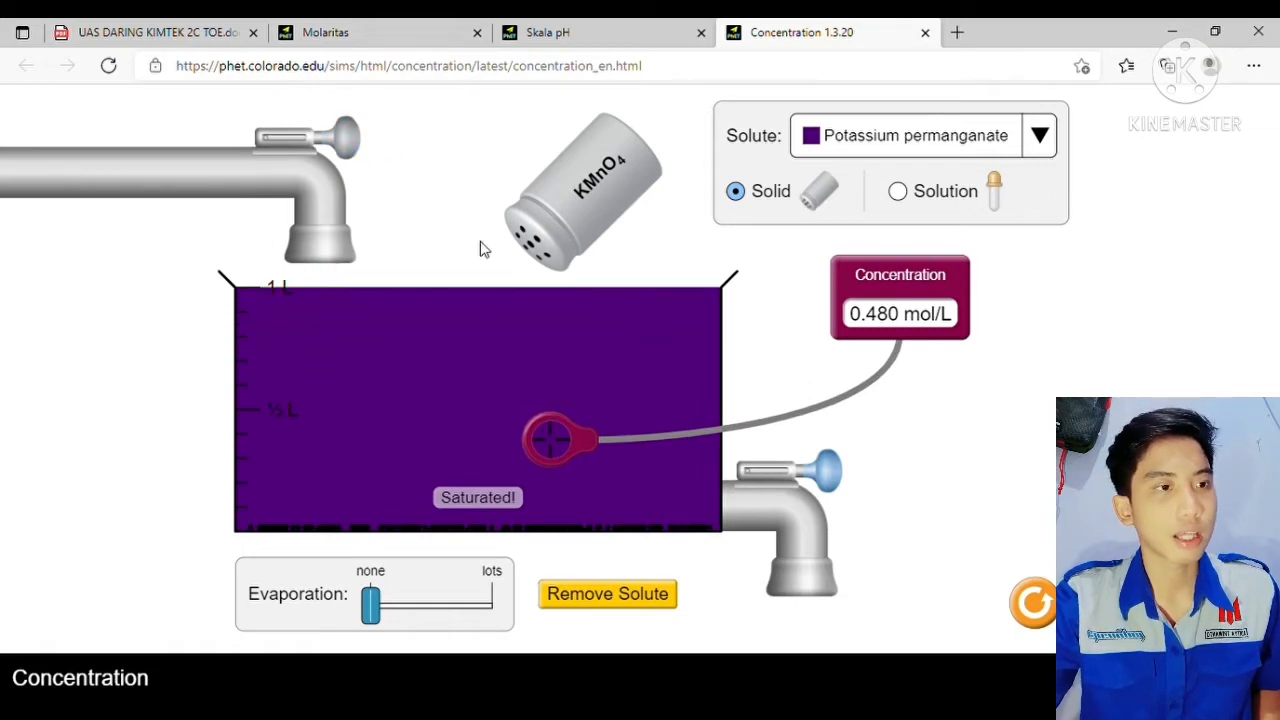
drag(546, 438, 490, 403)
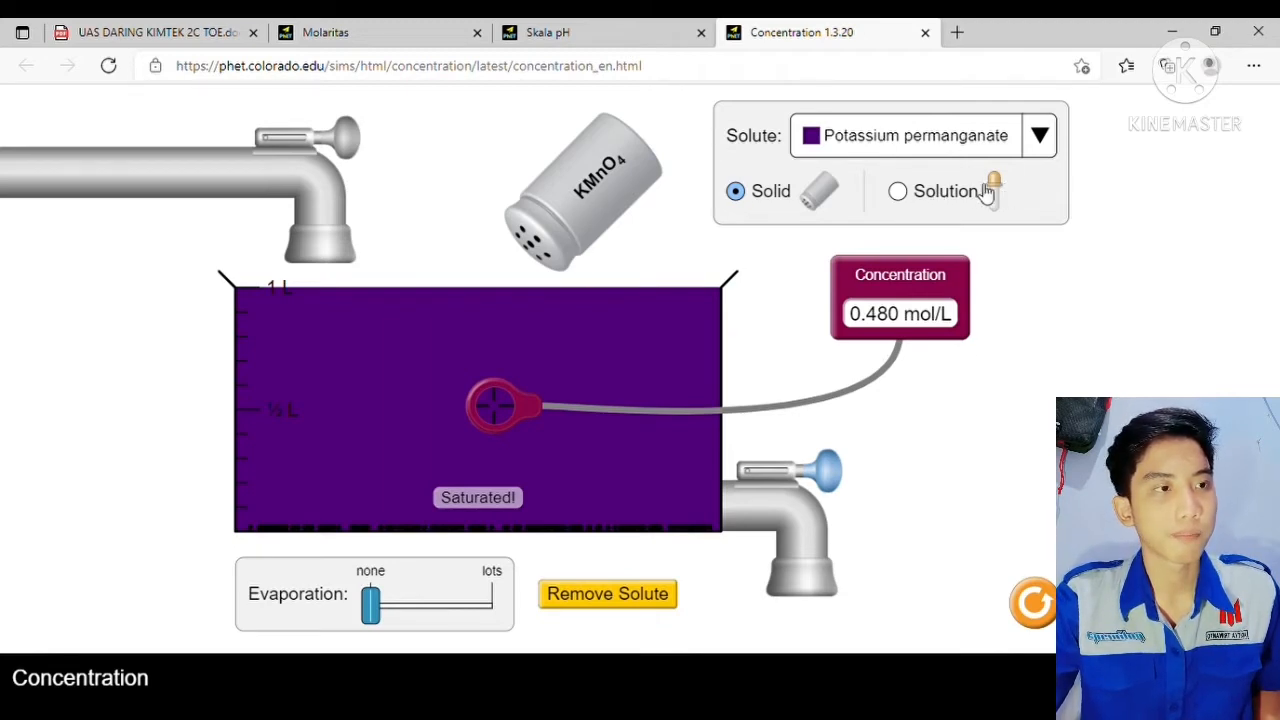
Step: Shake more solid potassium permanganate into the full tank across its width
click(918, 193)
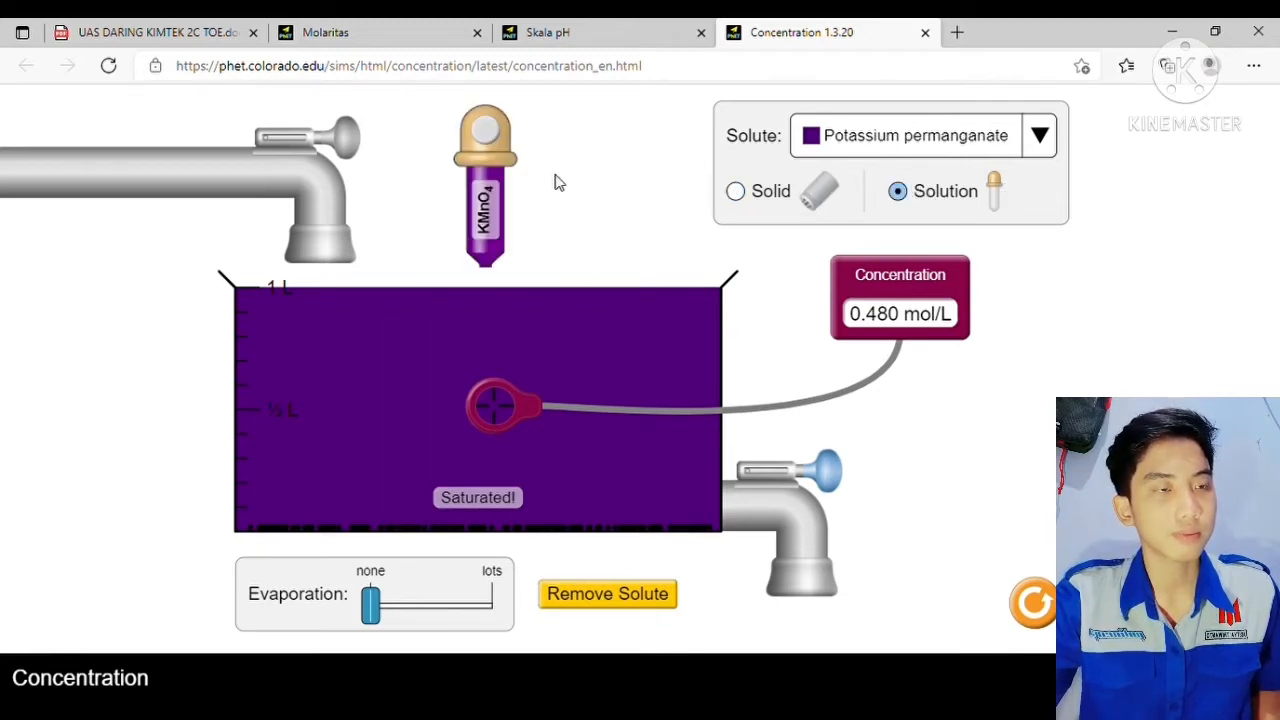
click(800, 197)
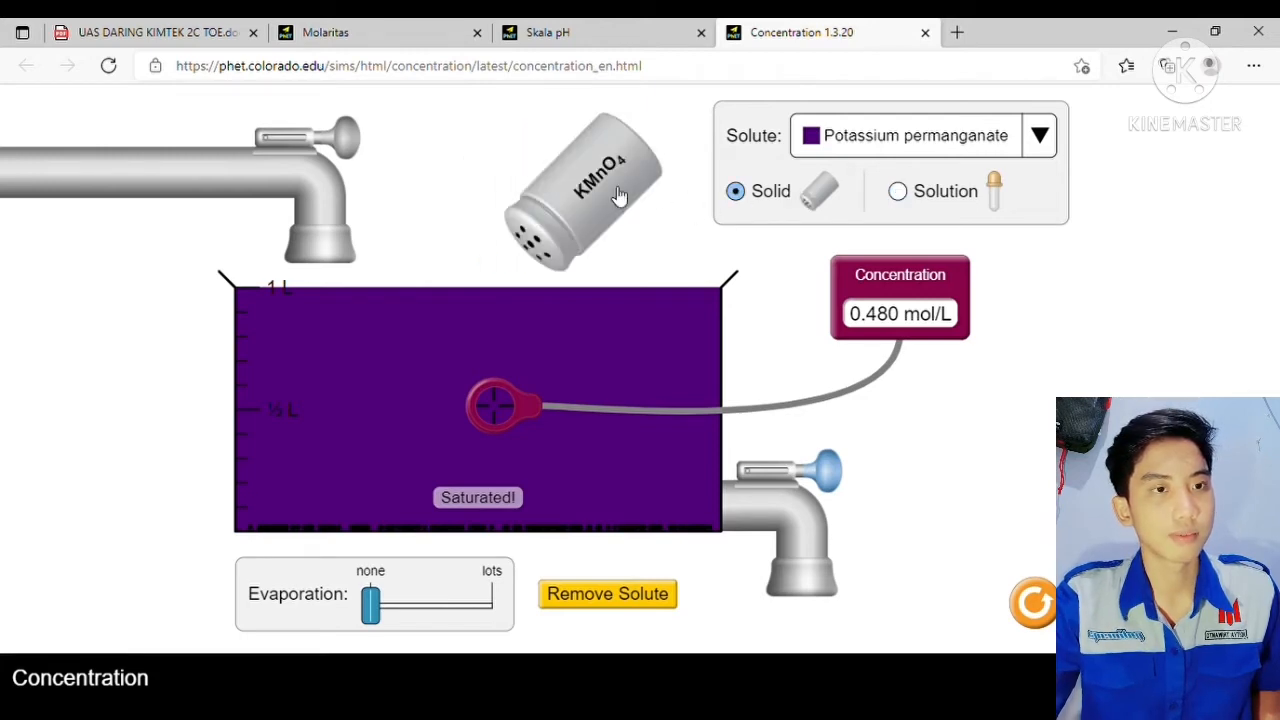
drag(620, 197, 487, 207)
mouse_move(512, 250)
mouse_down()
mouse_move(803, 218)
mouse_move(651, 189)
mouse_move(449, 277)
mouse_move(433, 381)
mouse_move(451, 309)
mouse_move(670, 300)
mouse_move(594, 326)
mouse_move(680, 320)
mouse_up()
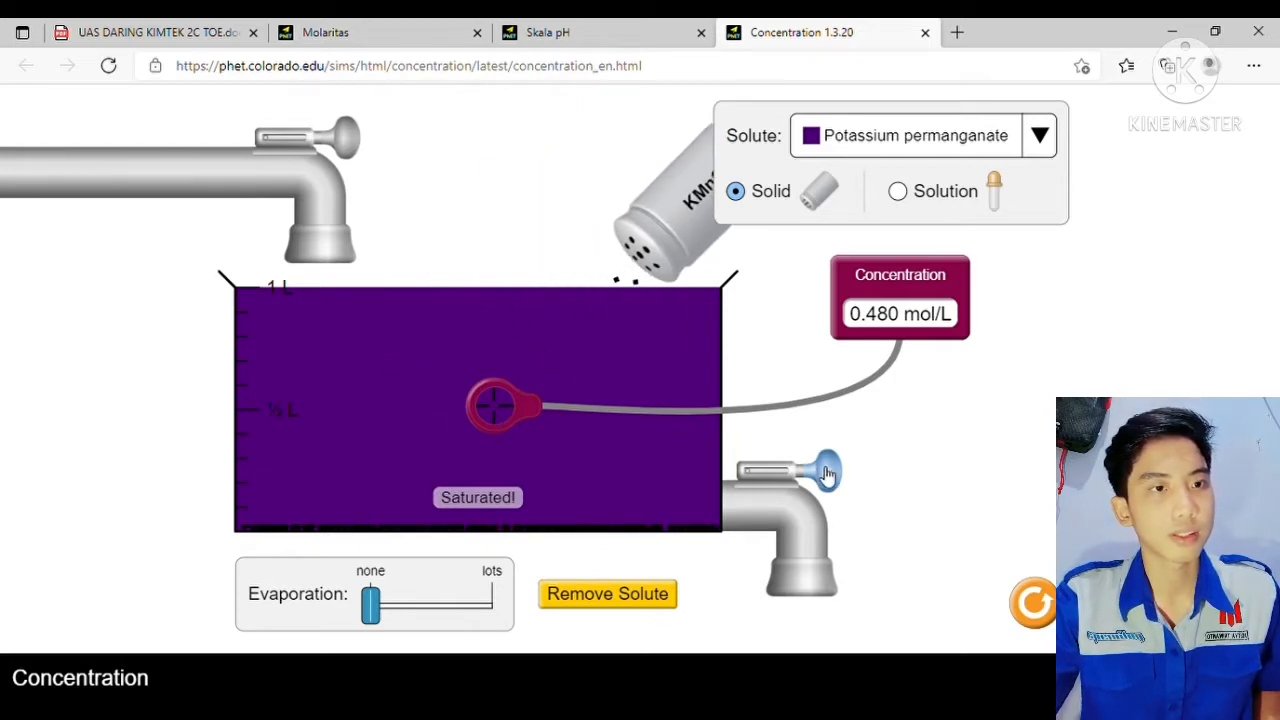
Step: Empty the tank of solution and leftover solute, and dispense potassium permanganate as a solution up to about 0.2 L
drag(829, 475, 924, 477)
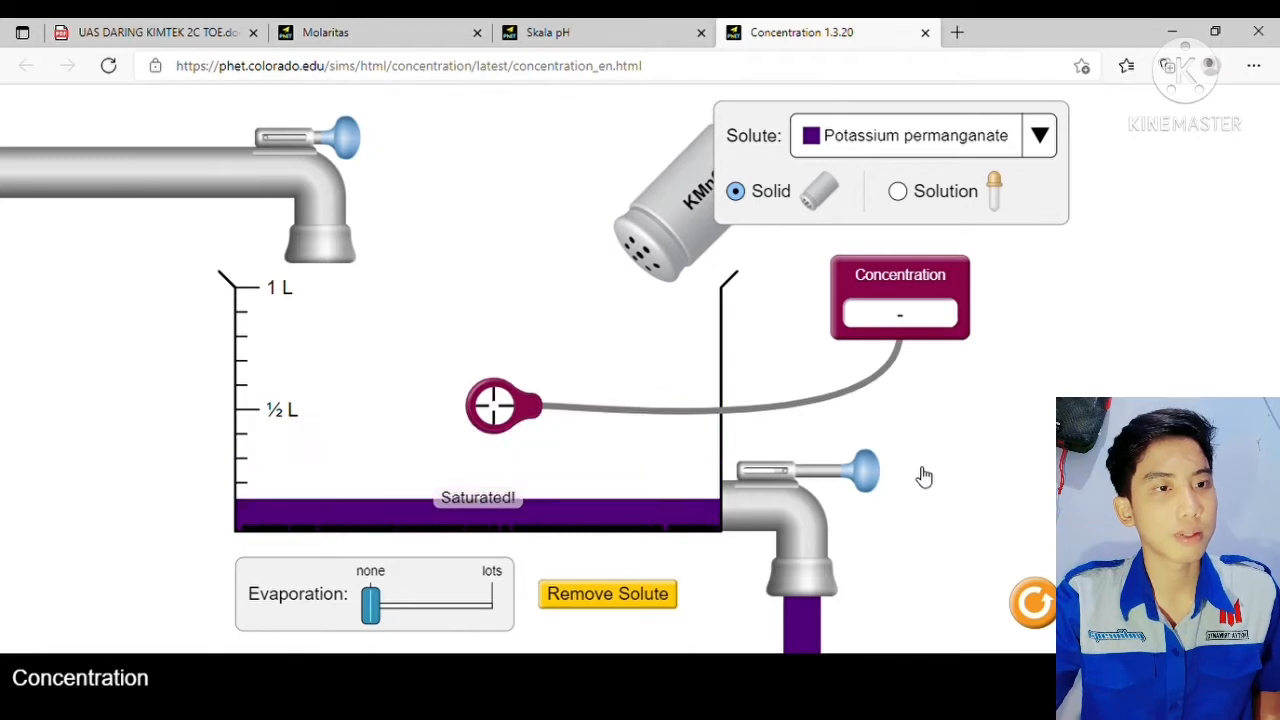
click(626, 612)
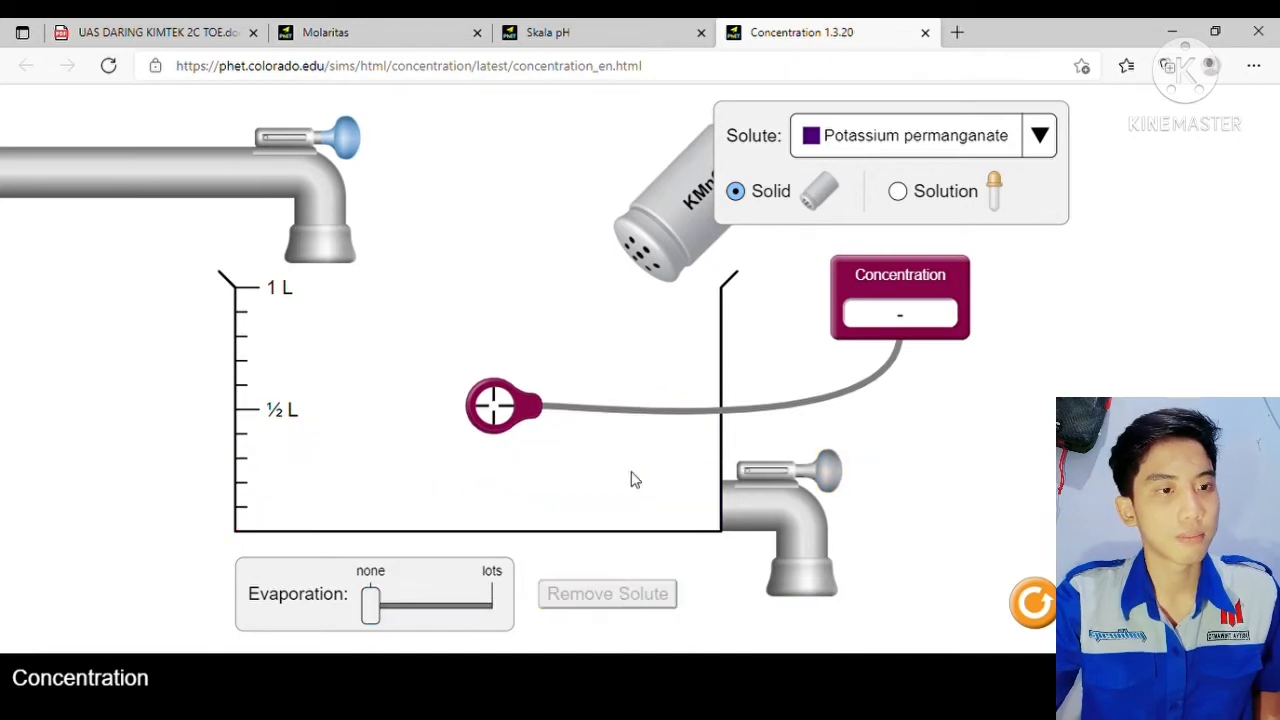
click(898, 193)
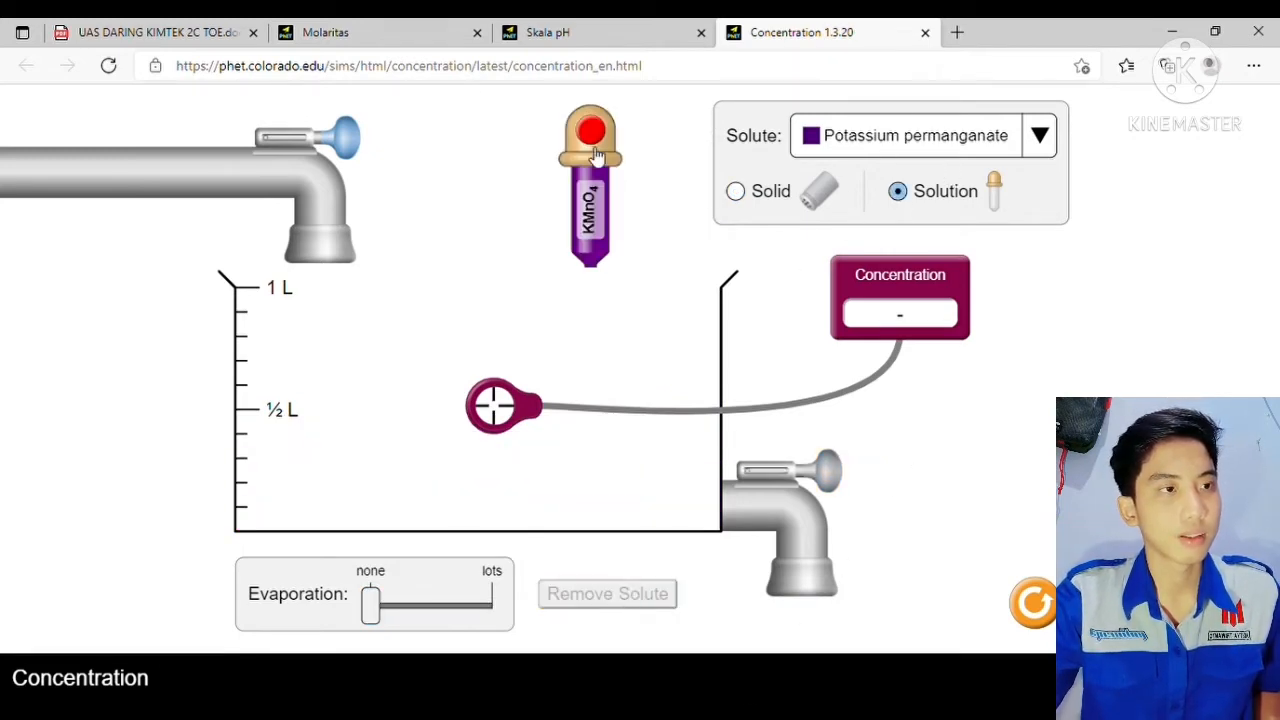
drag(596, 155, 549, 158)
click(543, 132)
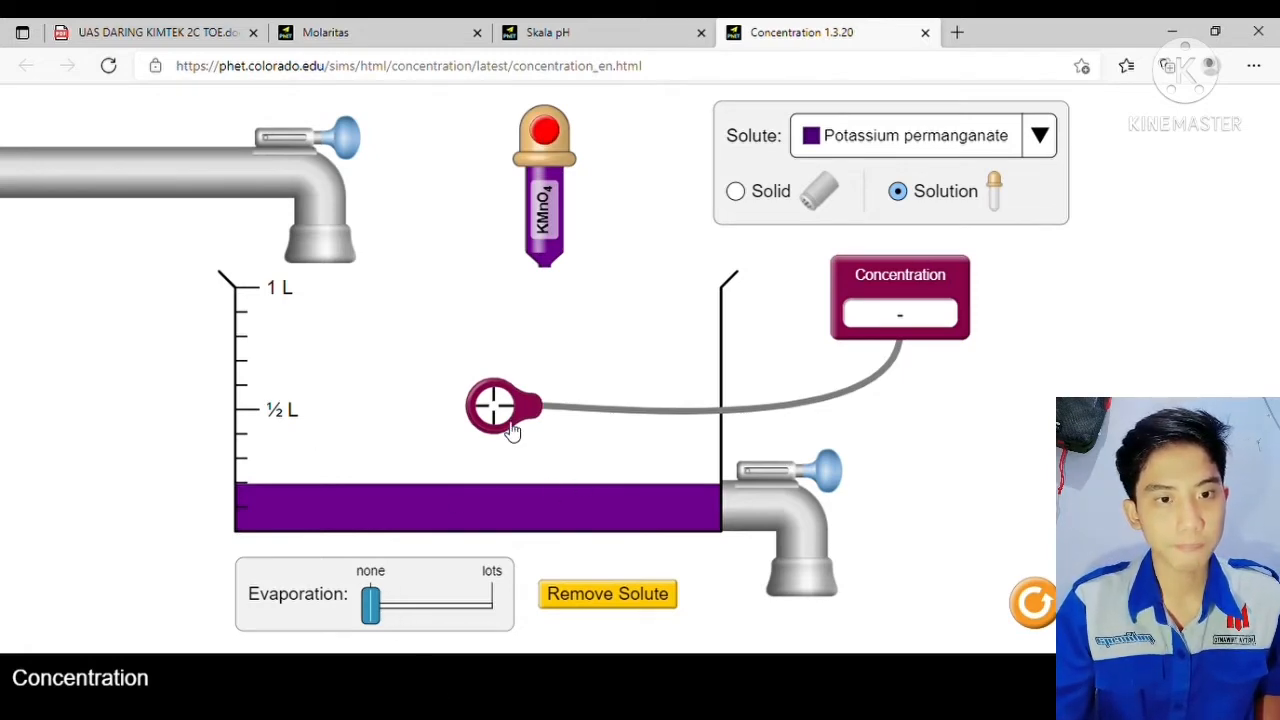
Step: Place the concentration probe in the potassium permanganate solution and dilute it with water to about ½ L and 1 L
drag(511, 430, 515, 536)
drag(366, 157, 494, 131)
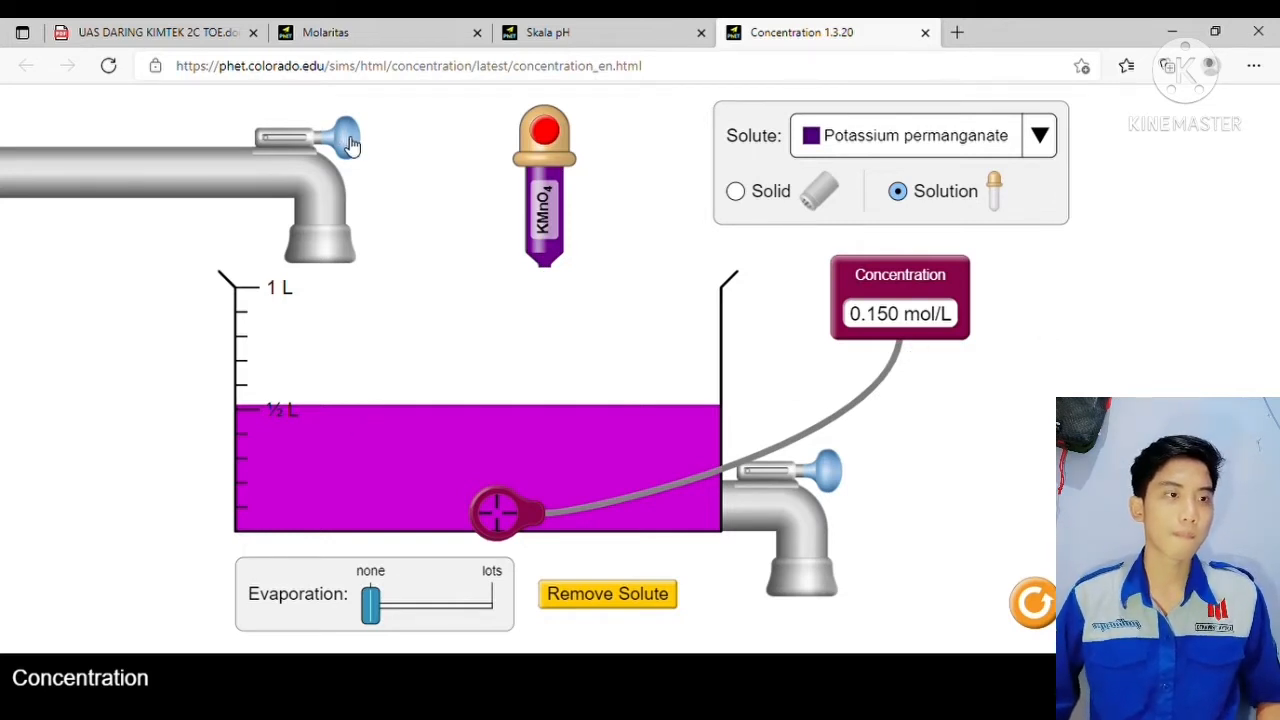
drag(350, 146, 386, 140)
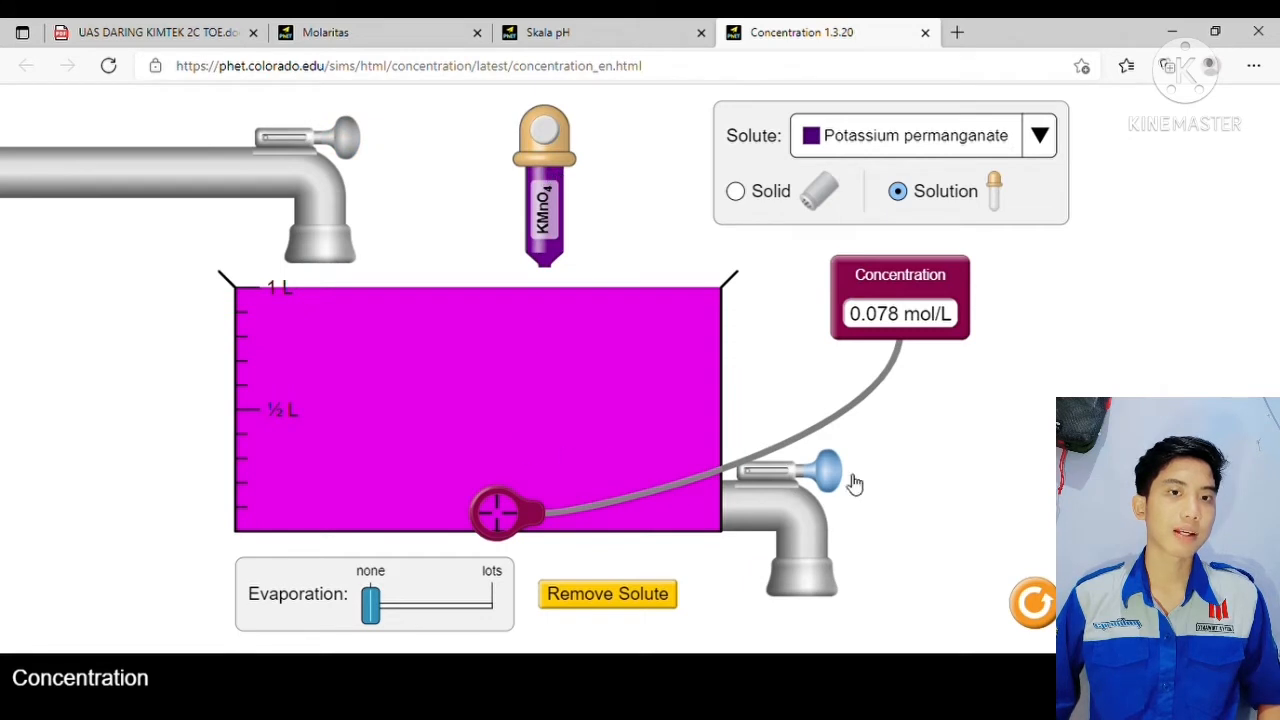
Step: Drain and evaporate the diluted potassium permanganate solution, and remove the remaining solute
drag(855, 484, 893, 483)
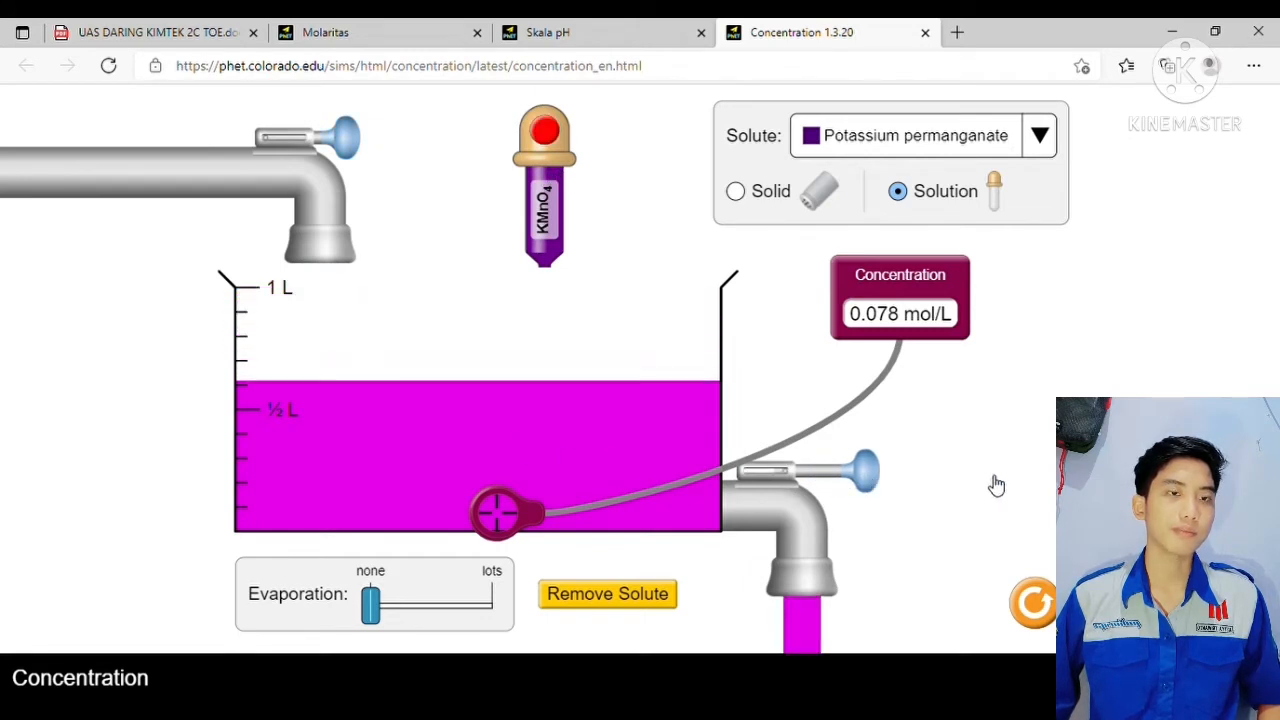
drag(996, 485, 990, 488)
drag(362, 614, 564, 616)
drag(824, 474, 877, 472)
click(651, 604)
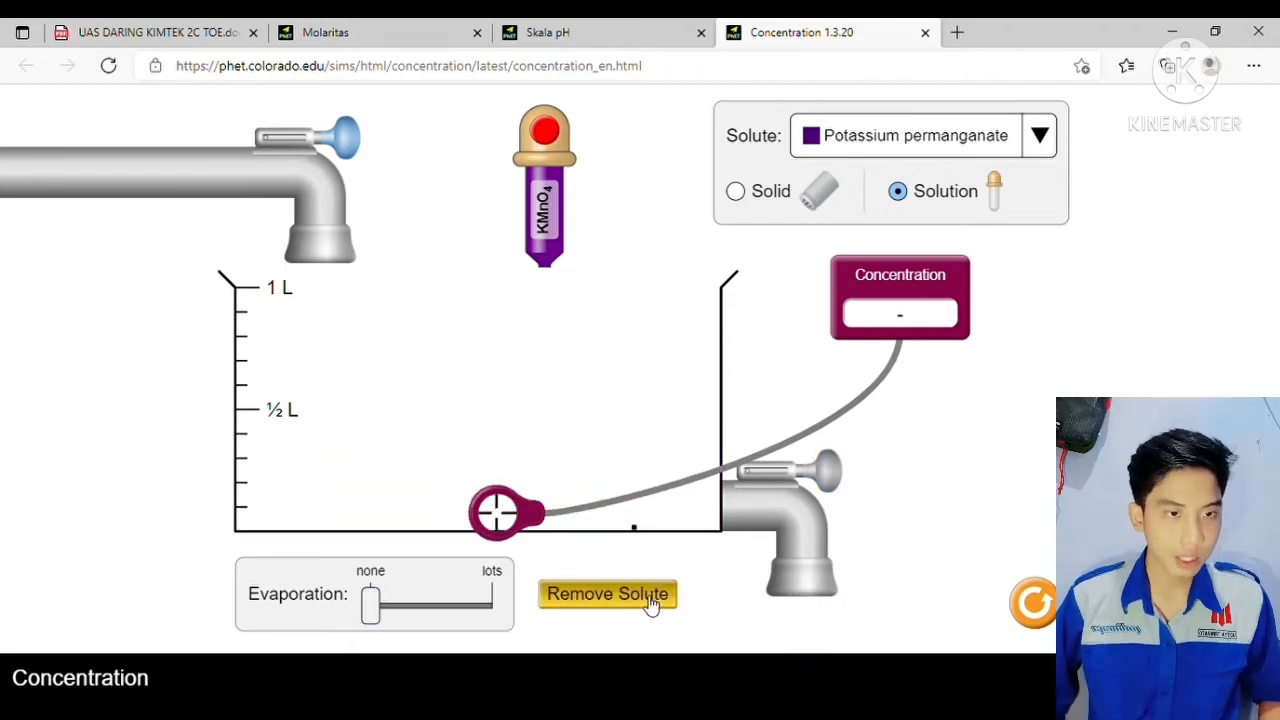
Step: Shake solid potassium permanganate into the empty tank and add water past the ½ L mark
click(835, 191)
mouse_move(700, 215)
mouse_down()
mouse_move(66, 297)
mouse_move(193, 349)
mouse_move(714, 286)
mouse_move(409, 423)
mouse_move(323, 443)
mouse_move(560, 410)
mouse_move(369, 491)
mouse_move(271, 449)
mouse_move(507, 472)
mouse_move(697, 425)
mouse_up()
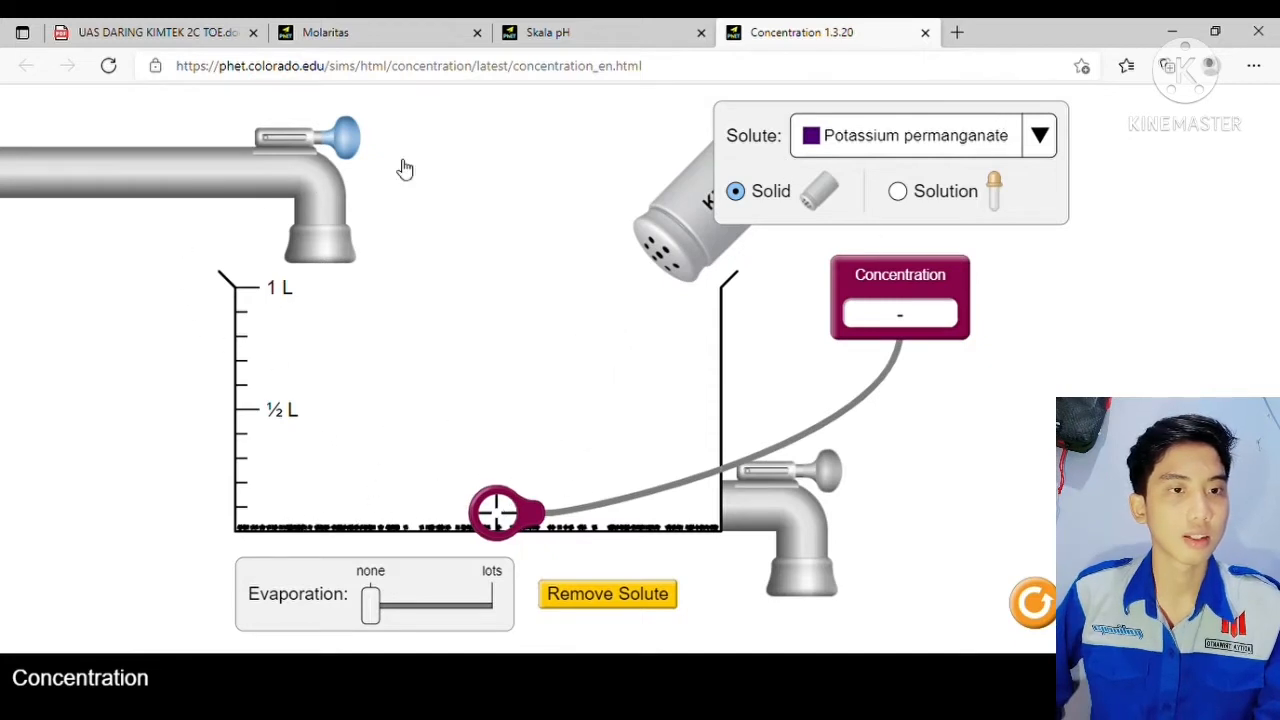
drag(322, 136, 360, 137)
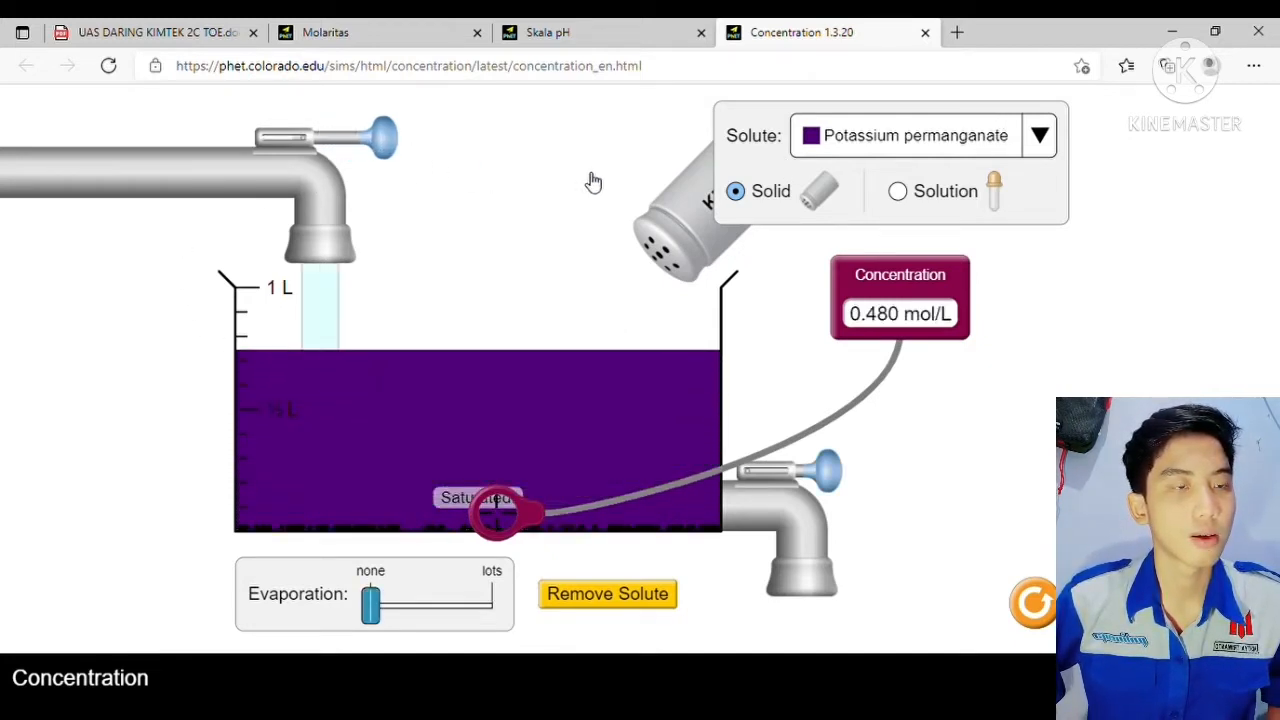
Step: Sample the potassium permanganate solution at different depths with the concentration probe while draining the tank to about 0.4 L
drag(500, 520, 638, 377)
drag(790, 474, 910, 474)
drag(603, 417, 548, 497)
drag(826, 470, 928, 481)
drag(570, 468, 552, 505)
Step: Switch the solute to sodium chloride and drain the remaining water from the tank
click(971, 134)
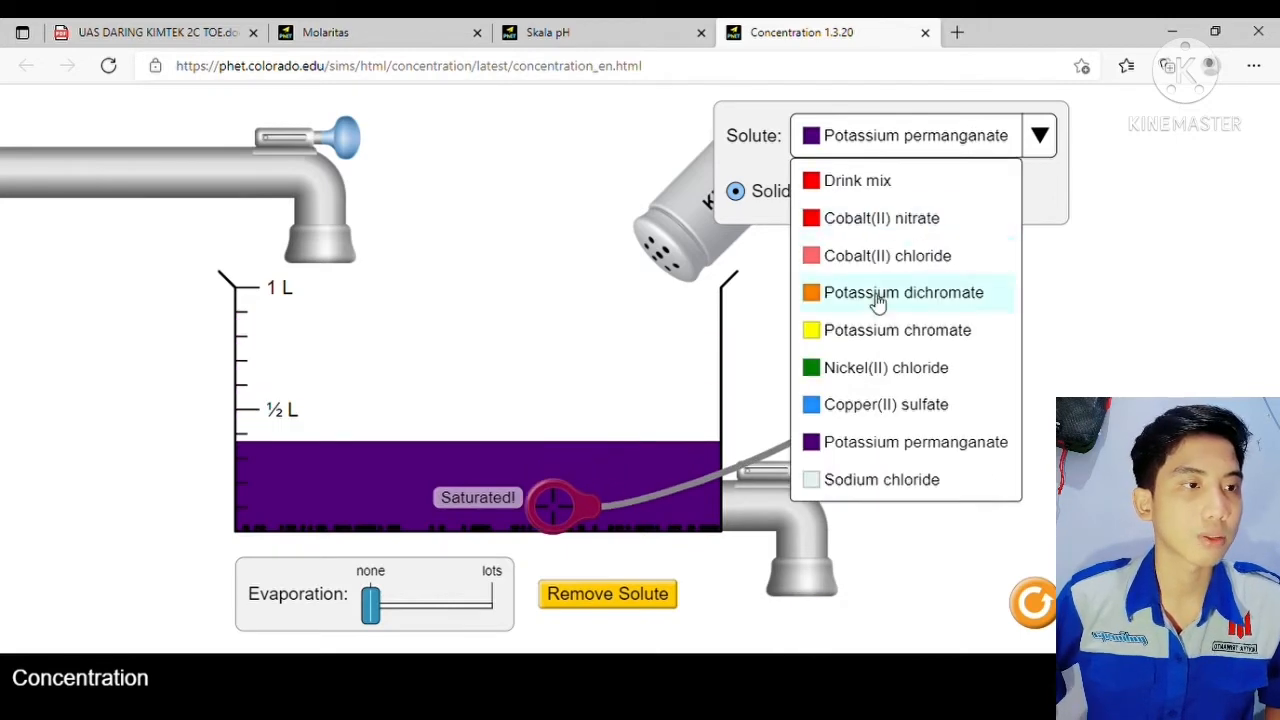
click(873, 477)
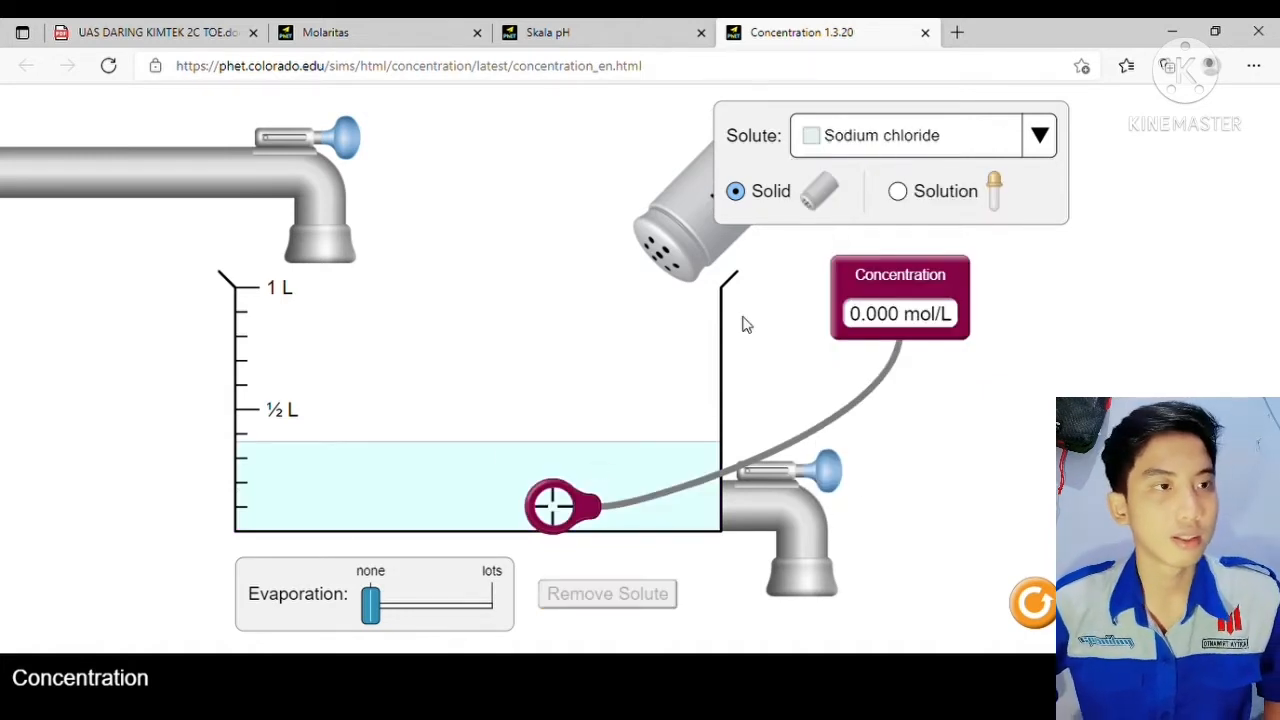
drag(565, 530, 516, 530)
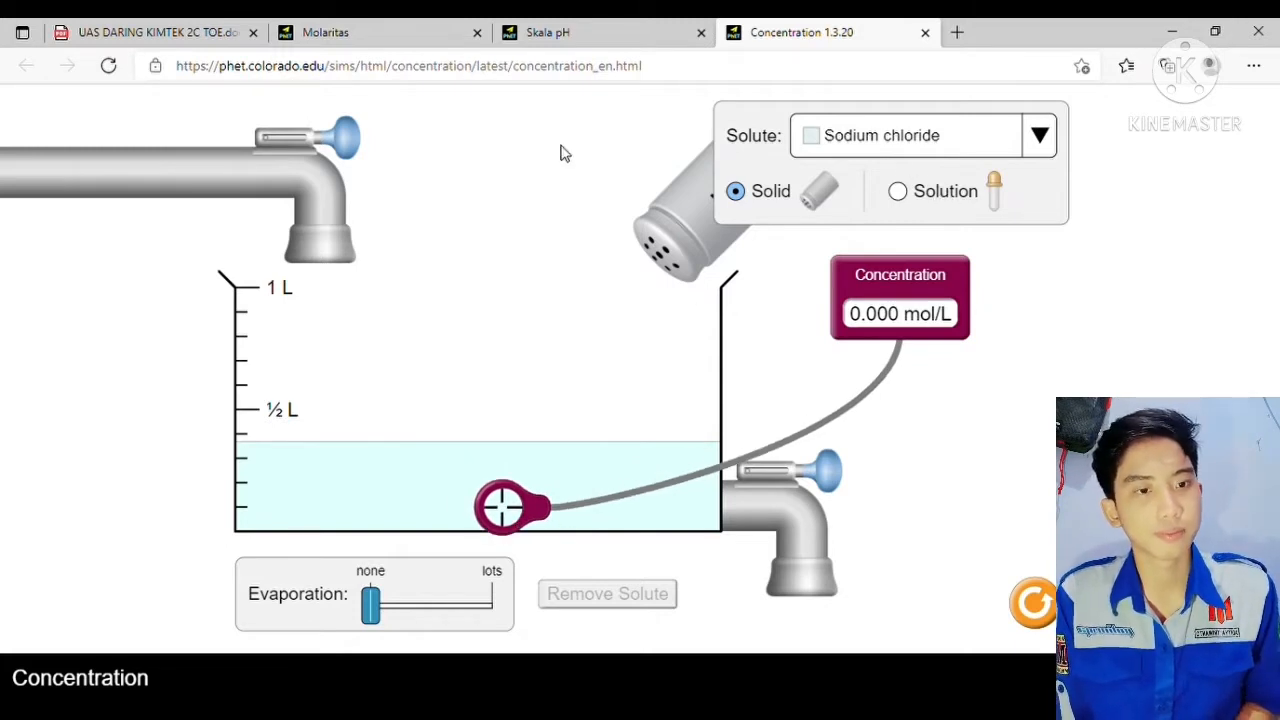
drag(372, 603, 555, 594)
drag(835, 474, 903, 485)
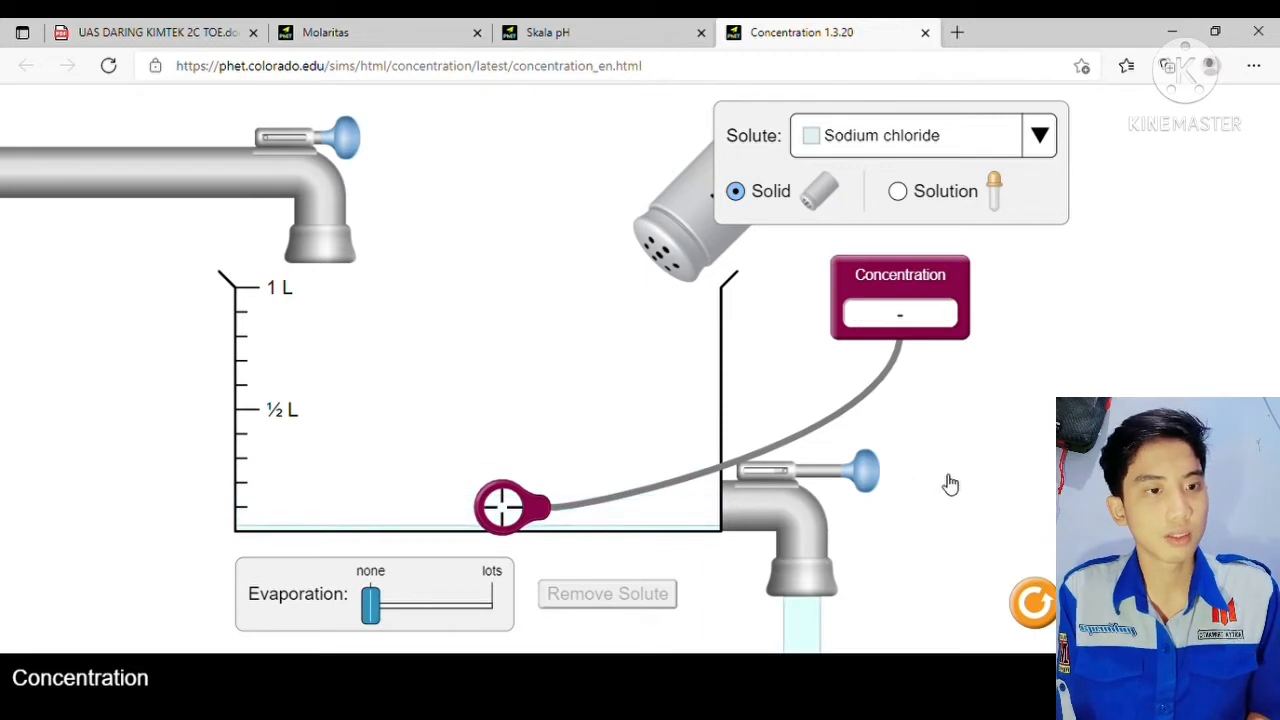
Step: Dispense sodium chloride as a solution into the tank and dilute it with water to about 0.85 L
click(945, 191)
drag(568, 185, 448, 122)
drag(322, 127, 410, 152)
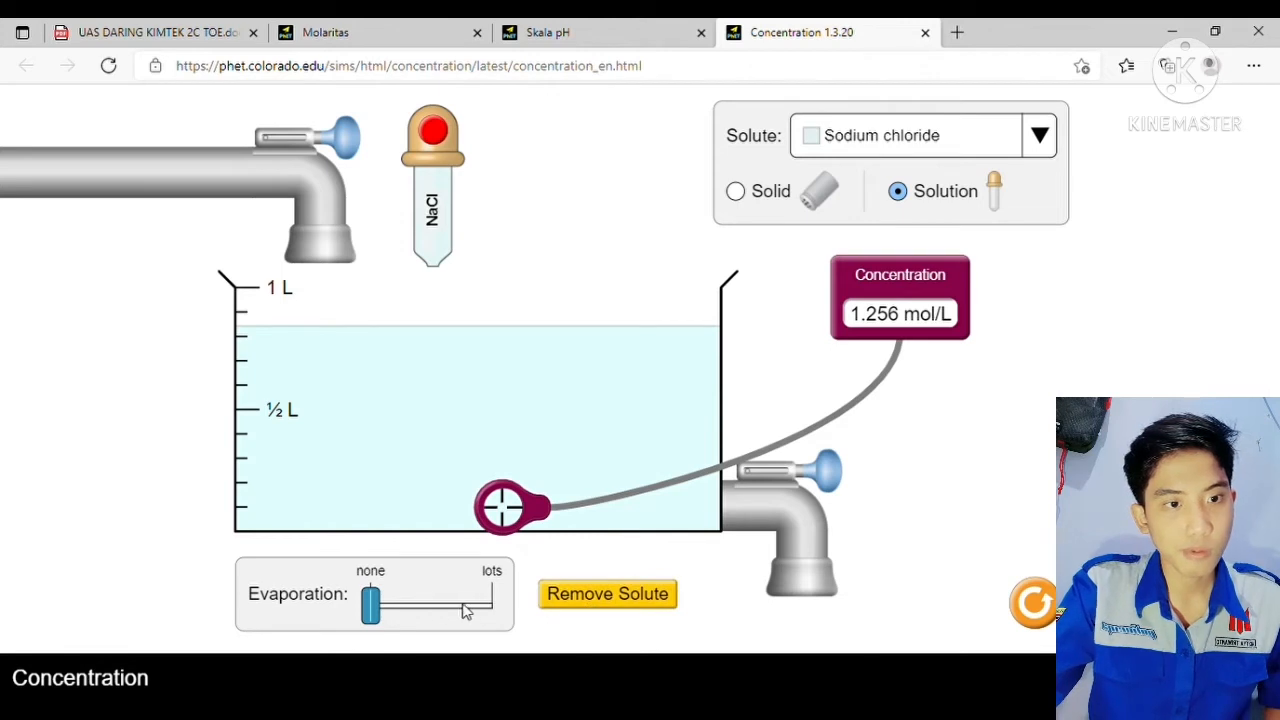
Step: Try evaporating the diluted sodium chloride solution, and clear the experiment by resetting the simulation
drag(493, 611, 530, 611)
click(588, 605)
click(1036, 608)
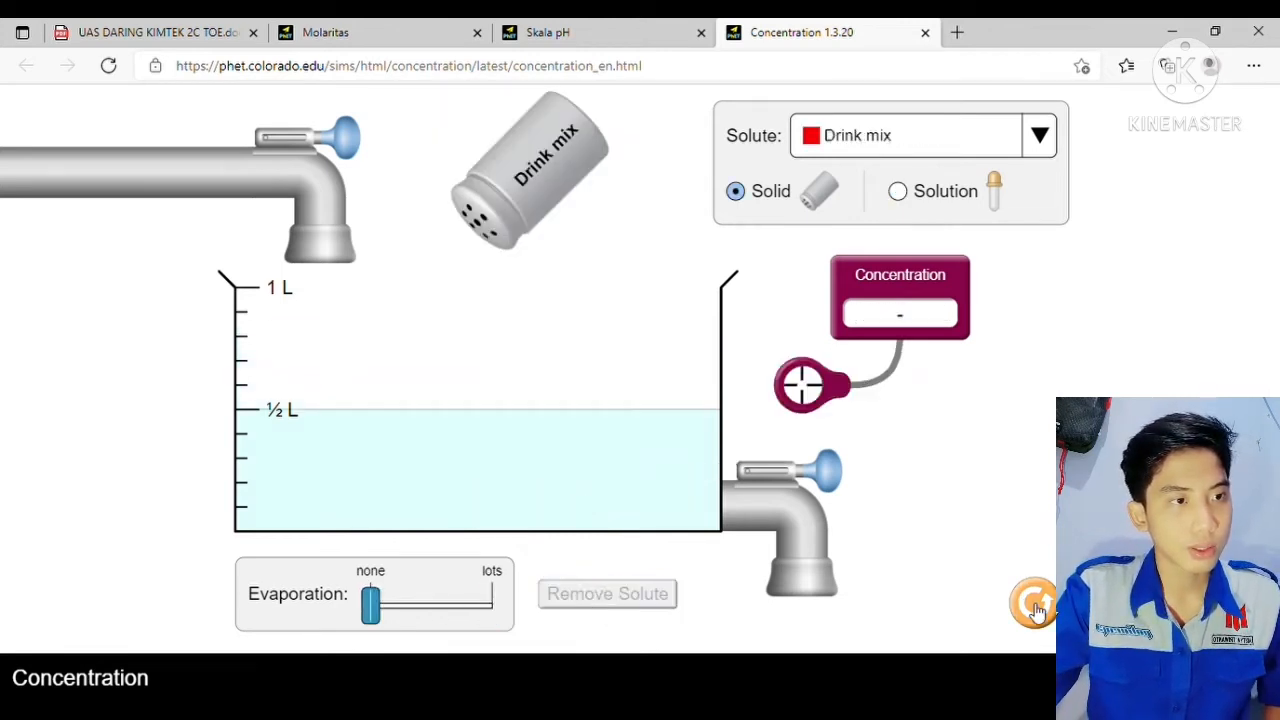
Step: Select sodium chloride as the solute and drain all the water from the tank
click(1039, 140)
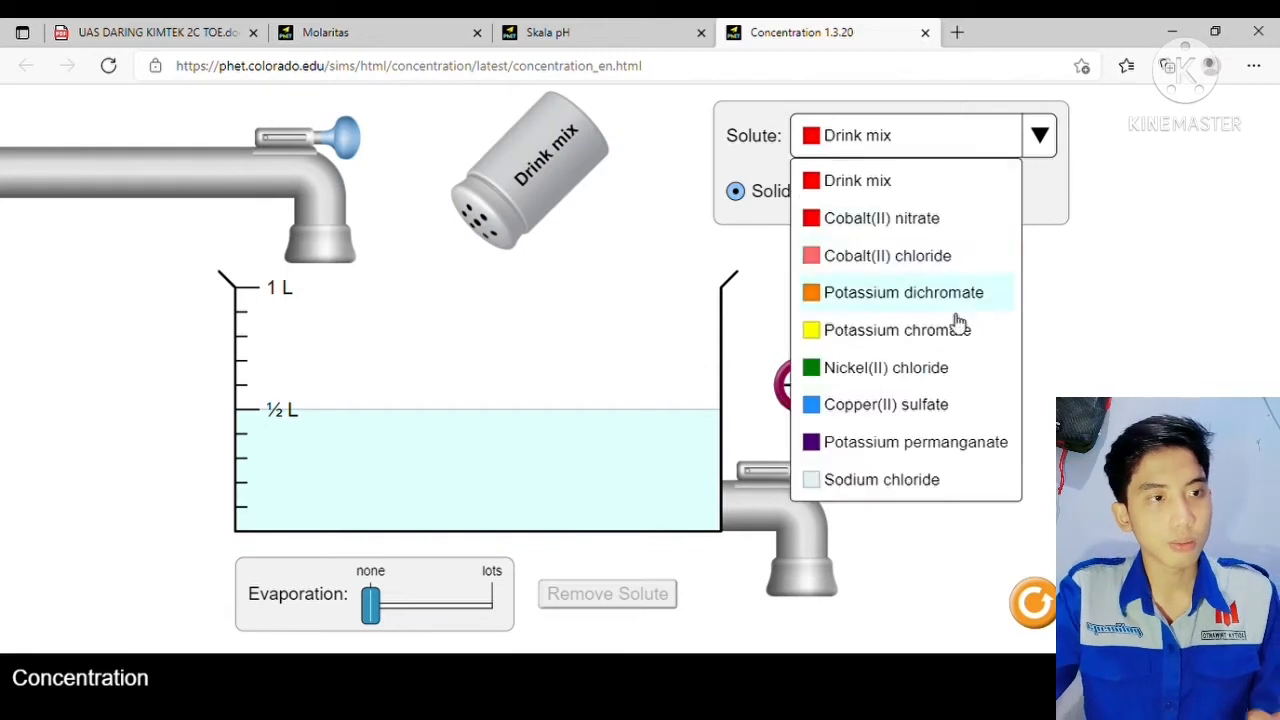
click(897, 477)
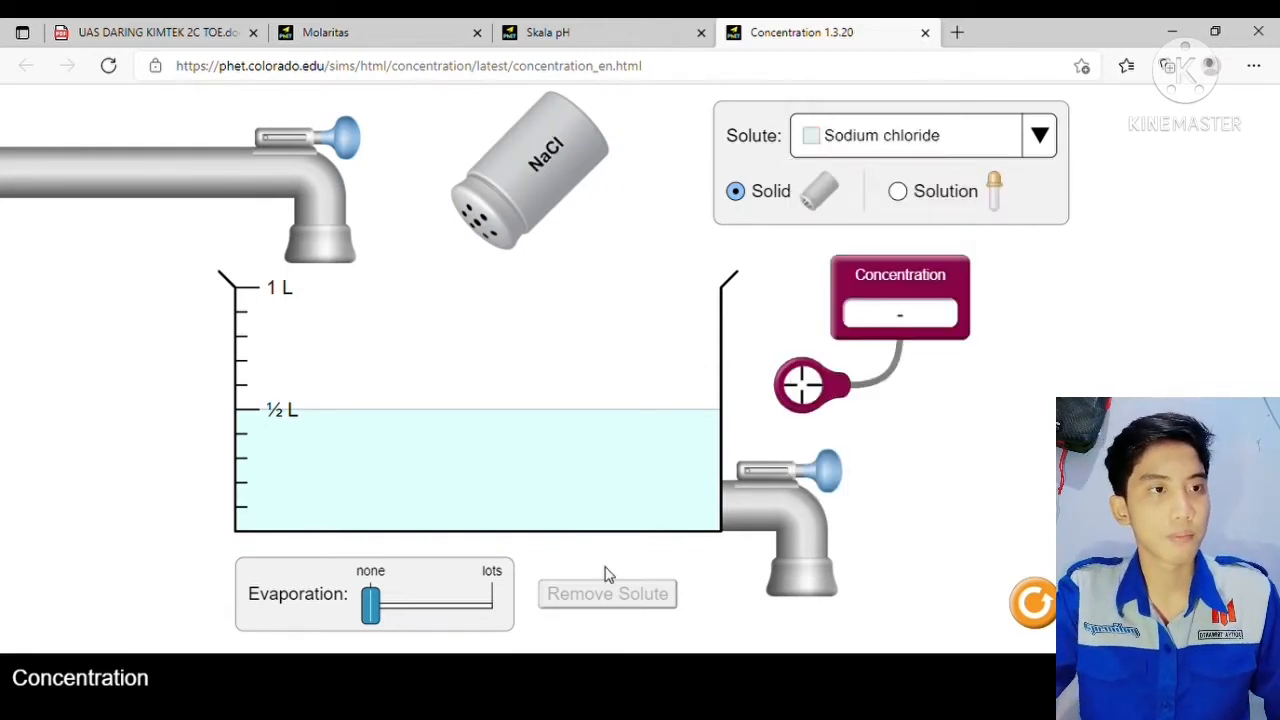
drag(827, 471, 914, 481)
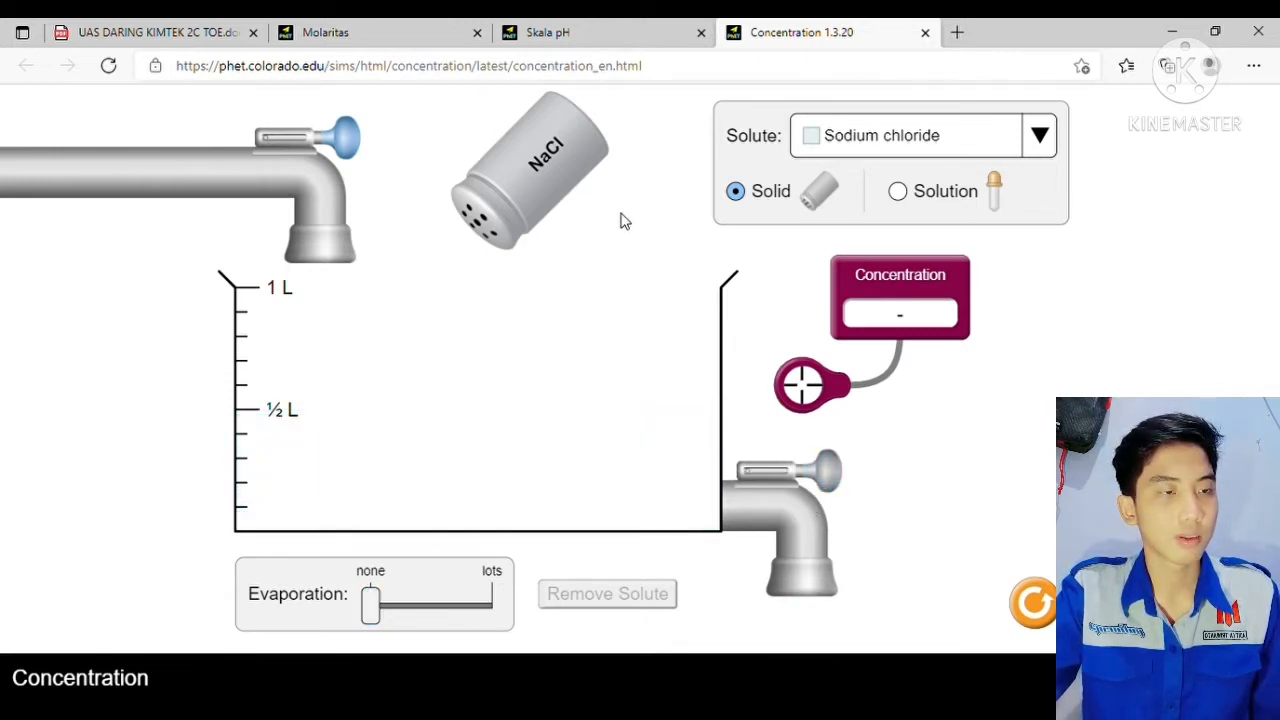
Step: Dissolve solid sodium chloride in about 0.2 L of water and place the concentration probe in the solution
mouse_move(588, 187)
mouse_down()
mouse_move(524, 203)
mouse_move(660, 225)
mouse_move(206, 486)
mouse_move(500, 400)
mouse_move(330, 515)
mouse_up()
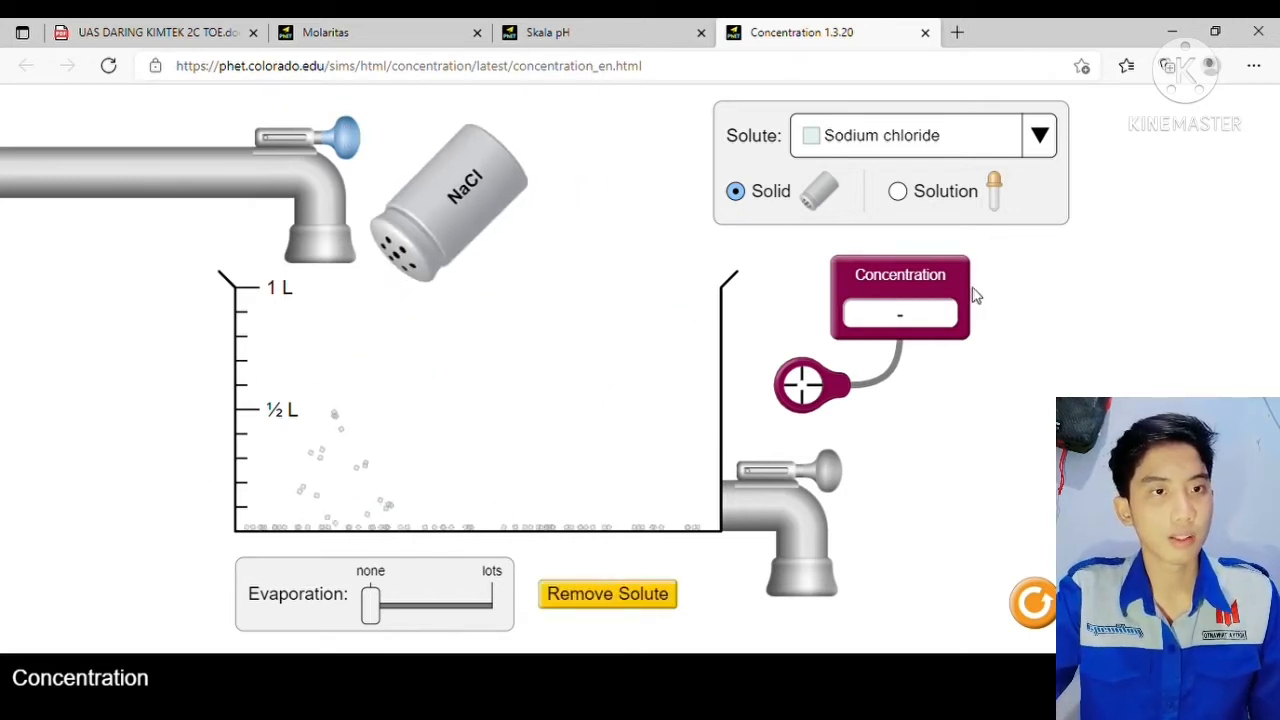
drag(348, 134, 445, 145)
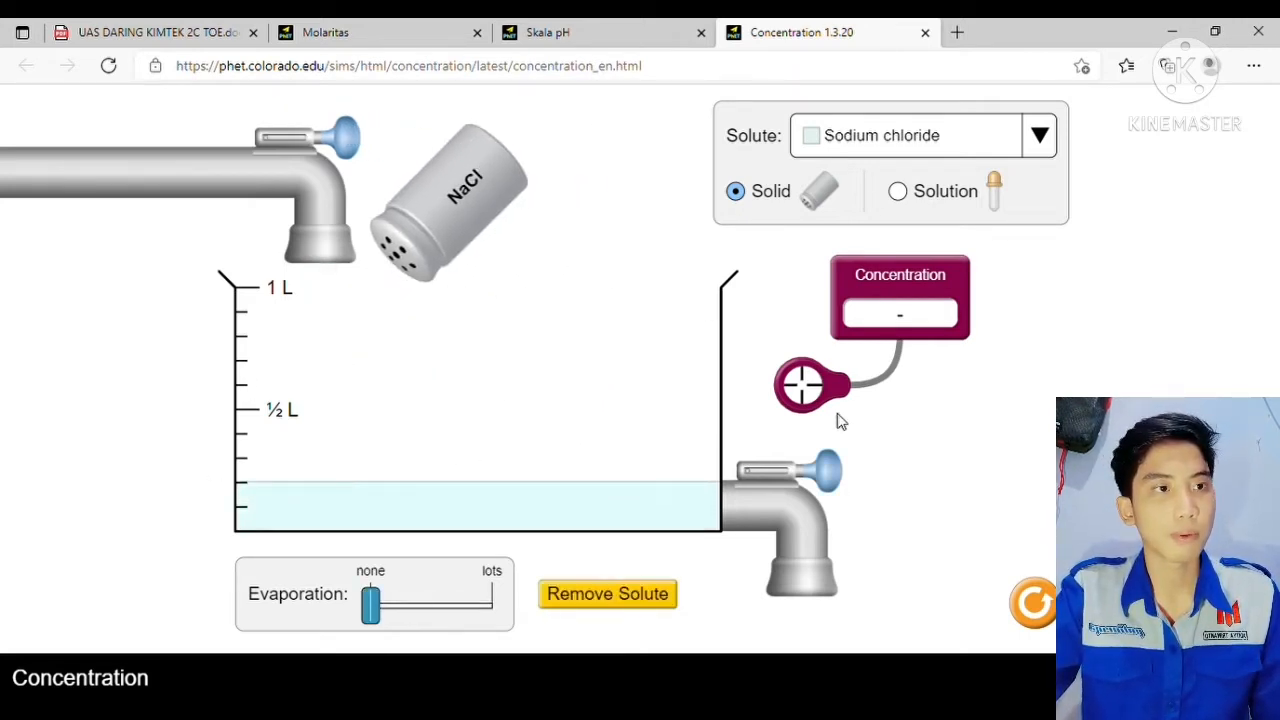
drag(822, 398, 652, 505)
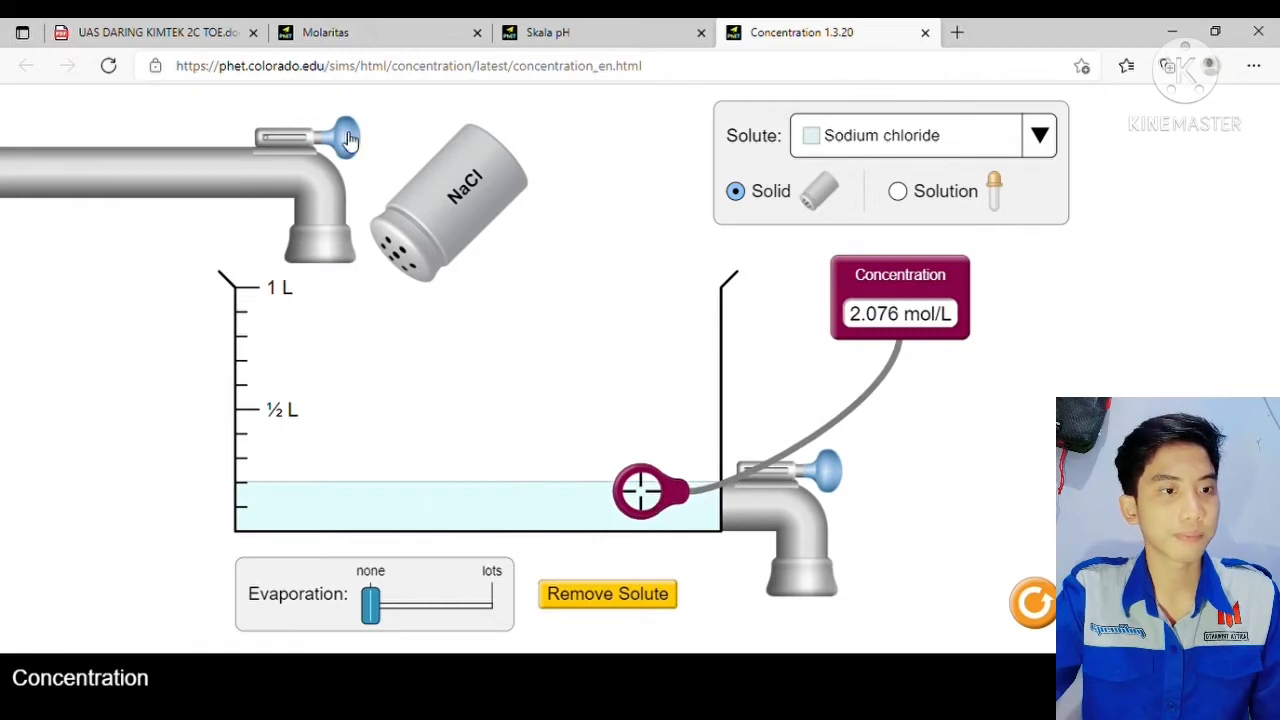
Step: Dilute the sodium chloride solution to about ½ L and 1 L, shaking in more solid at each volume
mouse_move(348, 140)
mouse_down()
mouse_move(392, 142)
mouse_move(400, 155)
mouse_move(372, 140)
mouse_up()
mouse_move(450, 190)
mouse_down()
mouse_move(574, 211)
mouse_move(635, 190)
mouse_move(451, 206)
mouse_move(635, 192)
mouse_up()
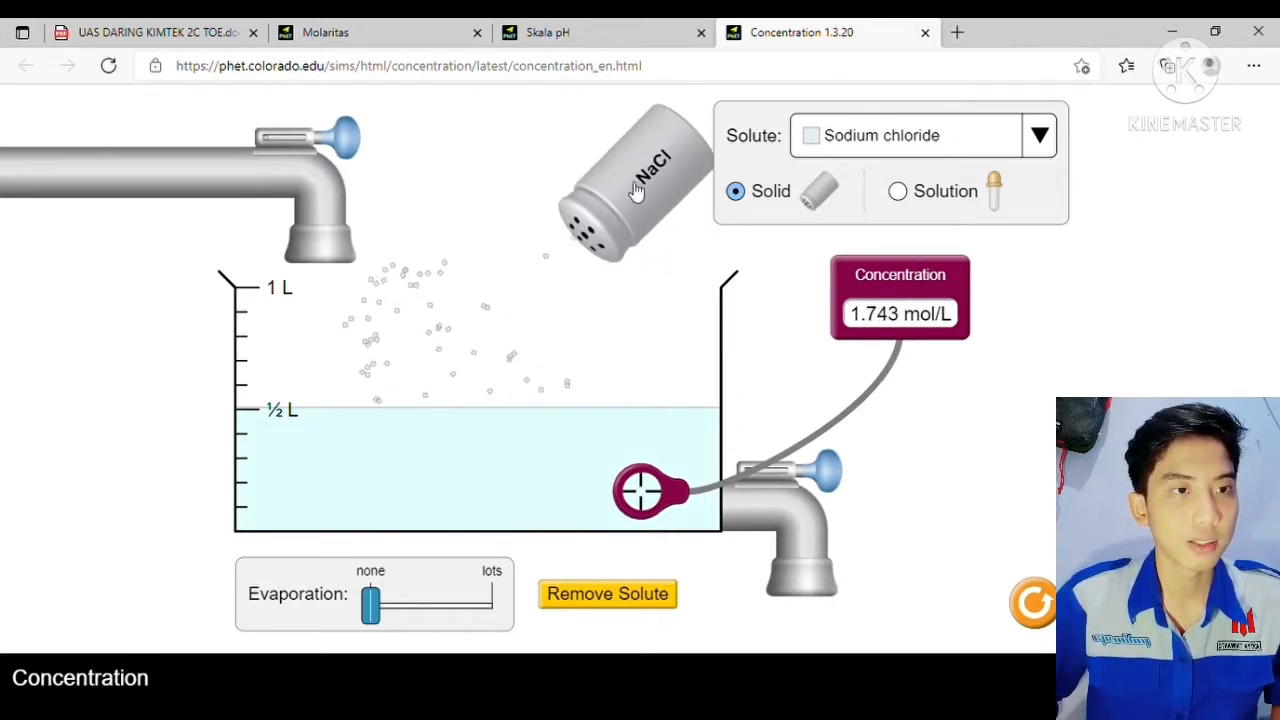
drag(348, 138, 432, 162)
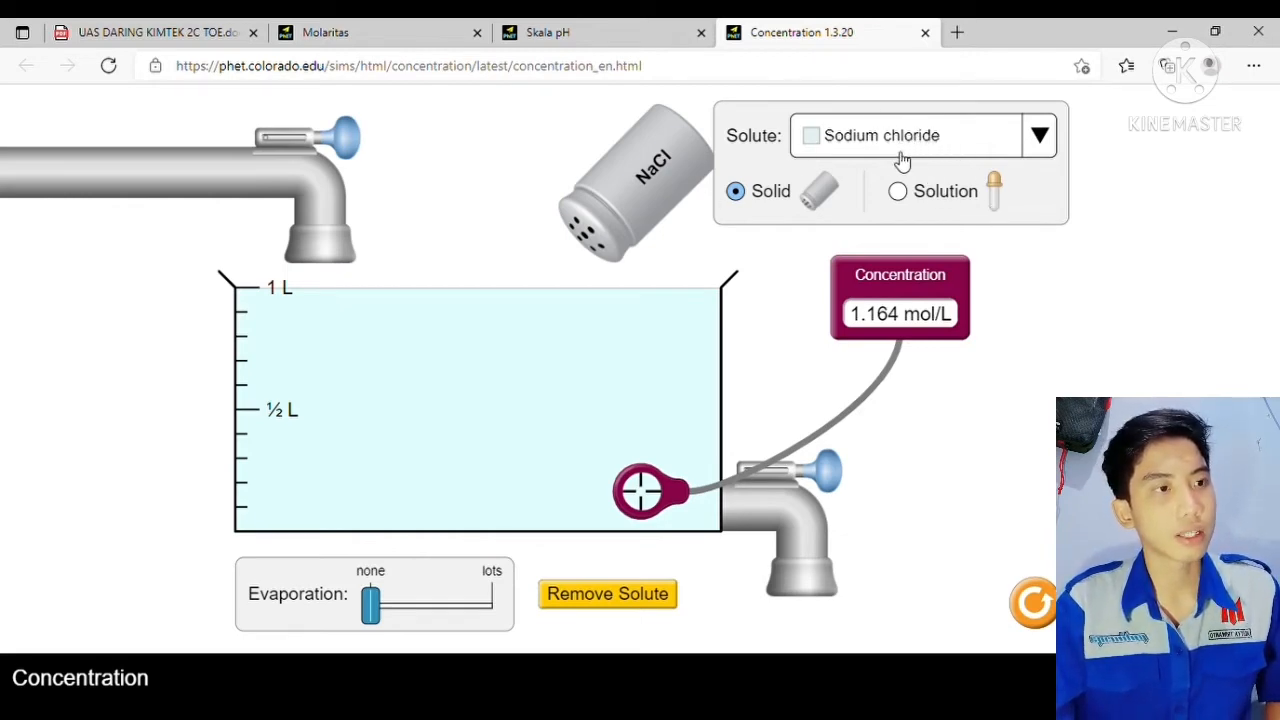
mouse_move(692, 178)
mouse_down()
mouse_move(530, 180)
mouse_move(240, 220)
mouse_move(789, 214)
mouse_move(272, 300)
mouse_move(886, 298)
mouse_up()
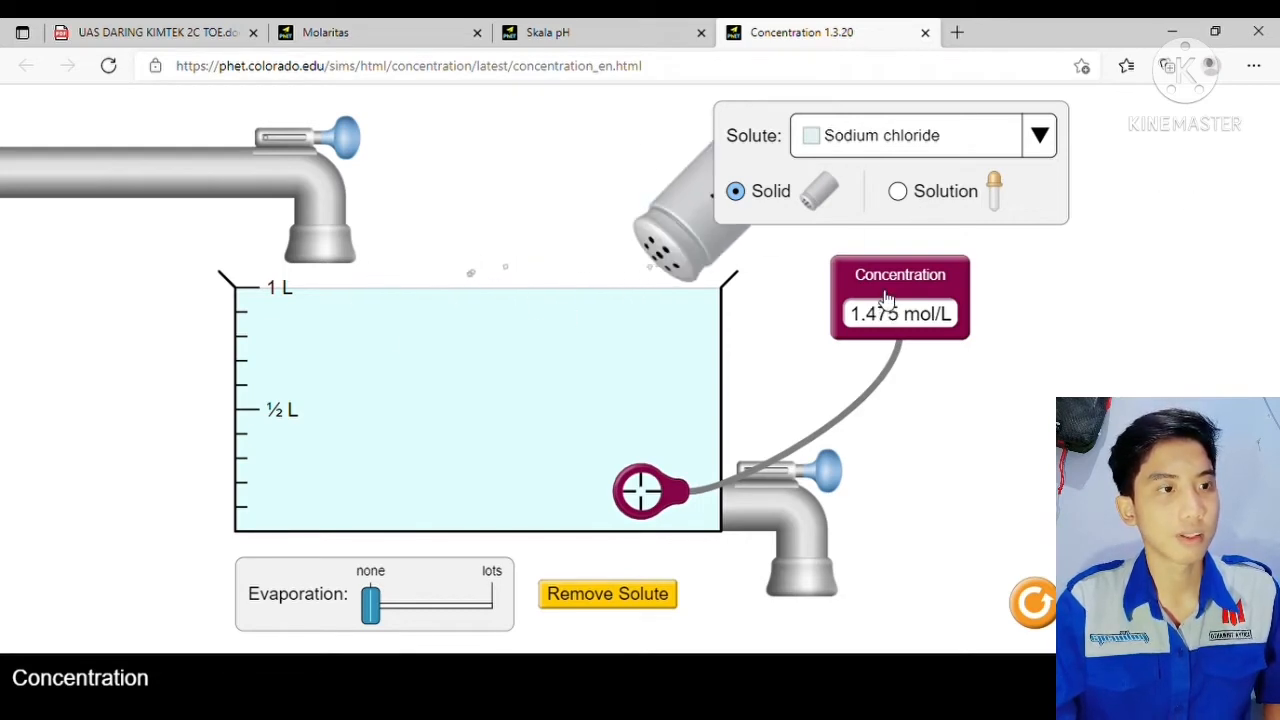
Step: Switch the solute to potassium permanganate and shake in solid until saturated, draining the tank slightly to about 0.9 L
click(1040, 152)
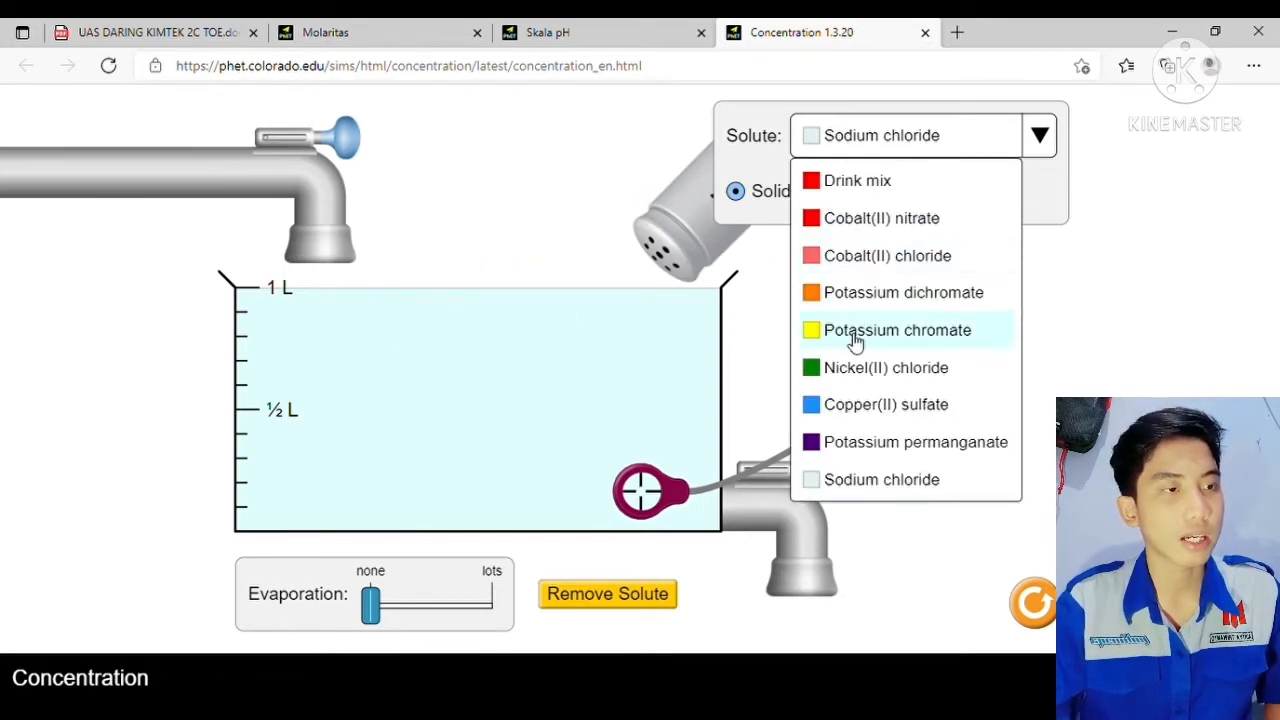
click(855, 442)
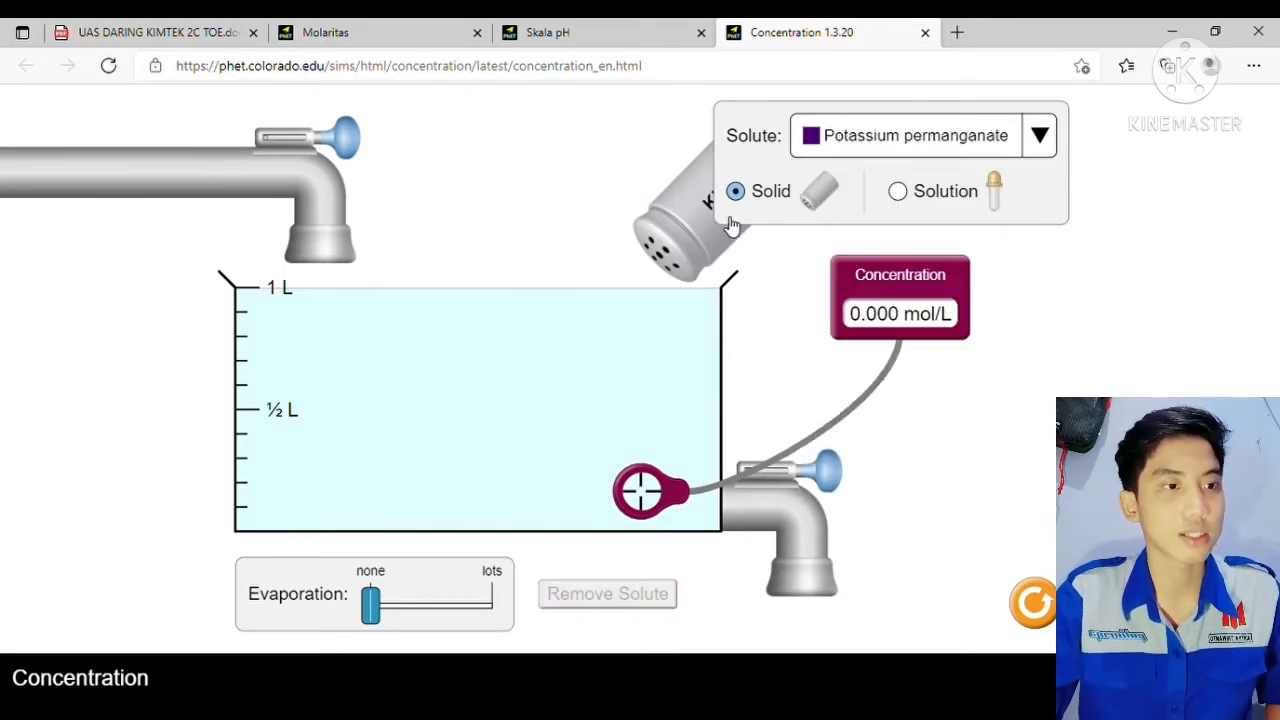
mouse_move(731, 226)
mouse_down()
mouse_move(632, 225)
mouse_move(675, 225)
mouse_move(528, 263)
mouse_move(464, 313)
mouse_move(774, 323)
mouse_up()
drag(858, 486, 930, 480)
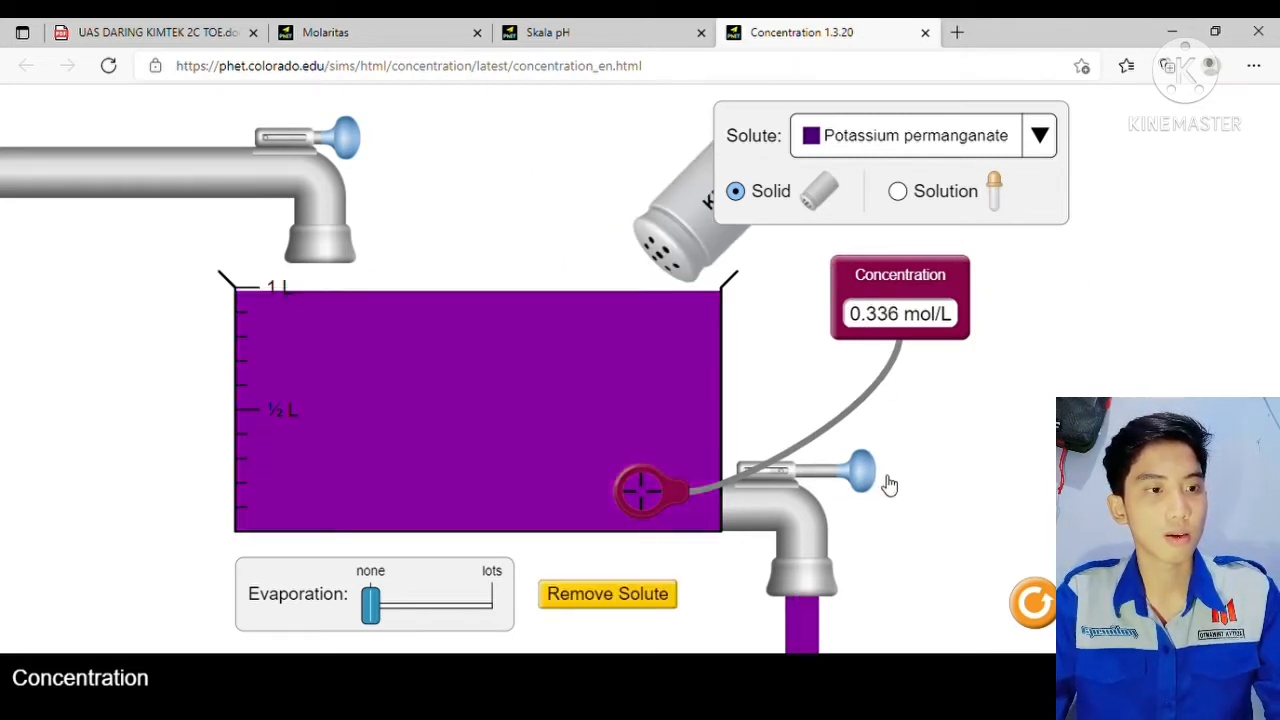
drag(346, 137, 500, 170)
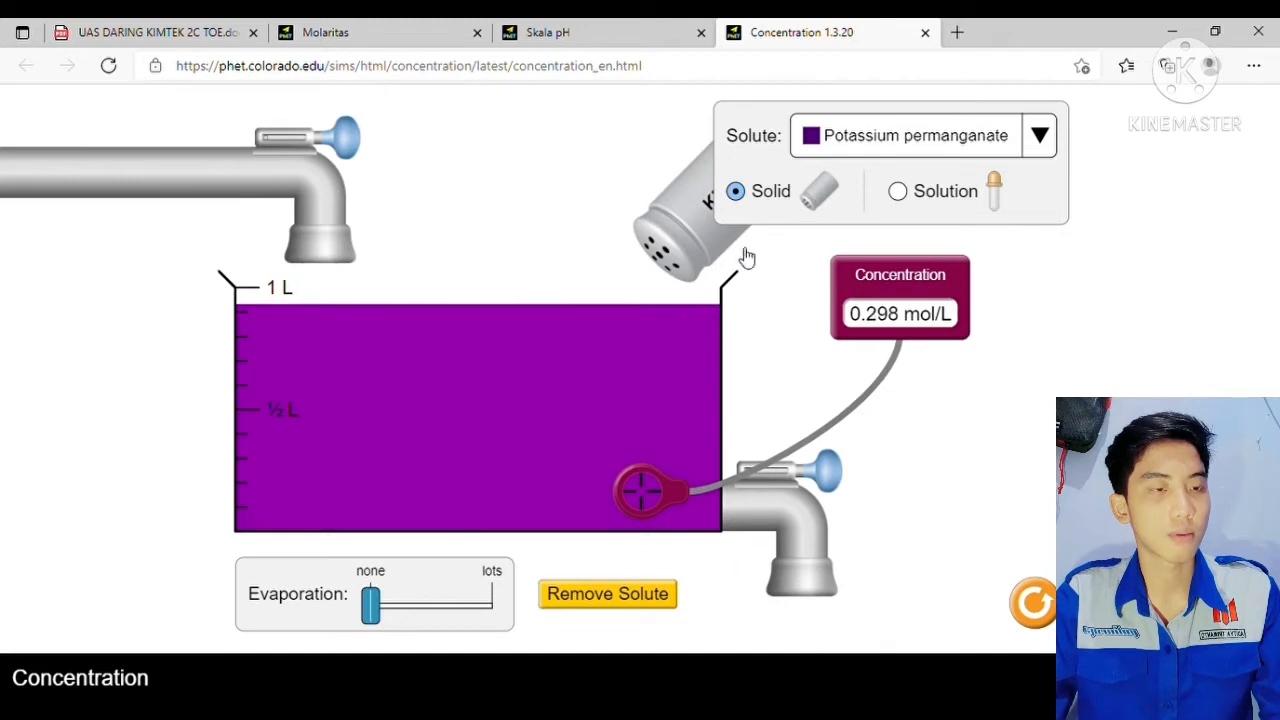
mouse_move(714, 270)
mouse_down()
mouse_move(704, 258)
mouse_move(650, 278)
mouse_move(702, 262)
mouse_up()
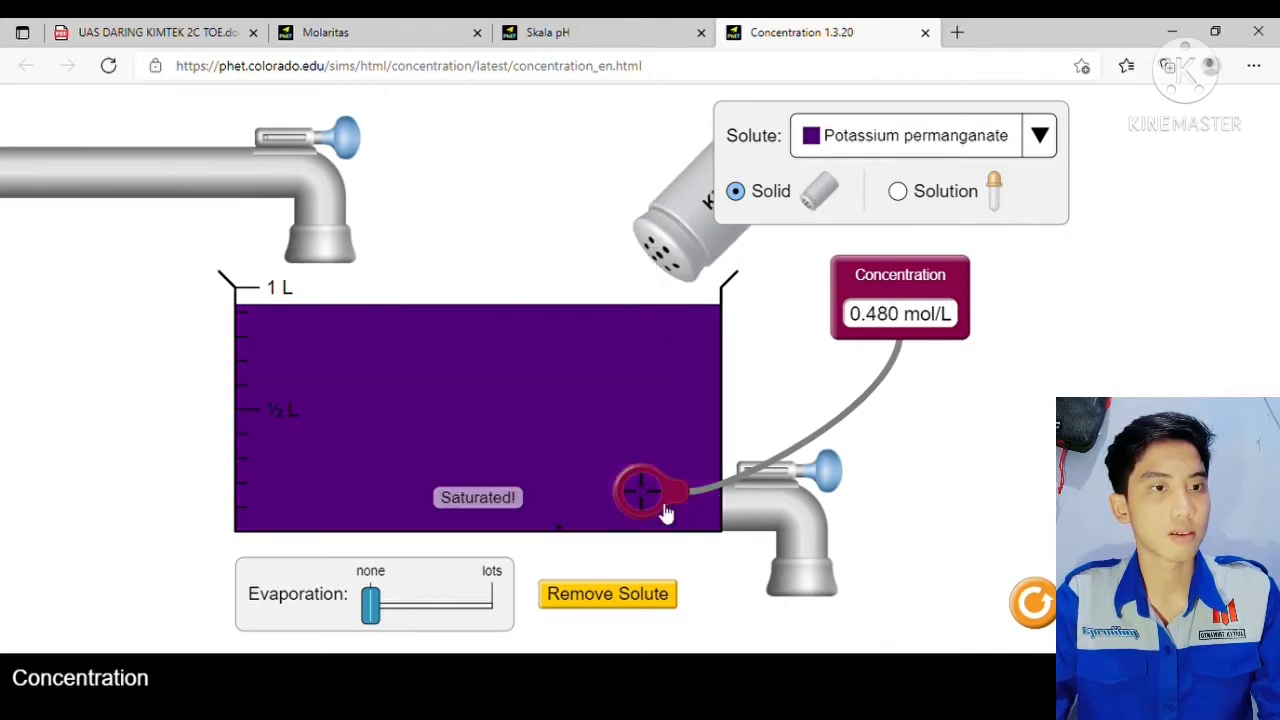
Step: Remove the potassium permanganate from the tank and reset the simulation
click(626, 595)
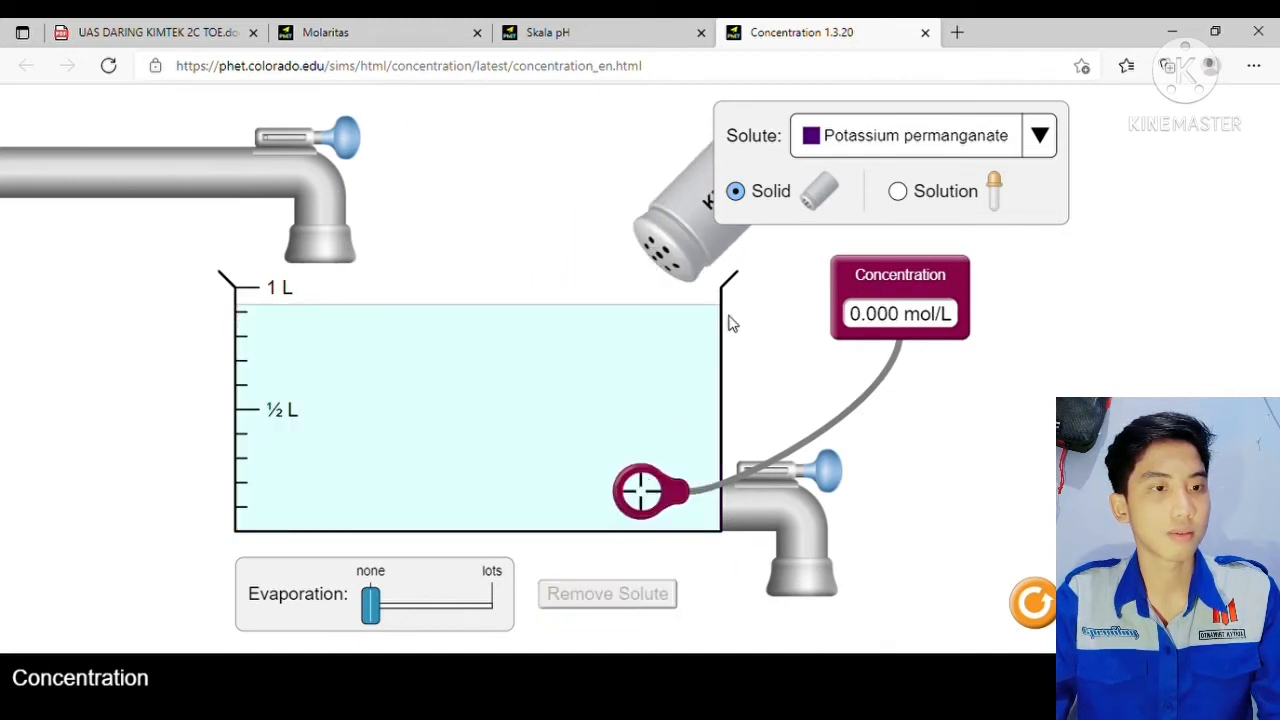
click(1045, 600)
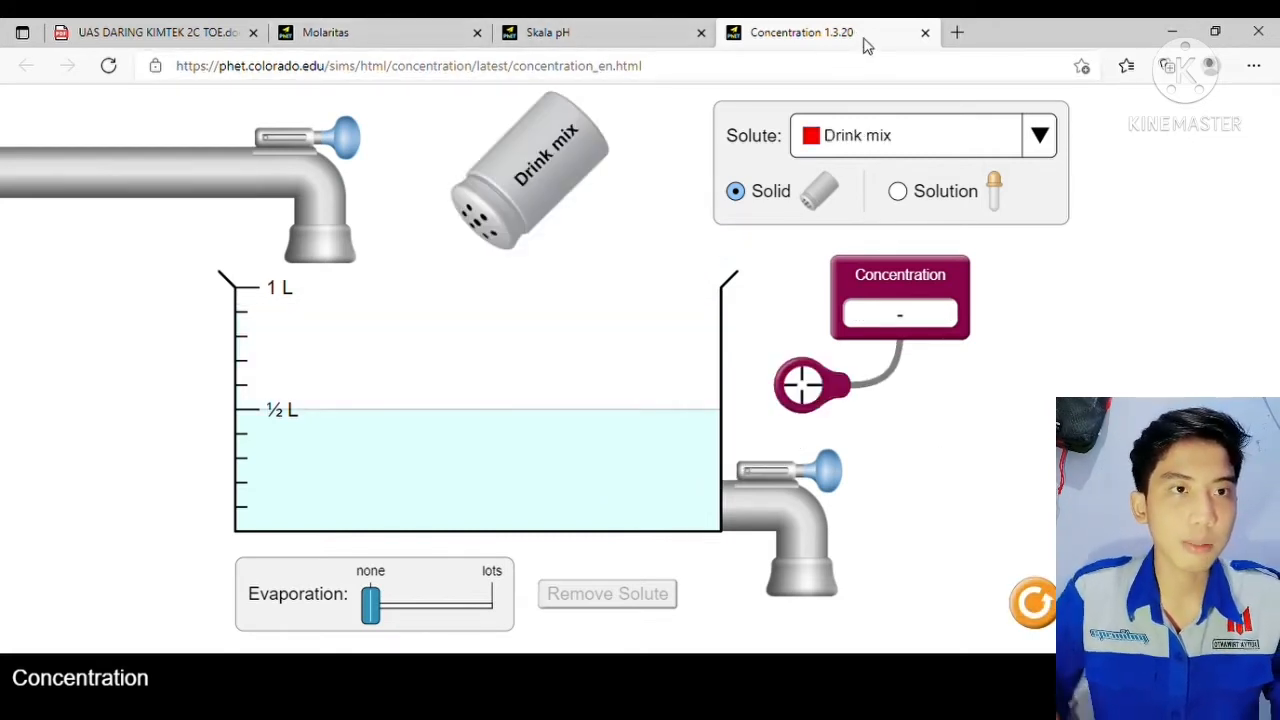
Step: Fill the tank with water to 1 L and reset the simulation
click(900, 148)
click(886, 190)
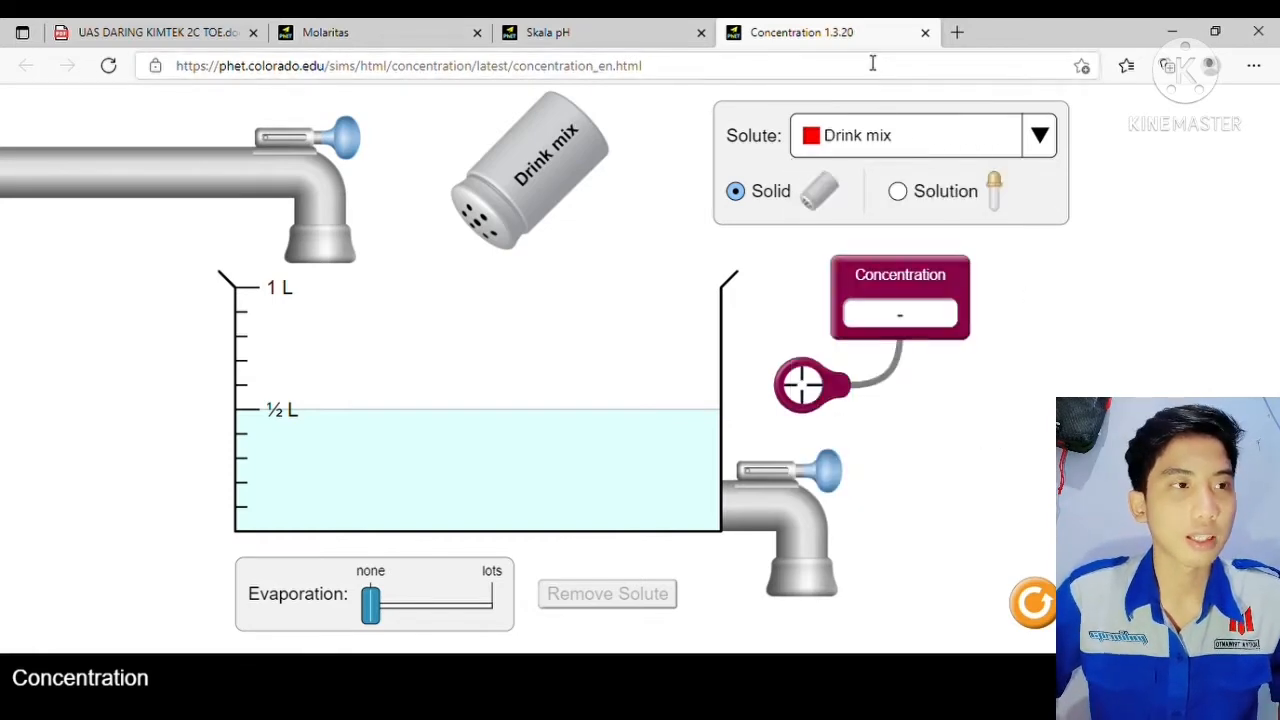
click(907, 148)
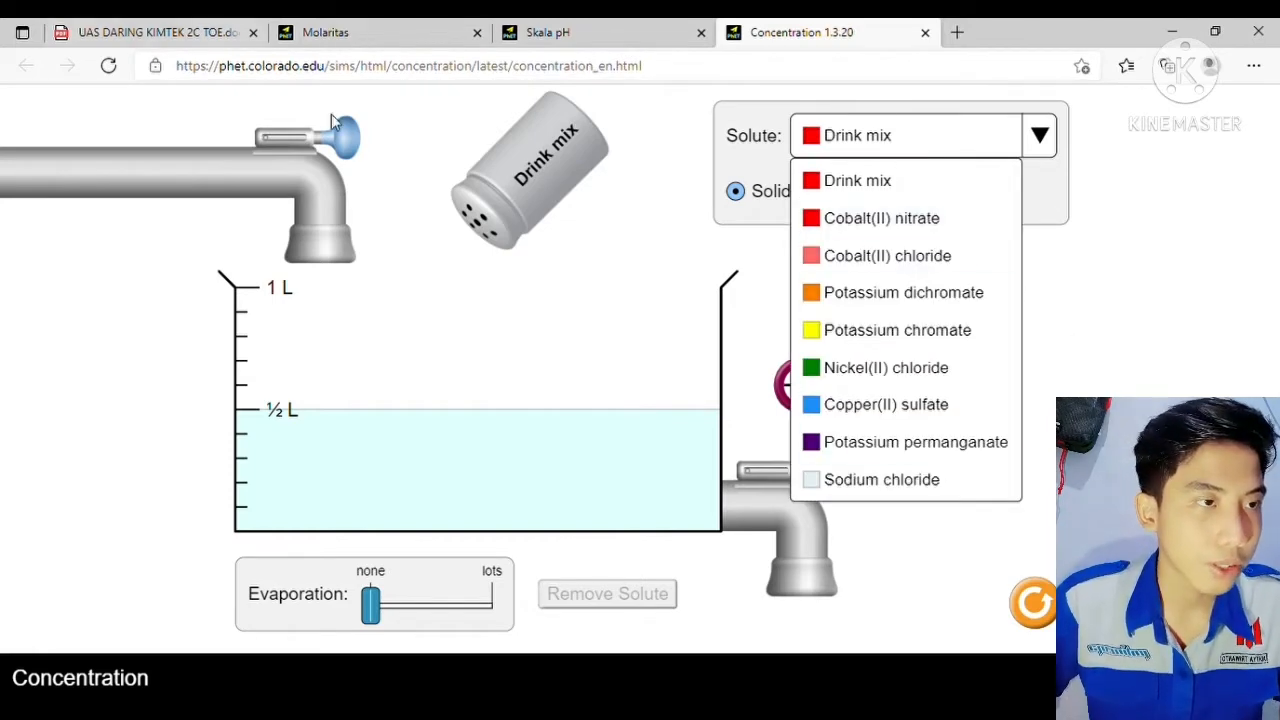
drag(360, 150, 385, 132)
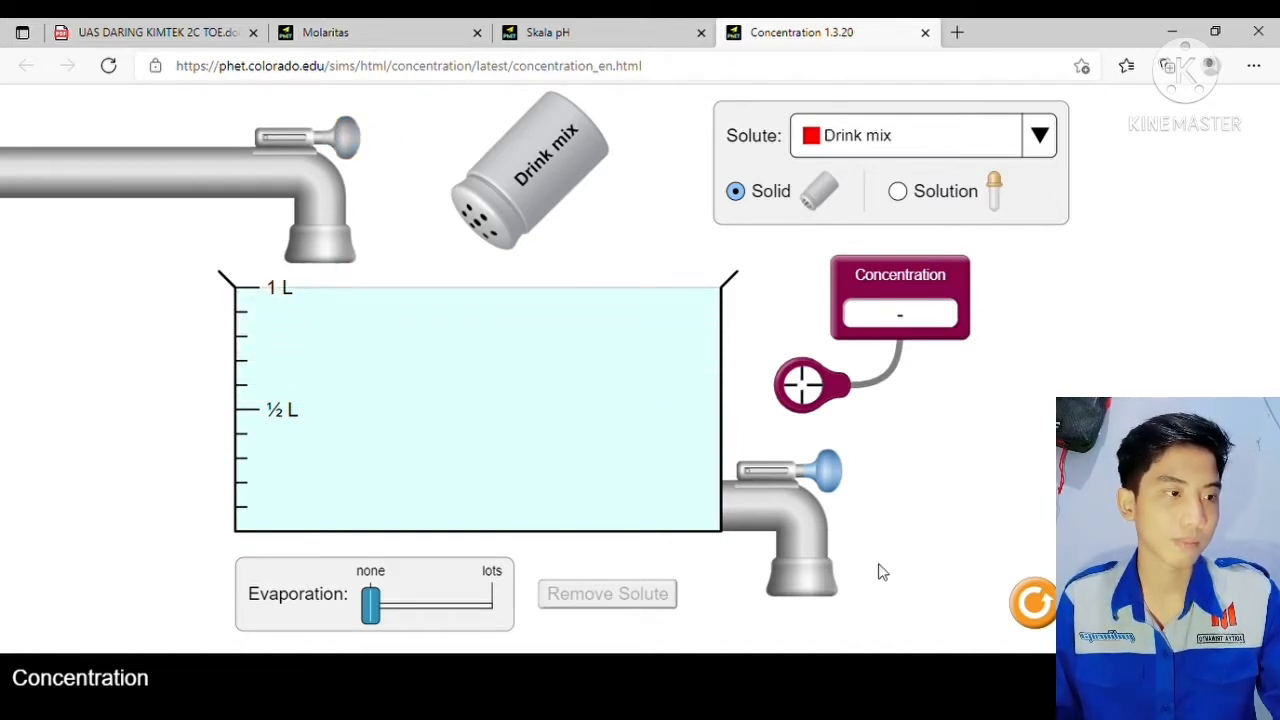
click(1038, 603)
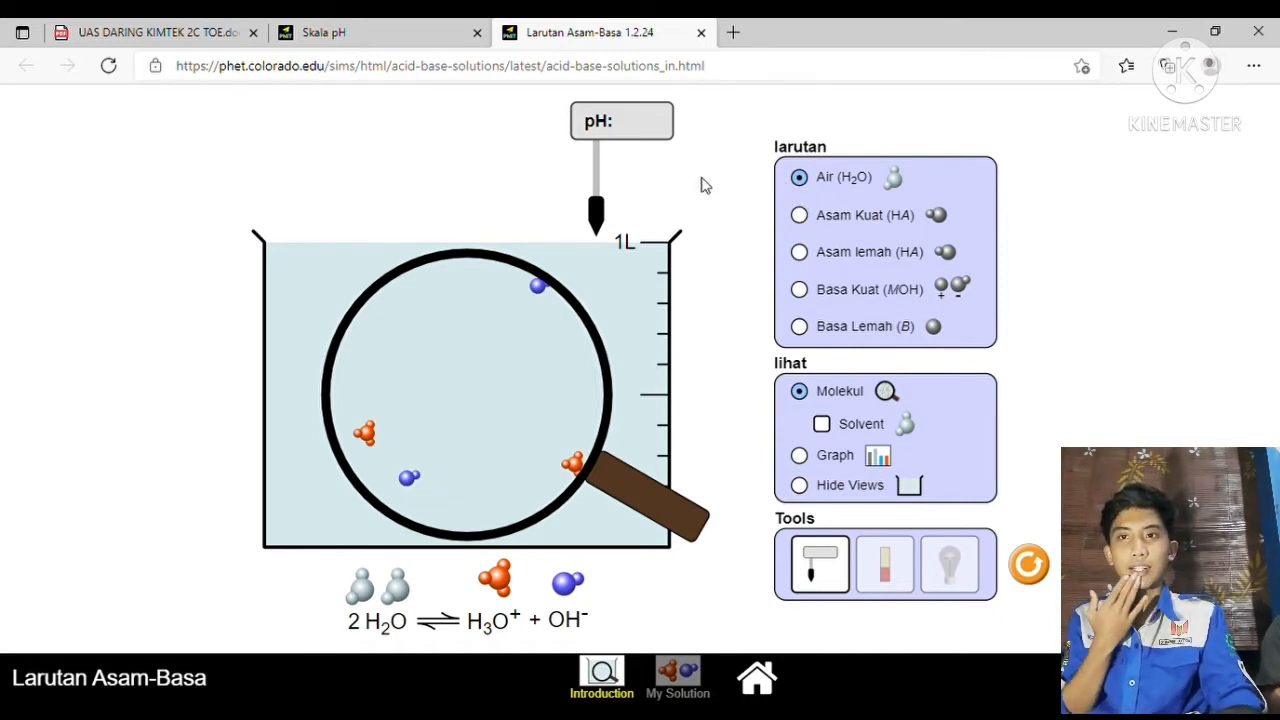
Step: Measure the water's pH in the acid-base simulation, and compare its graph, hidden and molecule views
drag(596, 214, 598, 258)
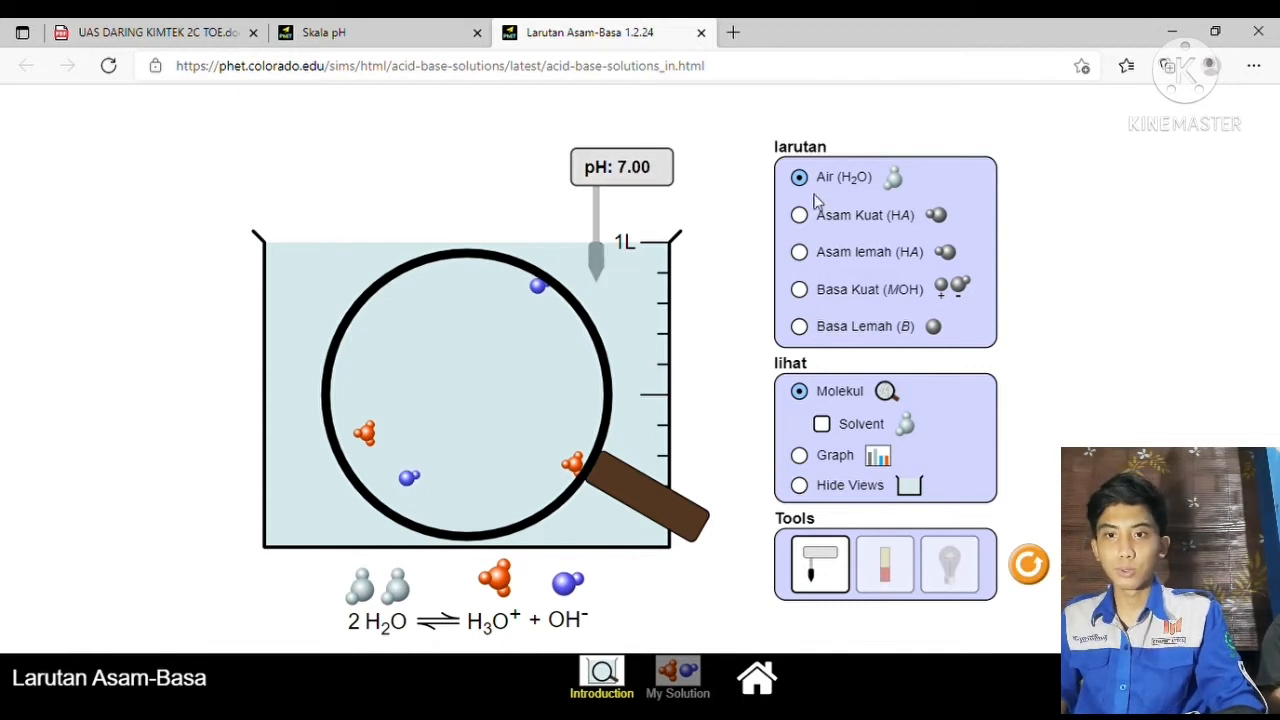
click(800, 456)
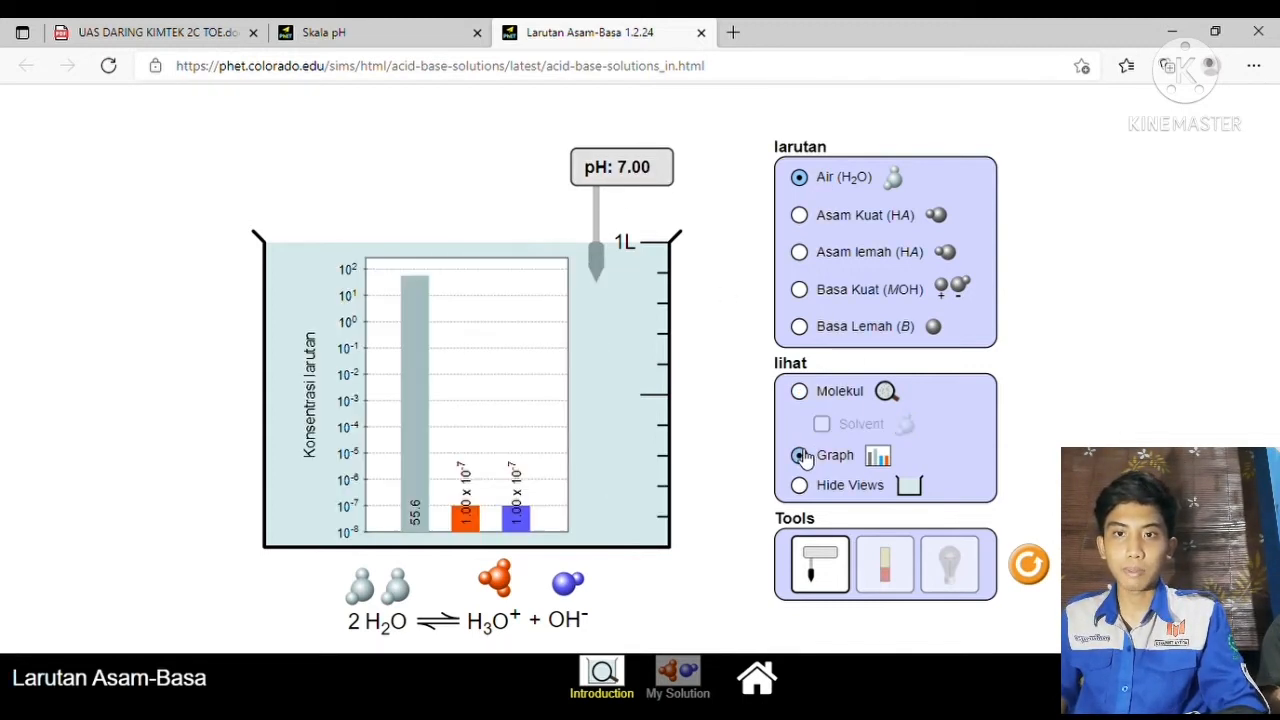
click(799, 392)
click(800, 485)
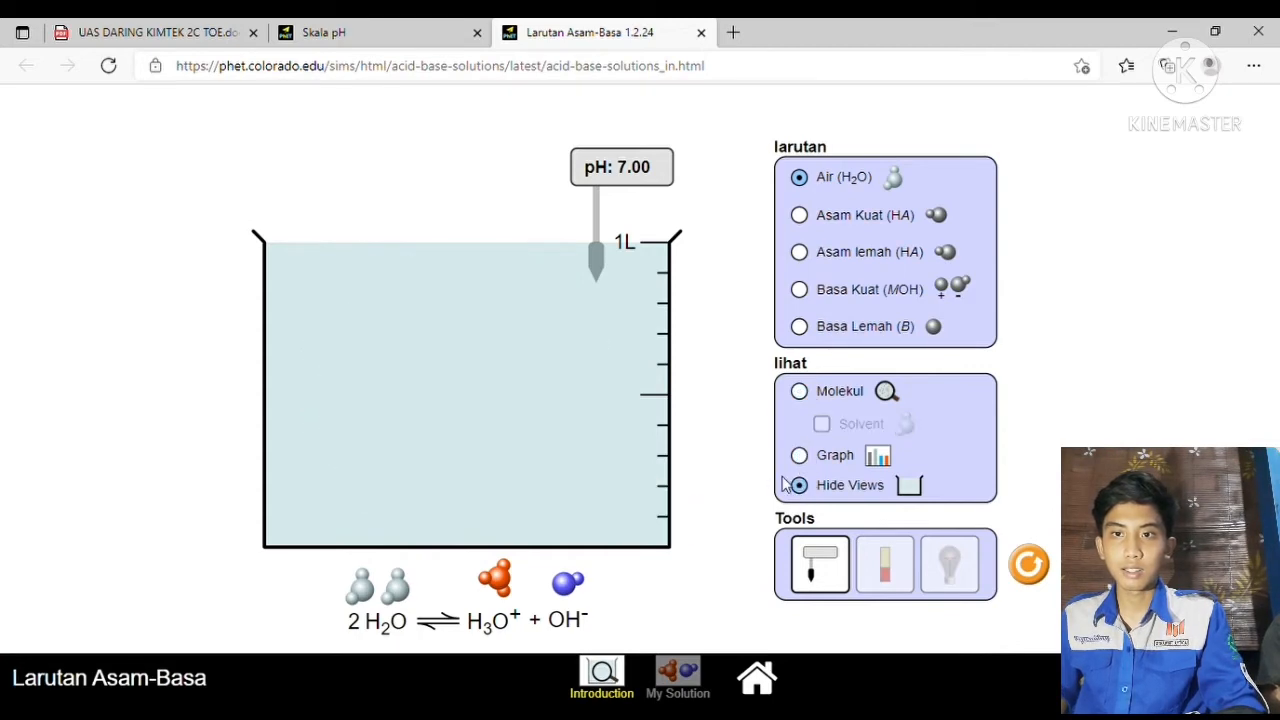
click(800, 393)
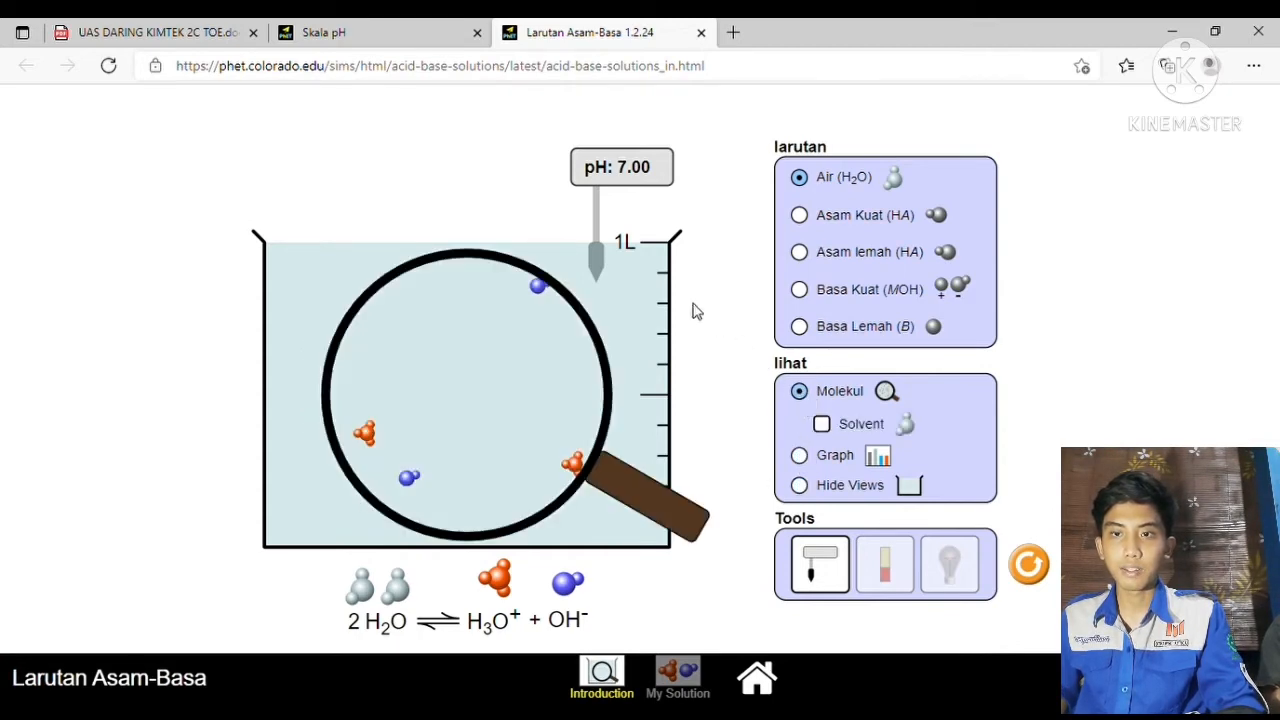
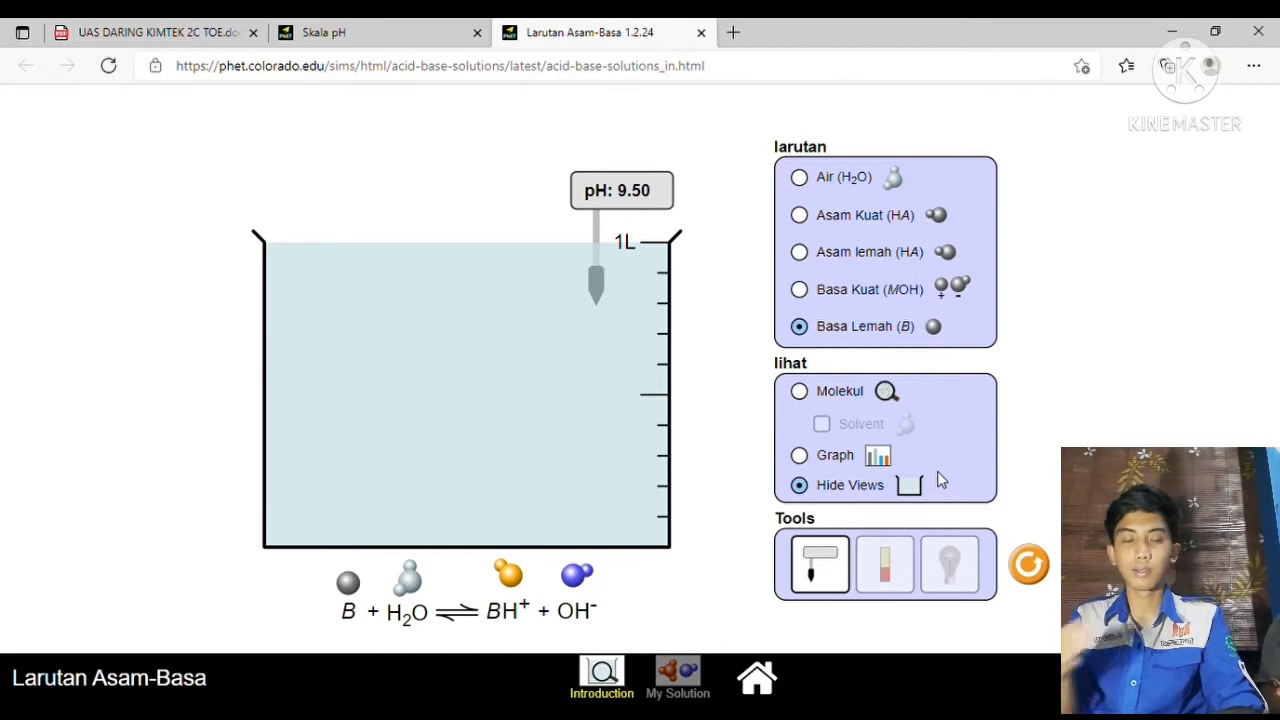
Step: Compare the pH of the strong acid, weak acid, strong base and weak base solutions with the views hidden
click(806, 190)
click(800, 215)
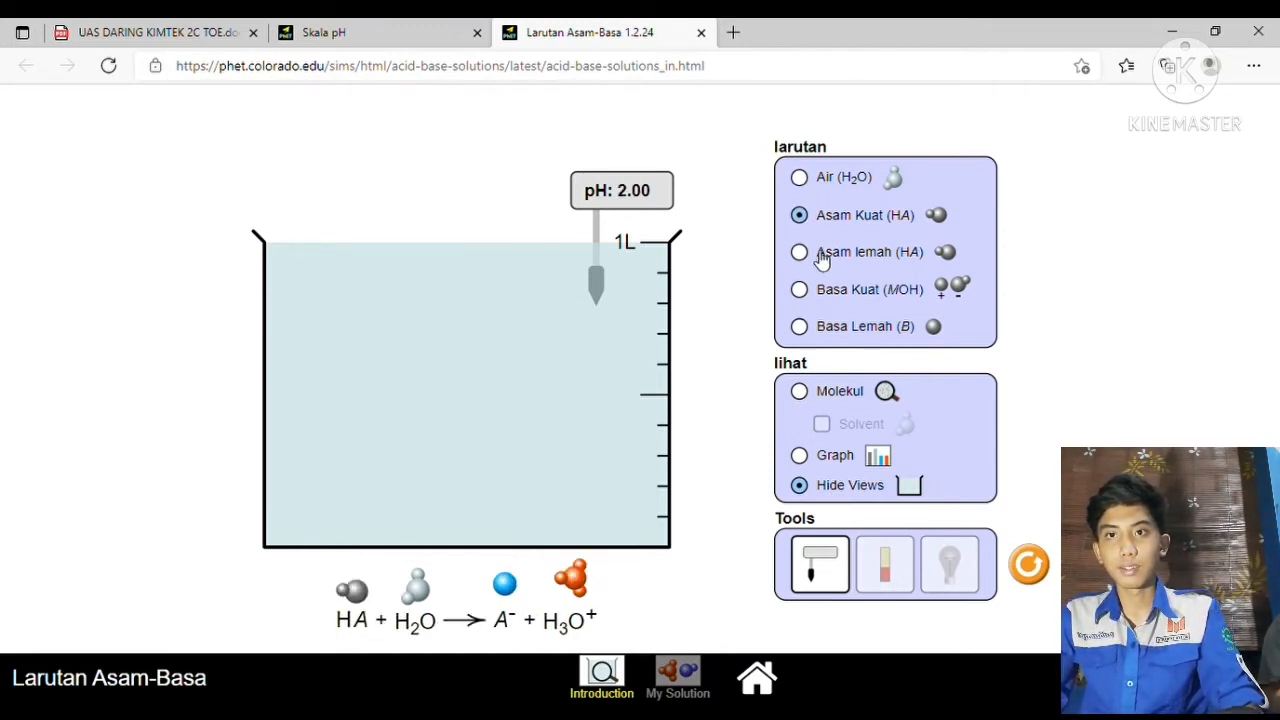
click(820, 252)
click(820, 289)
click(810, 326)
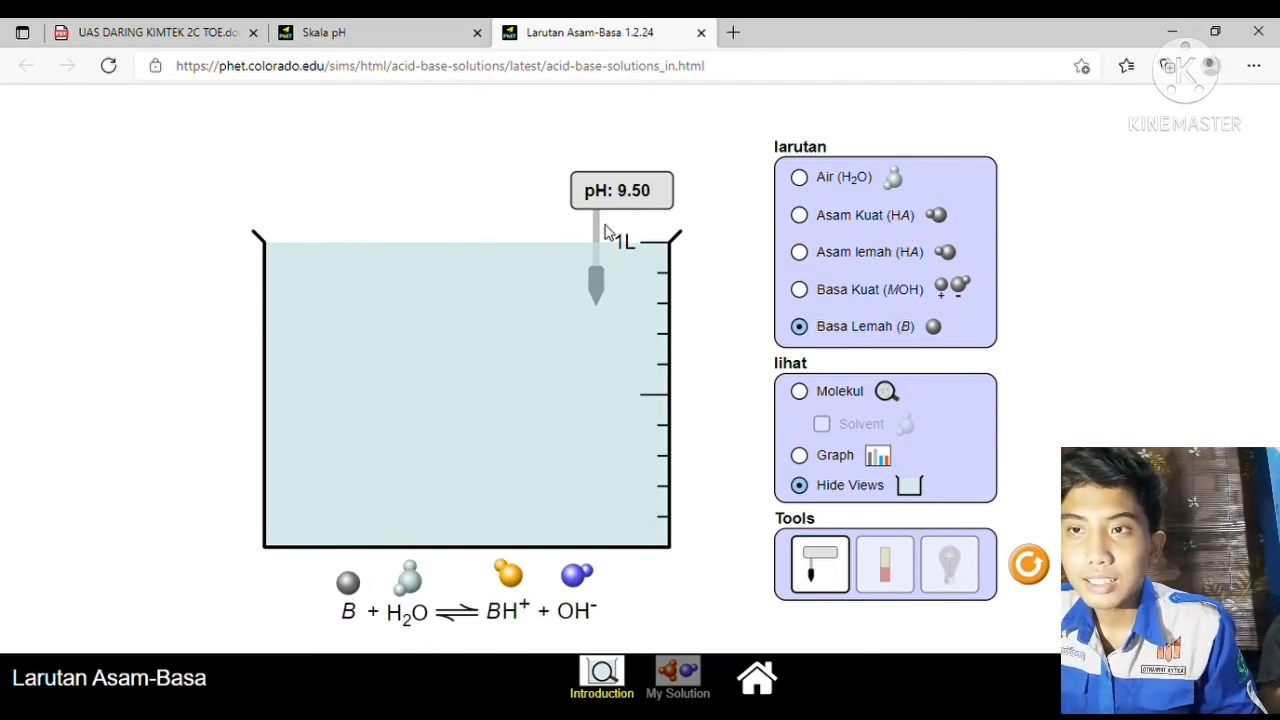
Step: Lift the pH meter out of the weak base solution and dip it back in
drag(604, 230, 670, 175)
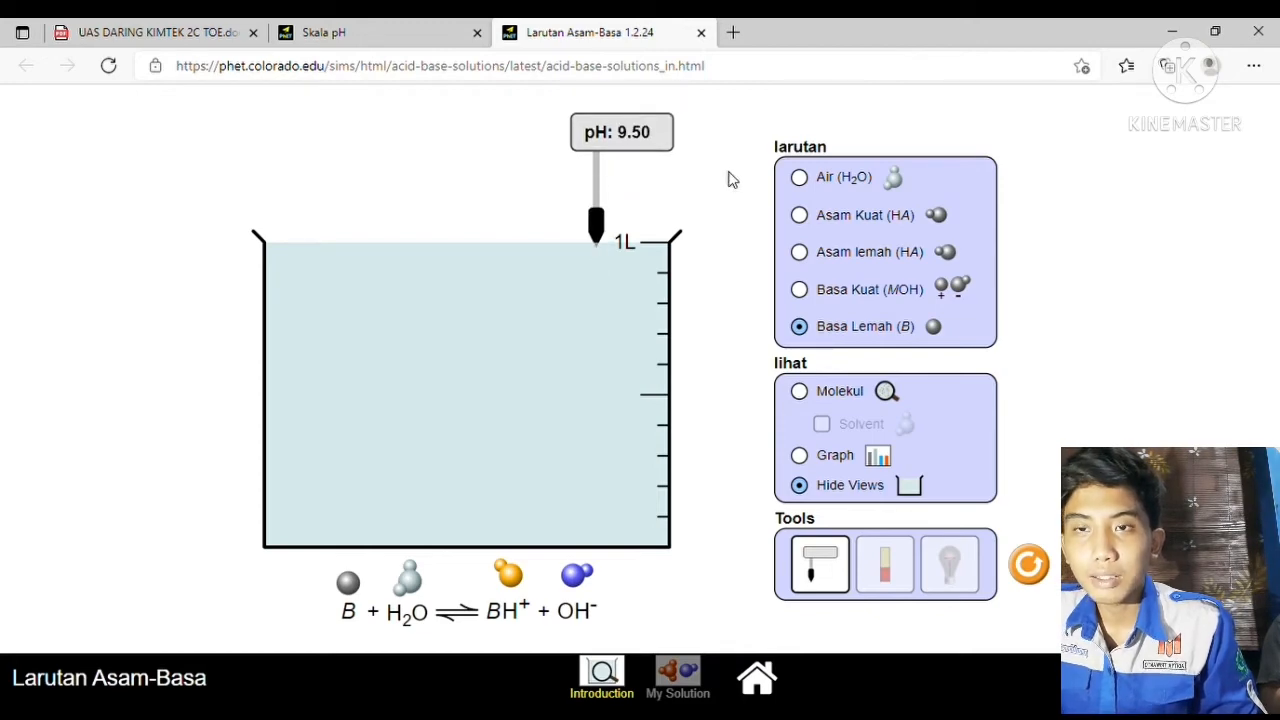
drag(606, 230, 624, 306)
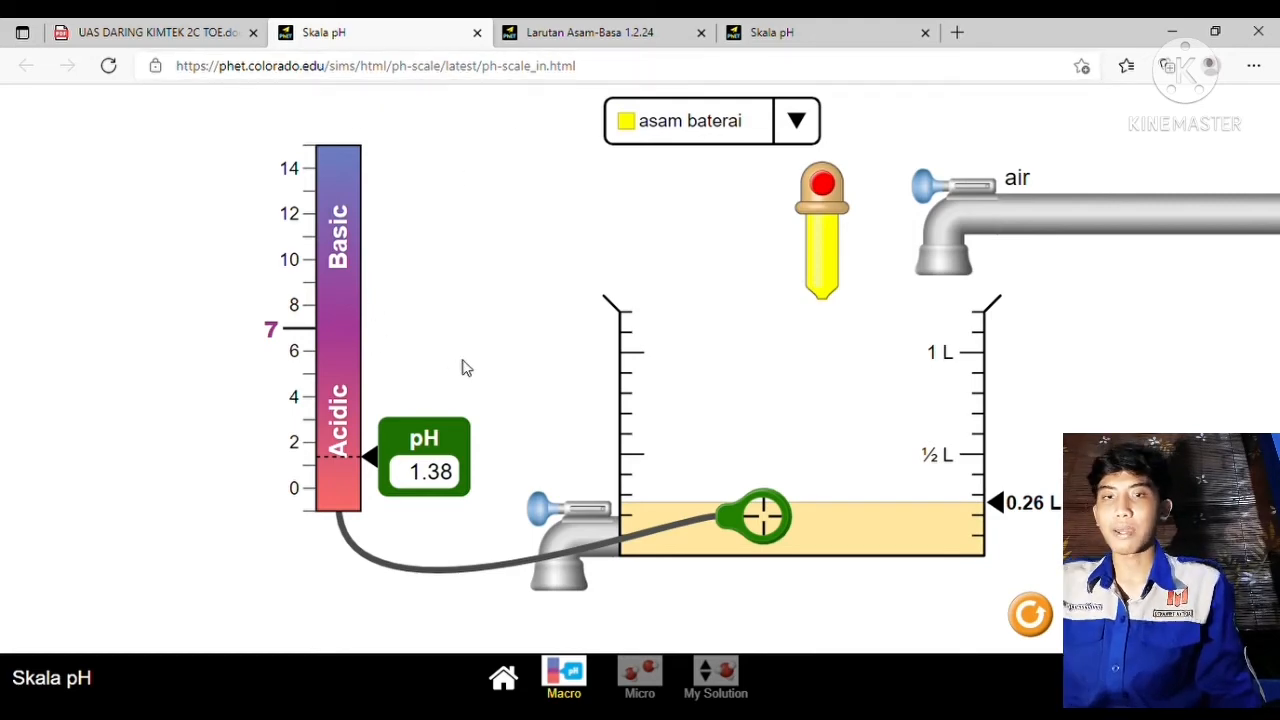
Step: Choose air cucian as the liquid in the Skala pH simulation, and reset the simulation
click(797, 120)
click(797, 120)
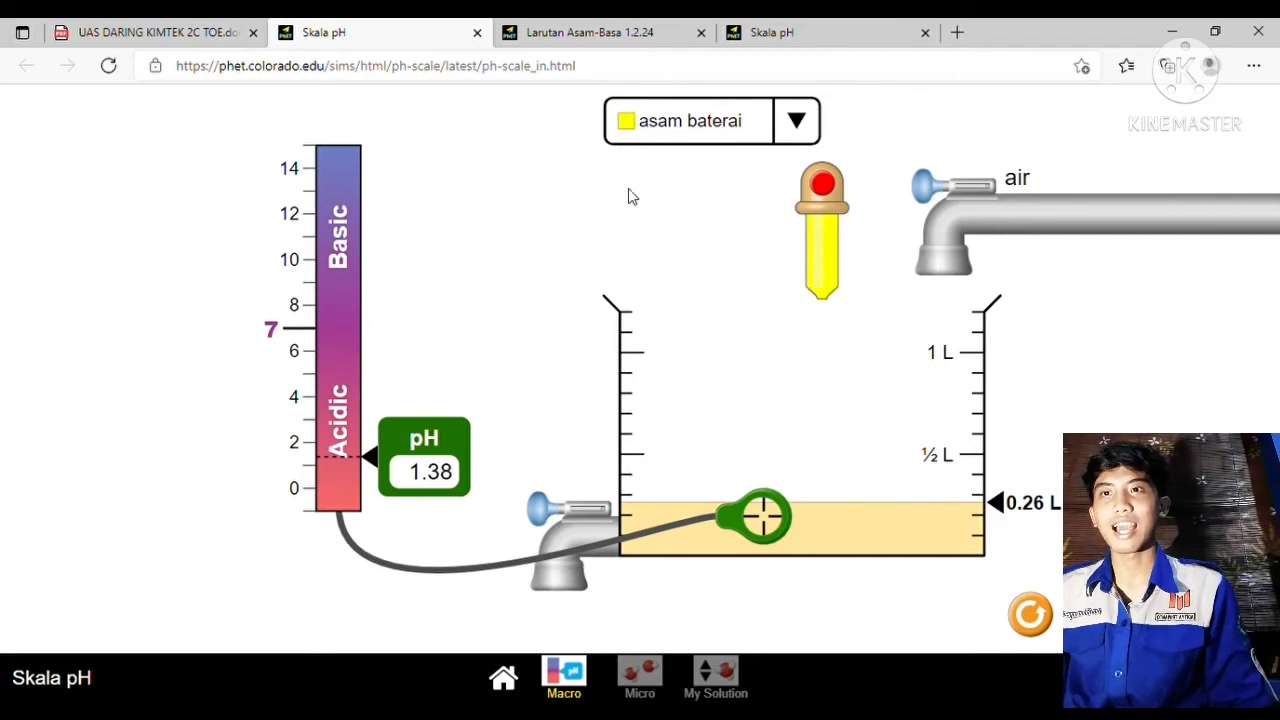
click(796, 122)
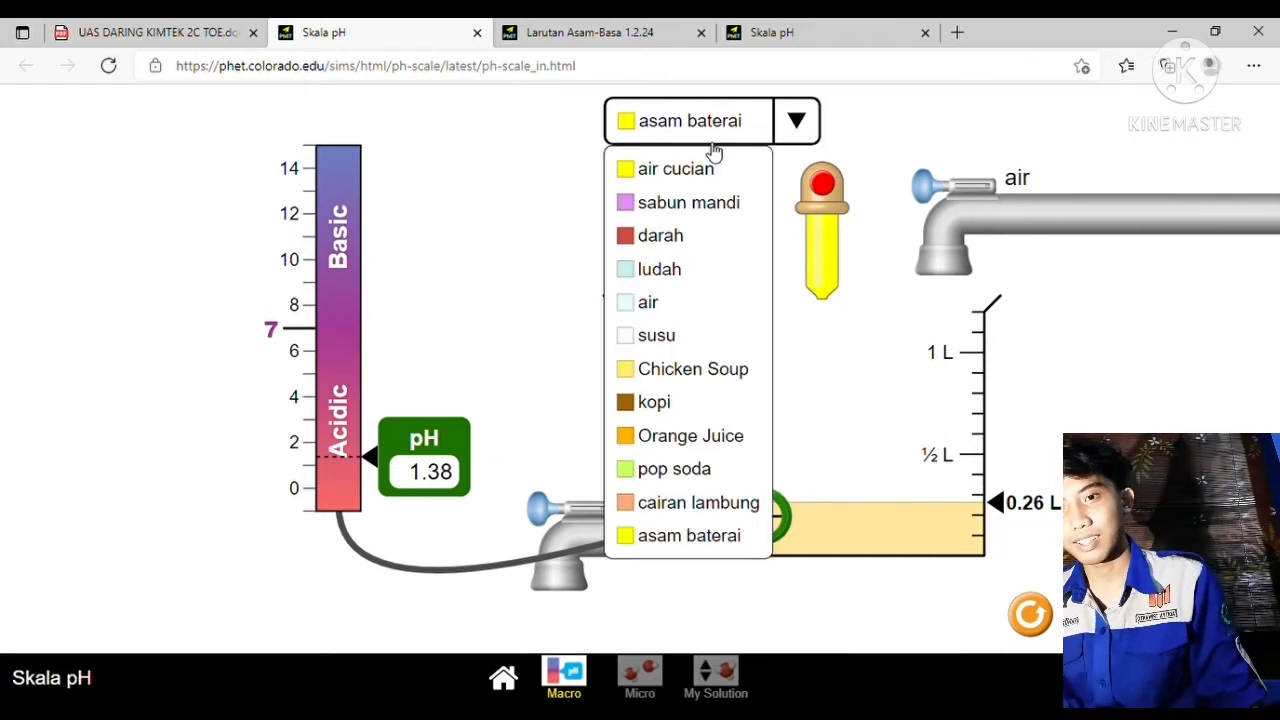
click(666, 169)
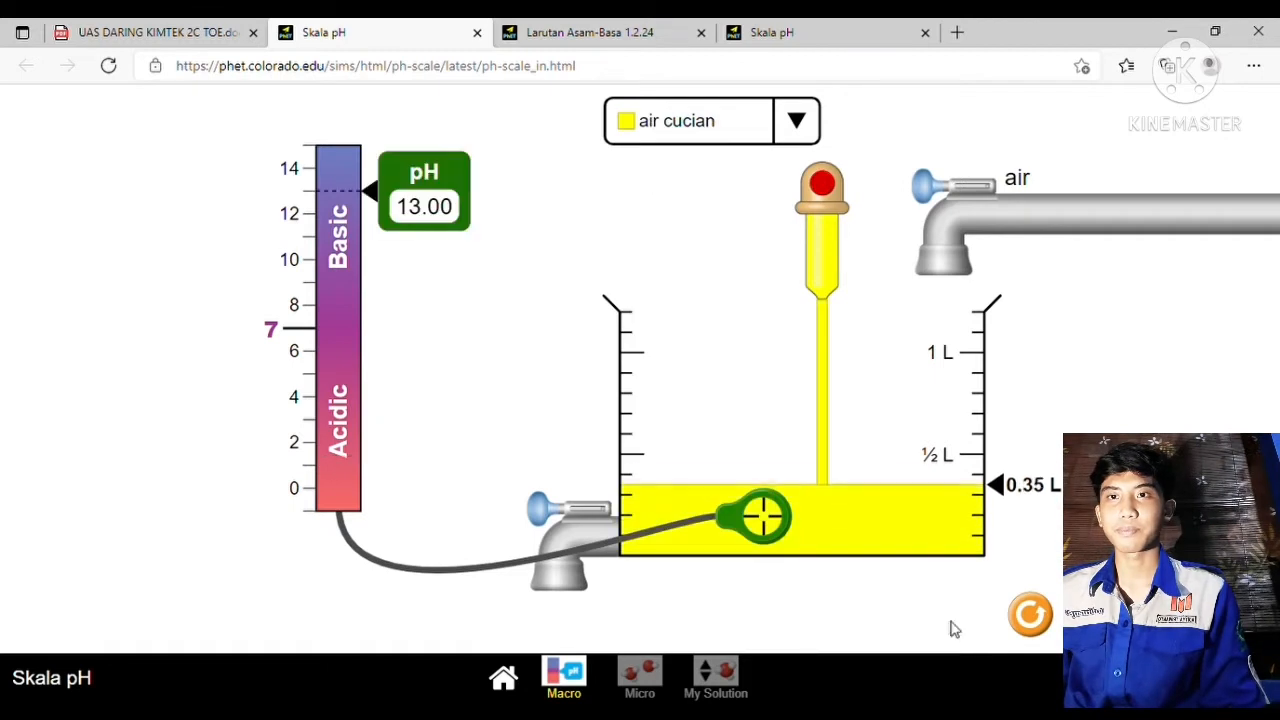
click(1029, 614)
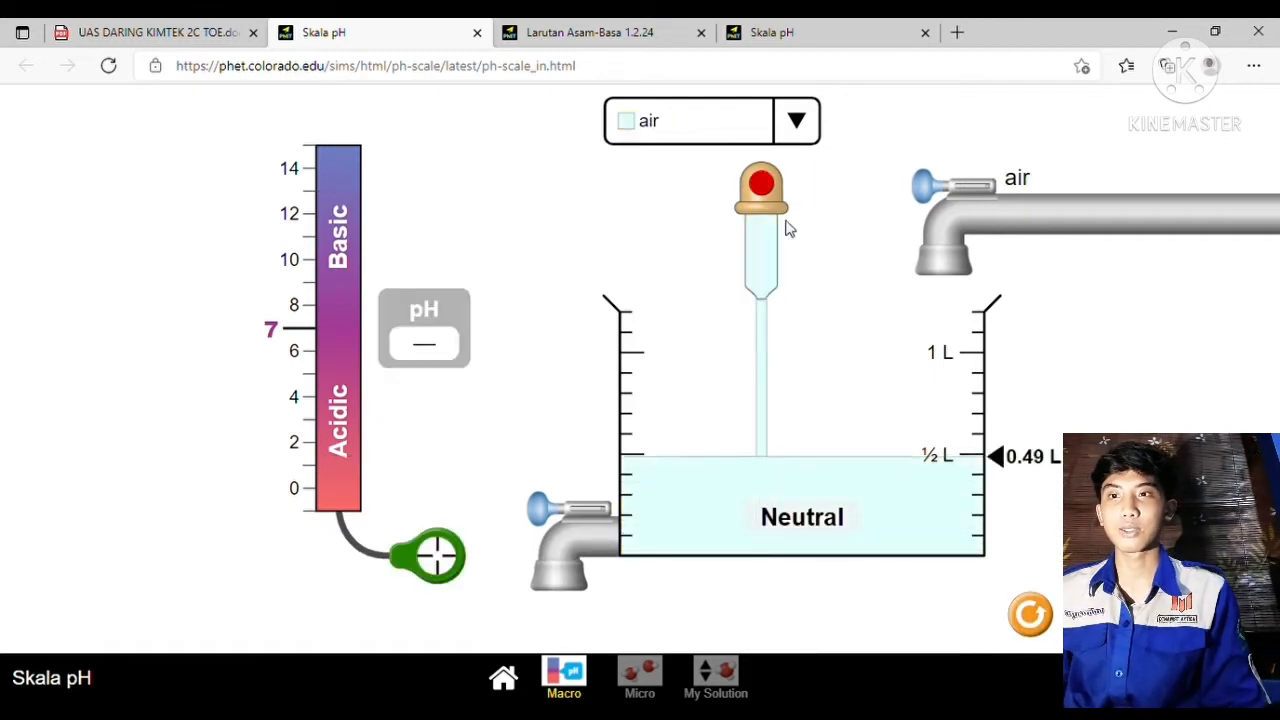
Step: Fill the container with air cucian and place the pH probe in it to measure its pH
click(783, 135)
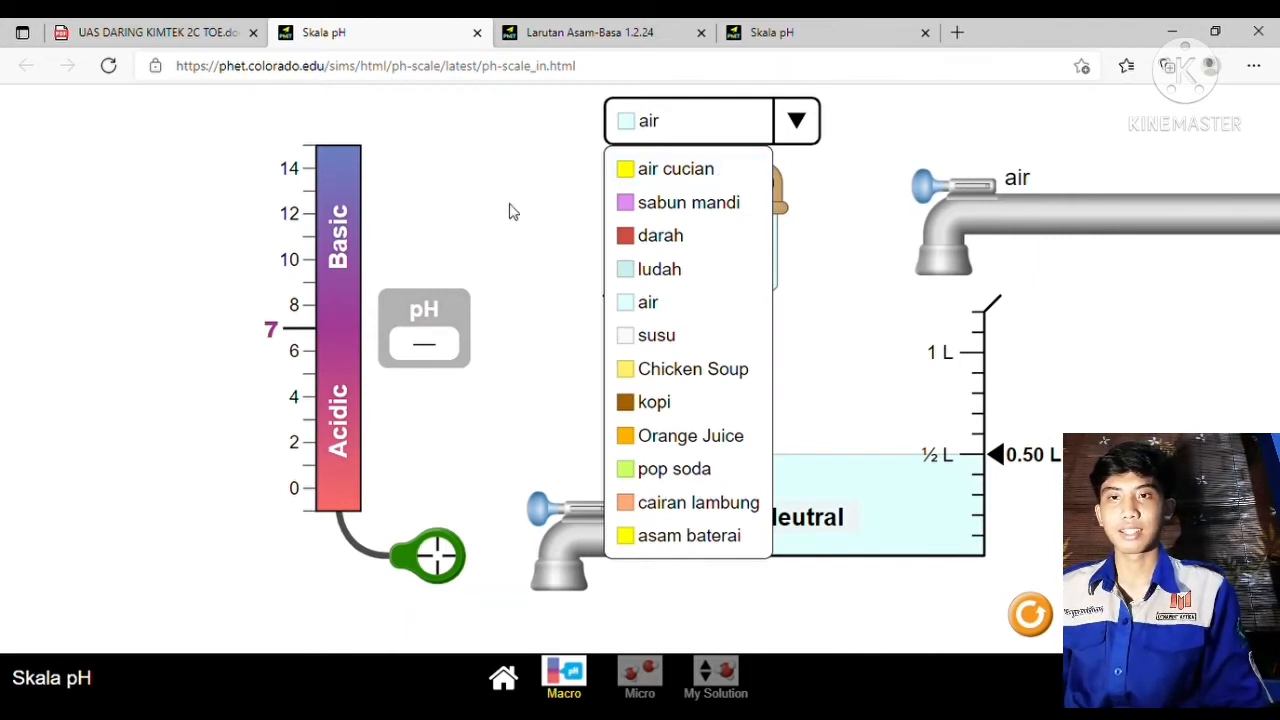
click(640, 172)
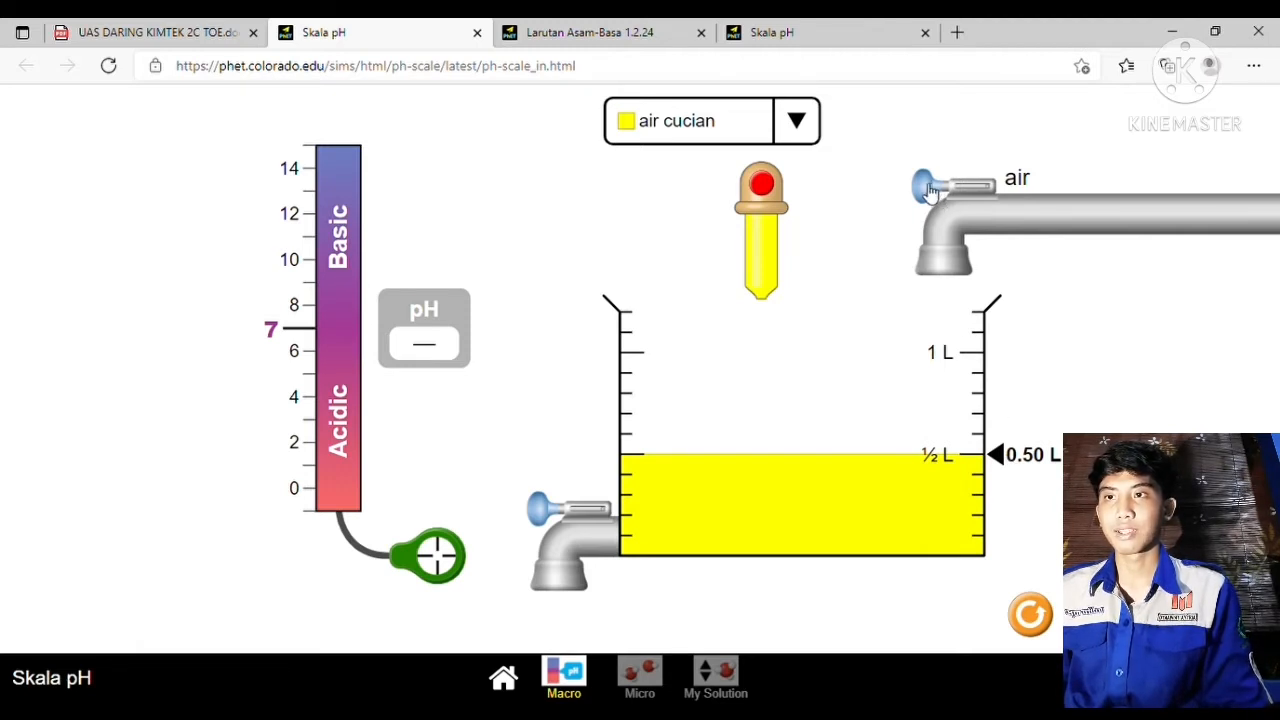
drag(436, 553, 674, 516)
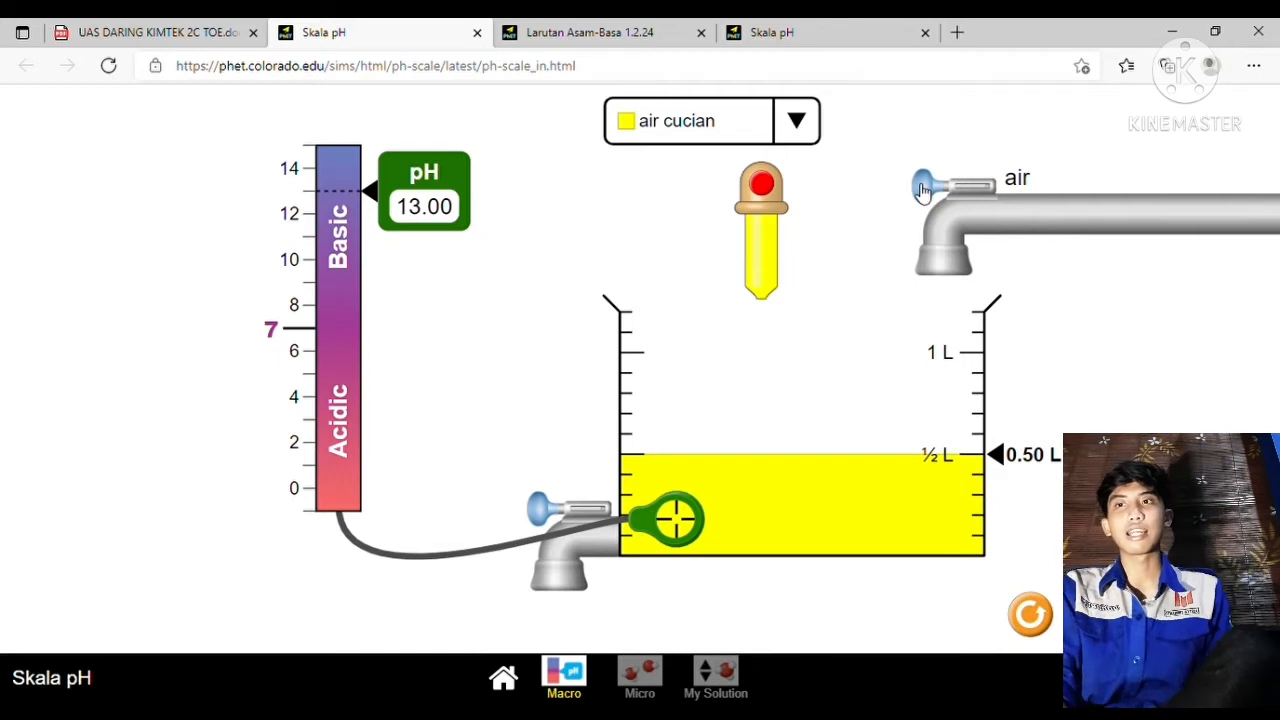
Step: Dilute the air cucian with water up to 1.20 L, and drain the container completely
drag(922, 190, 884, 198)
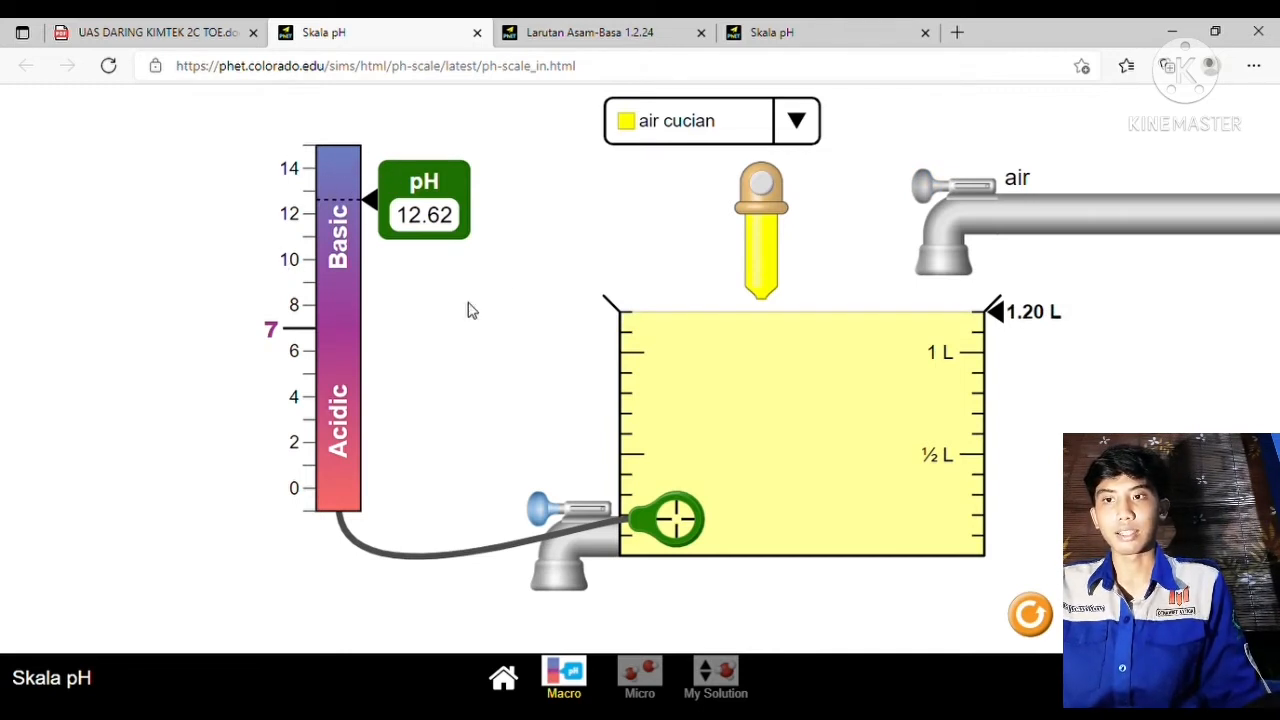
mouse_move(760, 222)
mouse_down()
mouse_move(748, 222)
mouse_move(767, 220)
mouse_up()
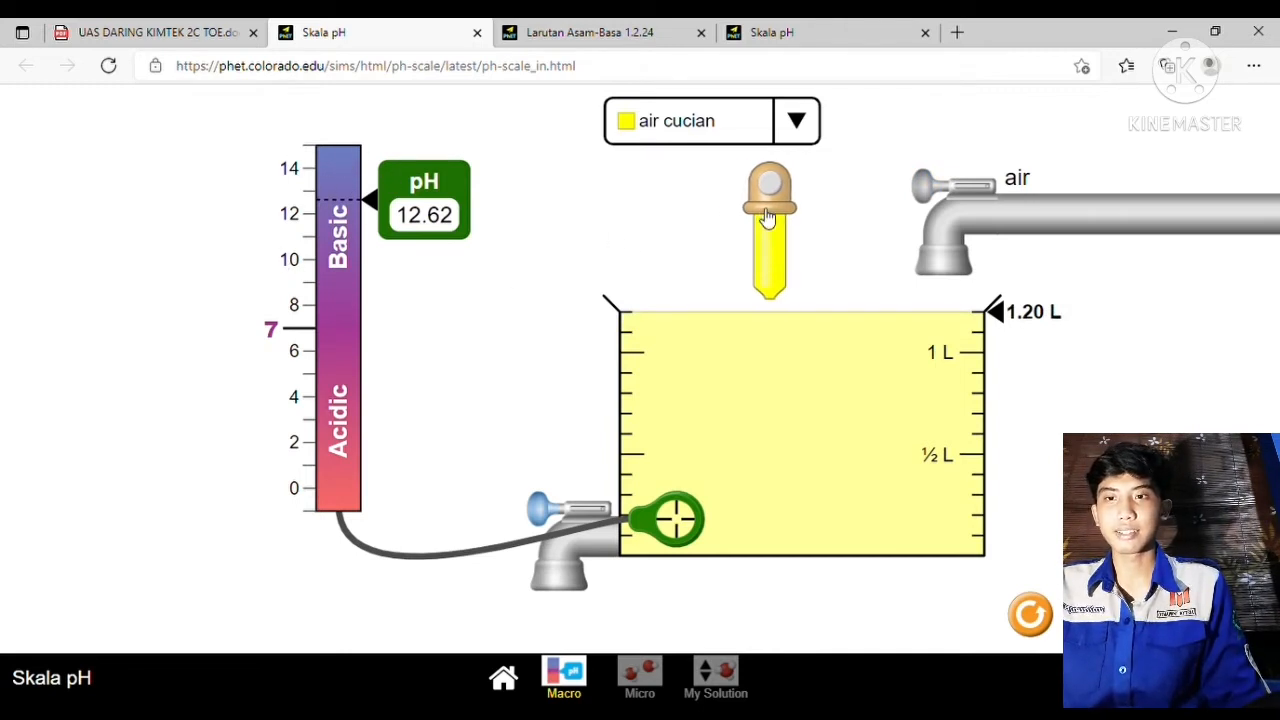
drag(555, 497, 497, 512)
Step: Fill the container with asam baterai, and dilute it with water to about 1.02 L while measuring the pH
click(812, 121)
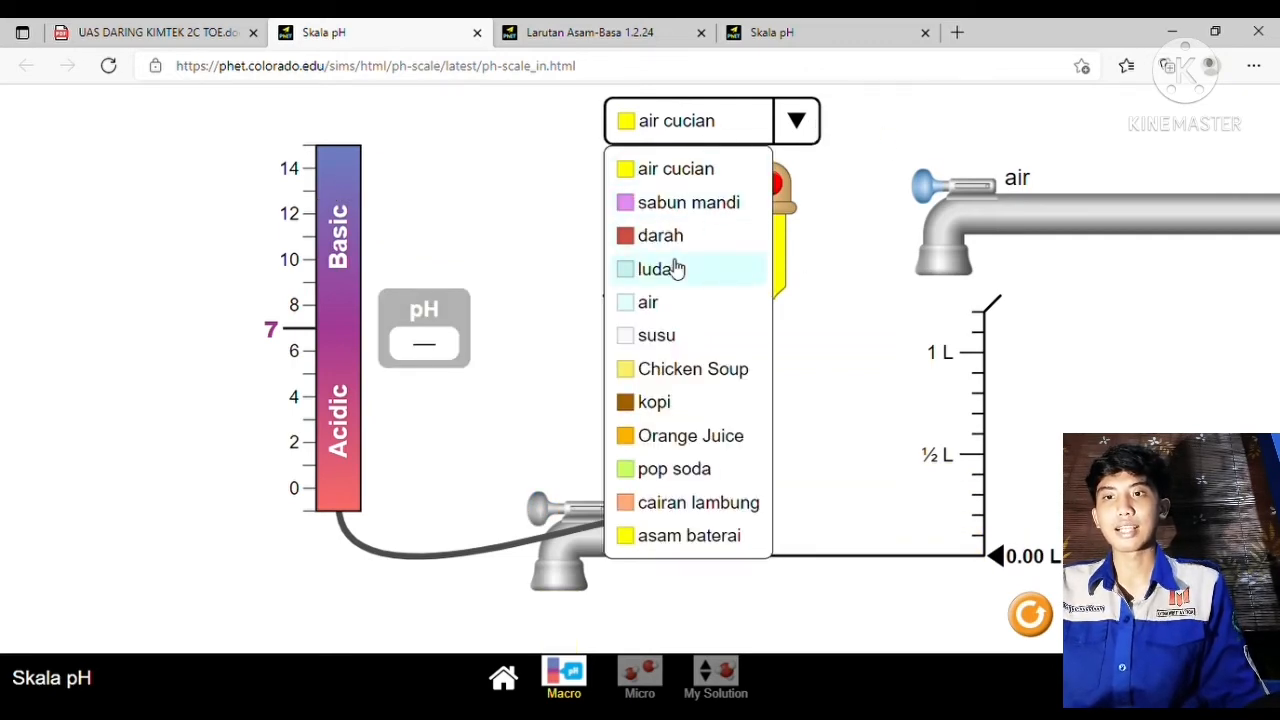
click(714, 541)
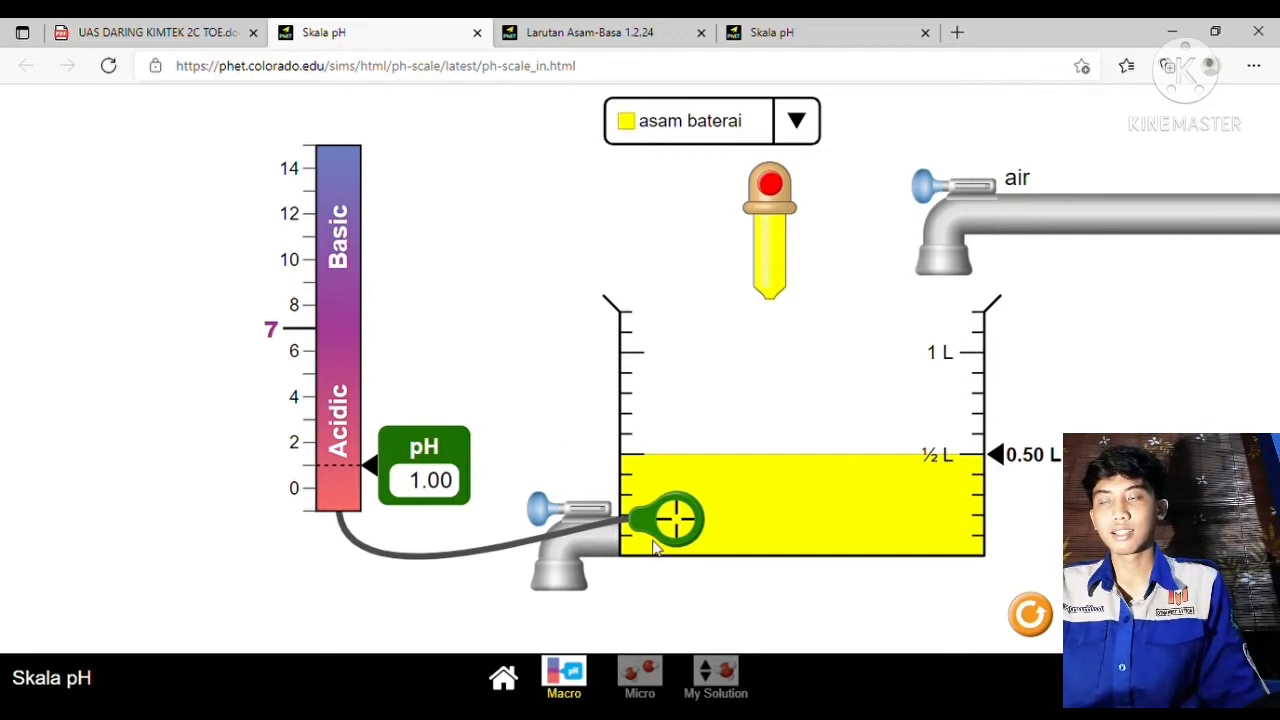
drag(655, 548, 680, 545)
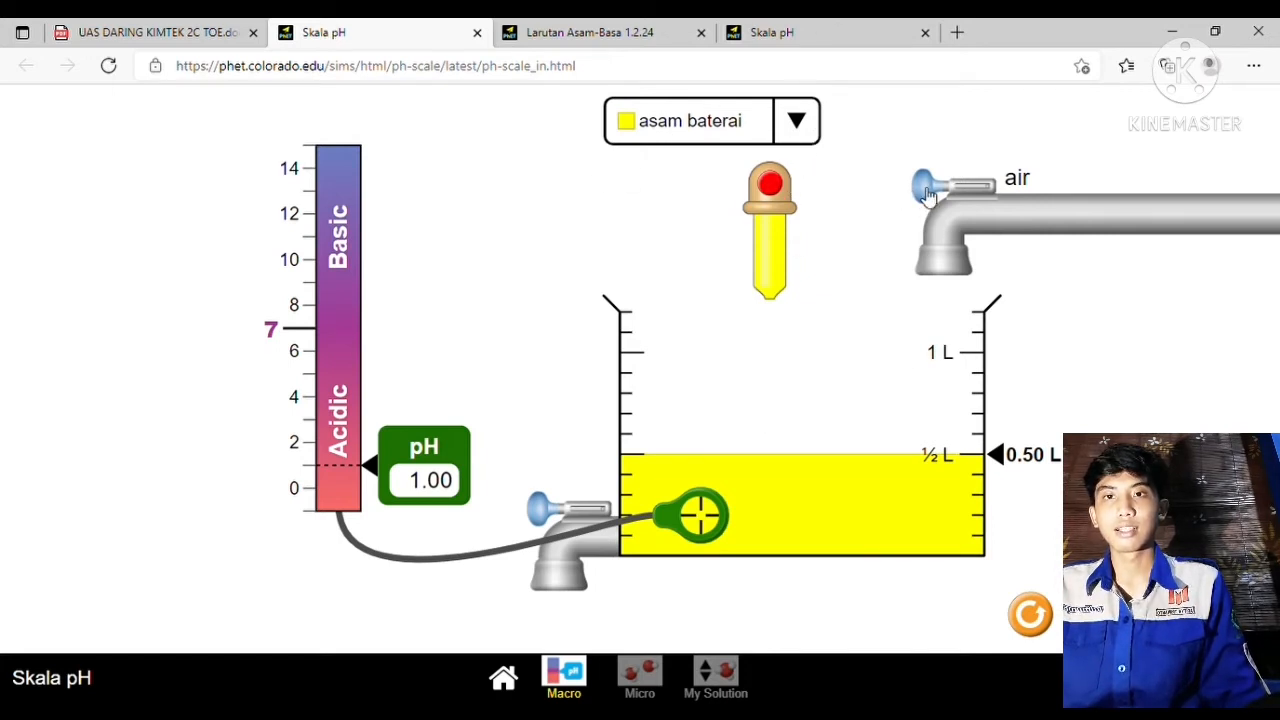
drag(921, 186, 686, 197)
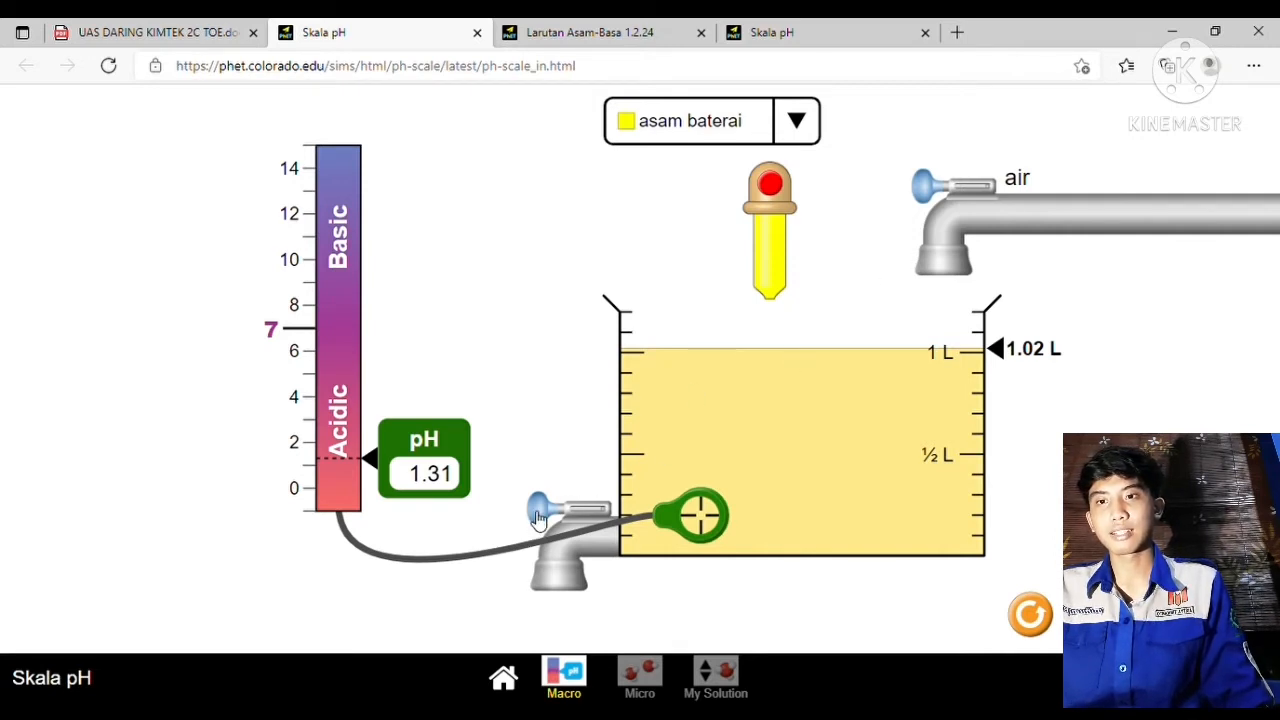
Step: Drain all the diluted asam baterai from the container
mouse_move(538, 513)
mouse_down()
mouse_move(457, 523)
mouse_move(518, 500)
mouse_up()
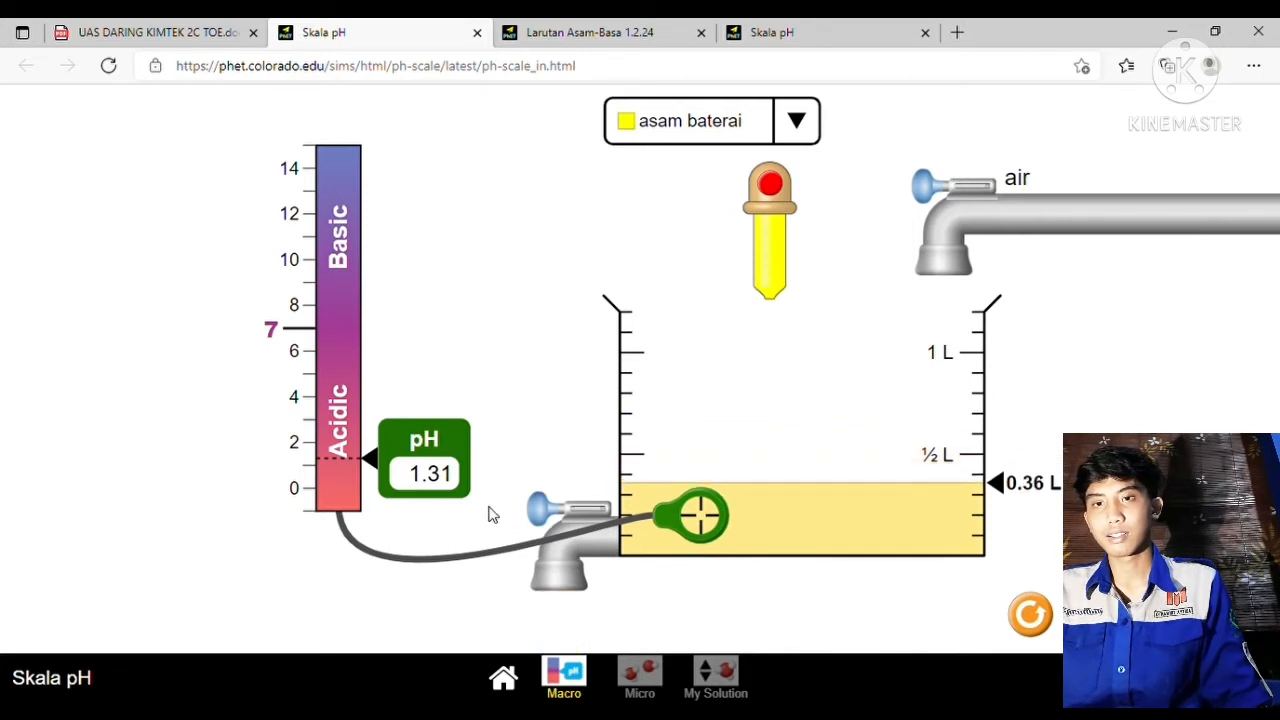
click(535, 507)
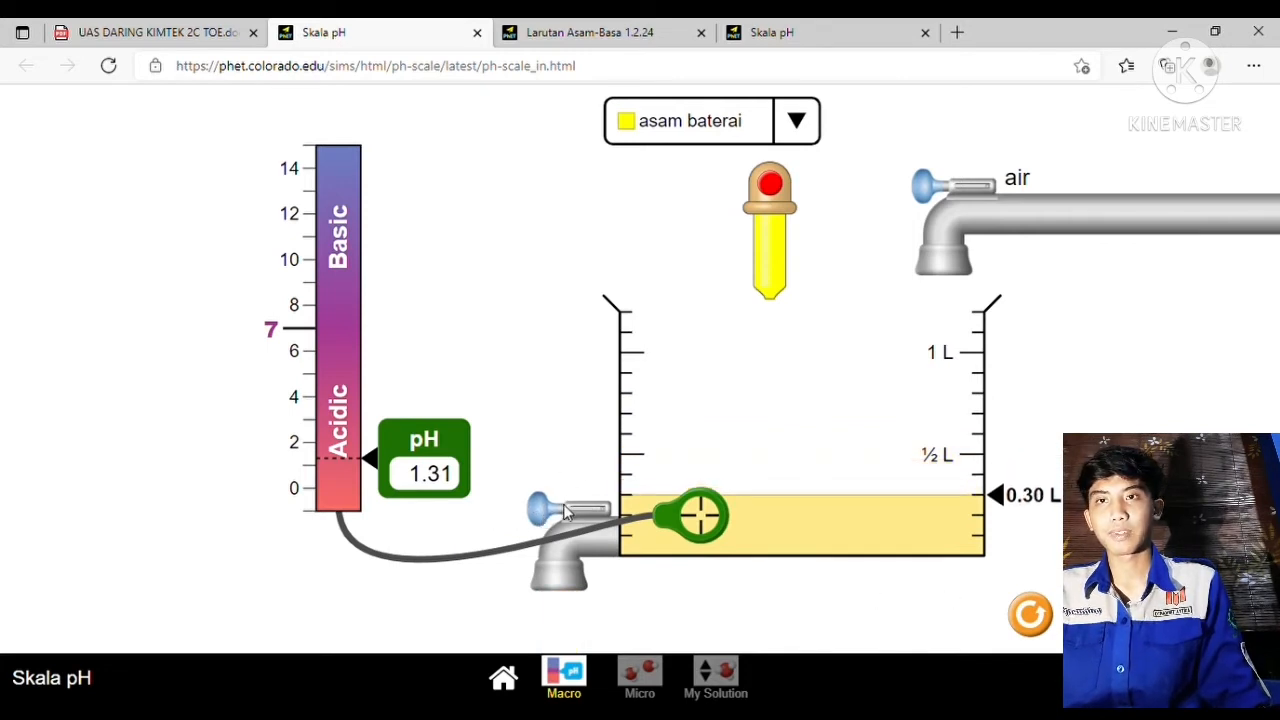
drag(565, 512, 538, 514)
Step: Fill the container with ludah, and dilute it with water up to 1.20 L while measuring the pH
click(776, 126)
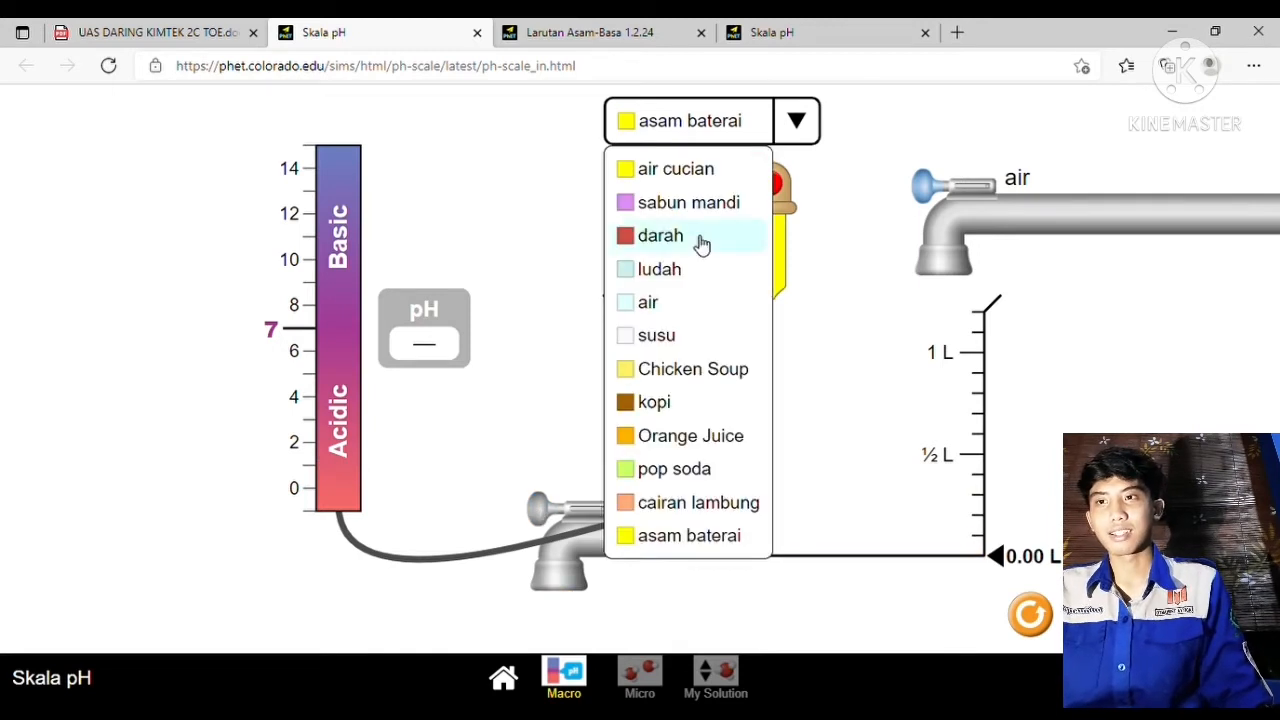
click(679, 270)
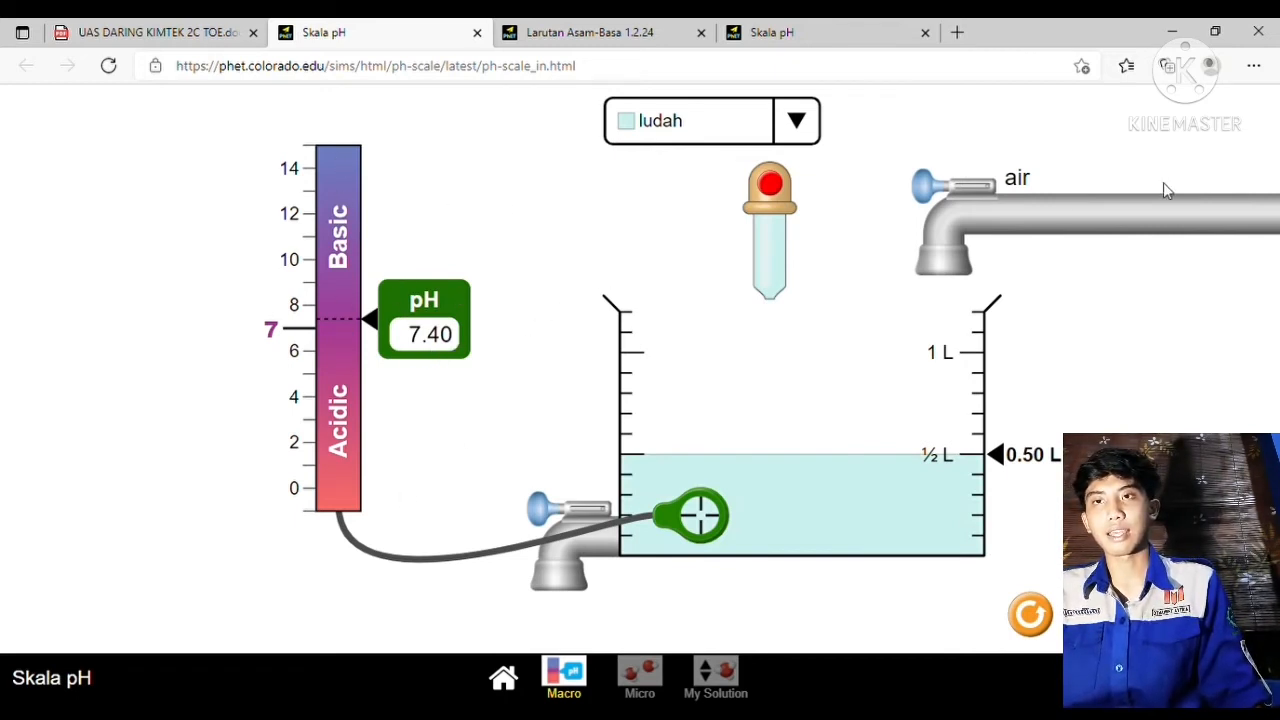
click(932, 190)
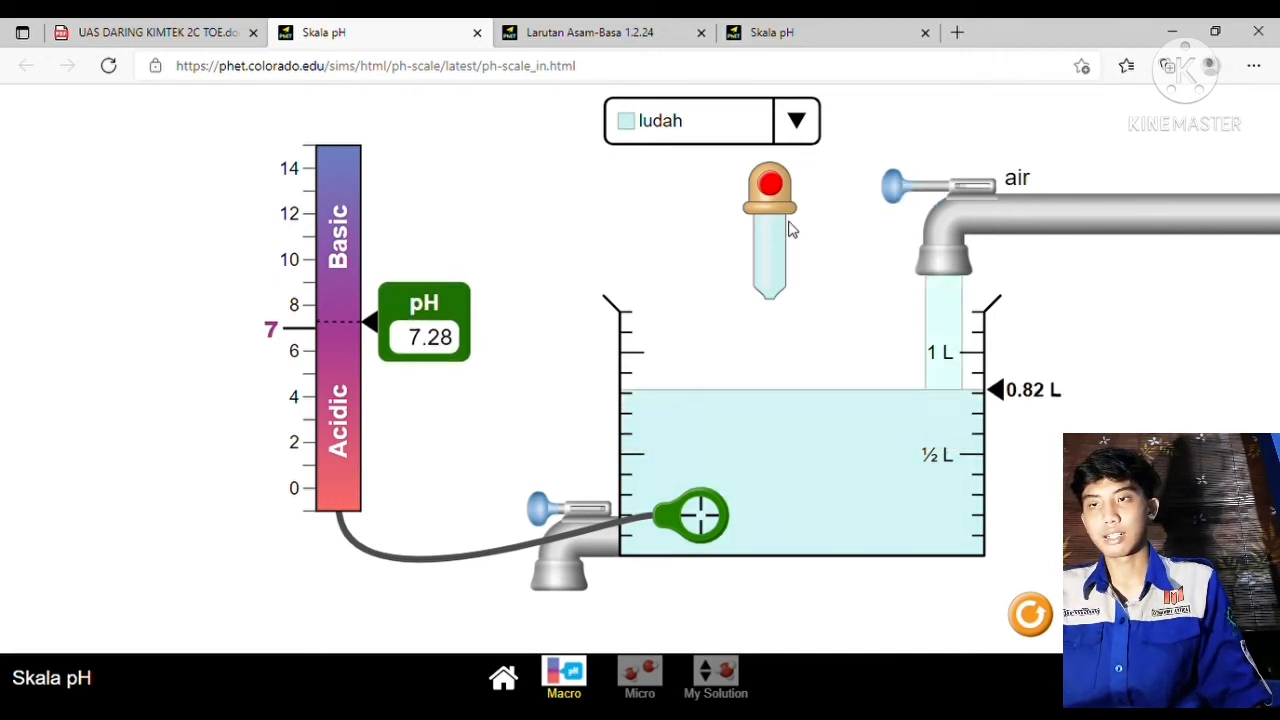
click(930, 190)
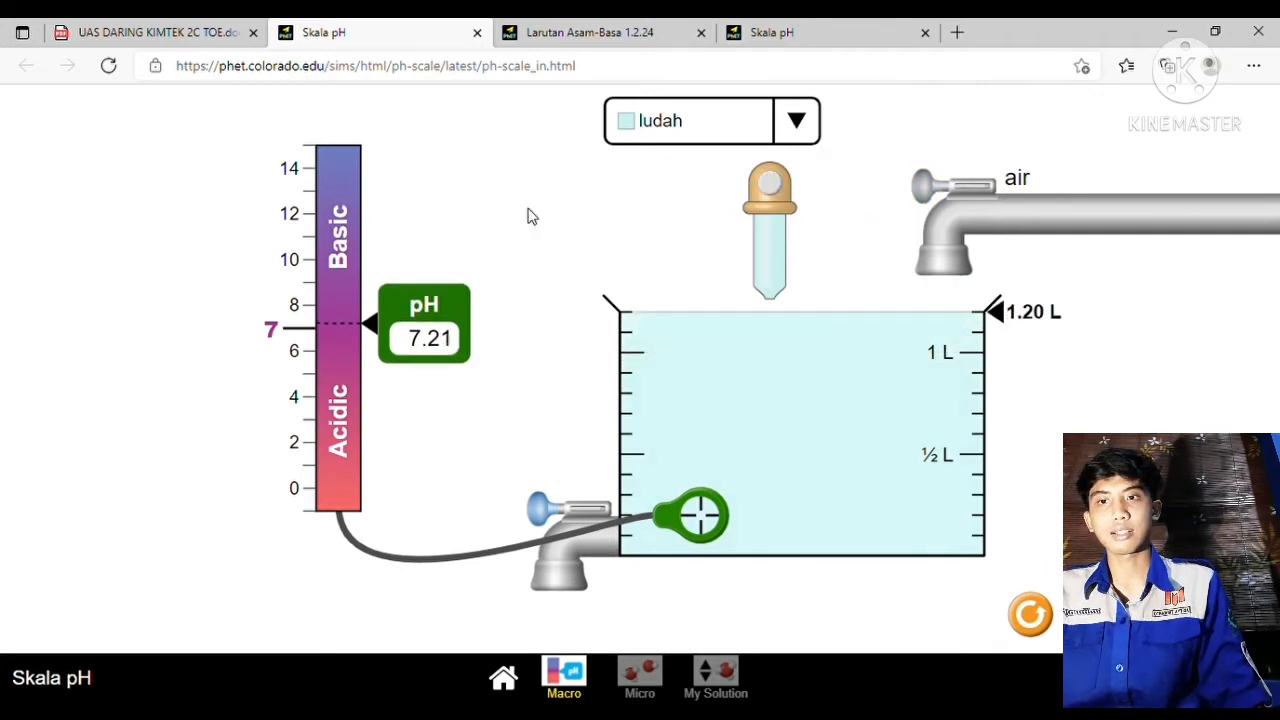
Step: Drain the diluted ludah to about 0.89 L and reset the simulation
click(802, 140)
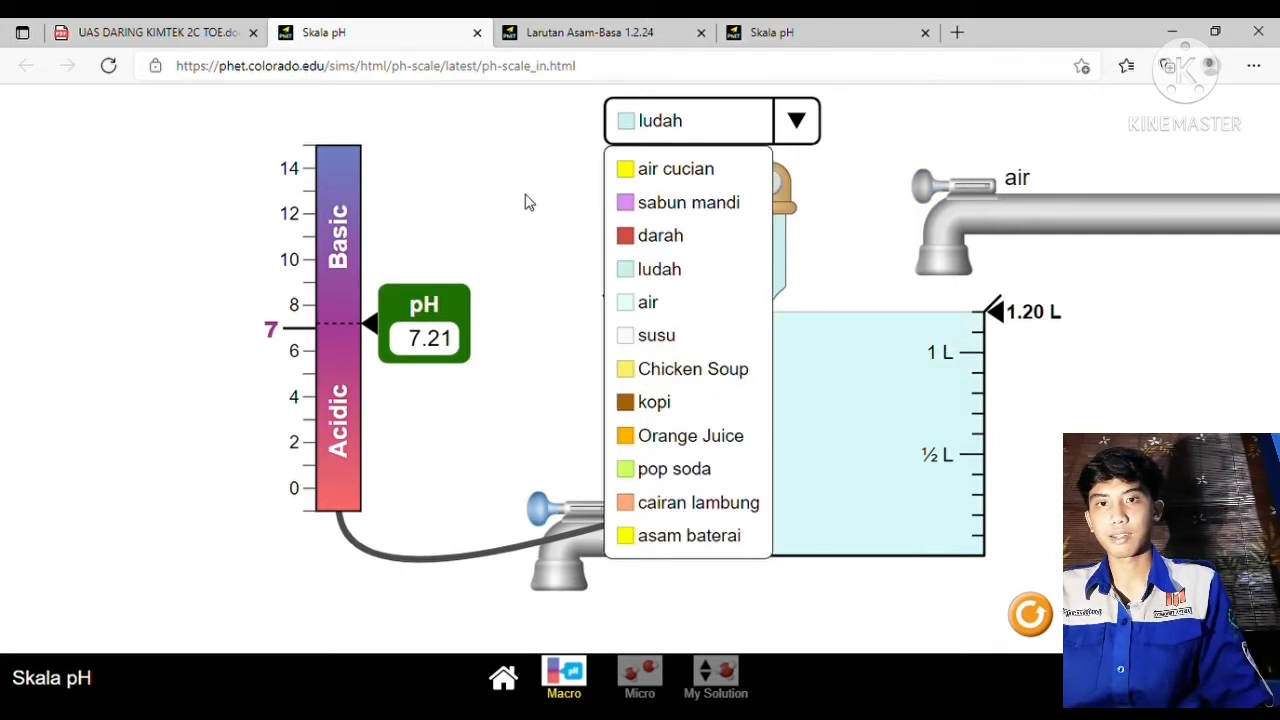
click(562, 268)
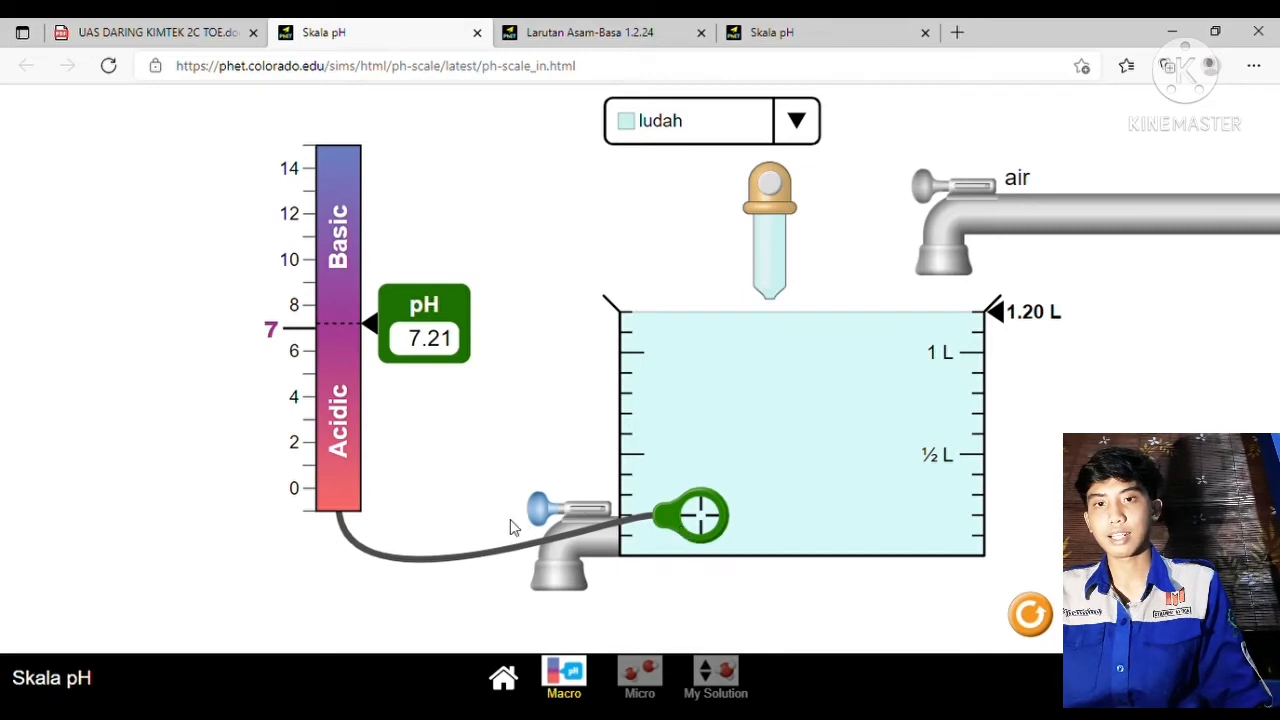
drag(534, 506, 457, 534)
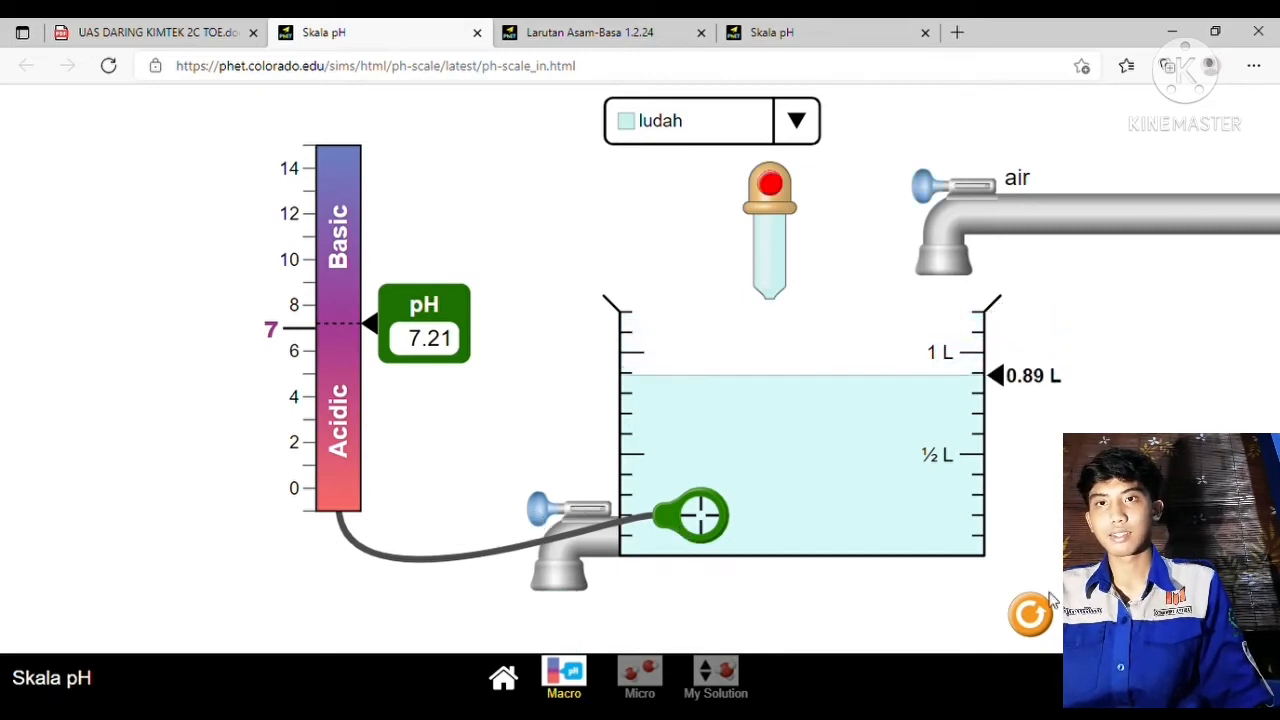
click(1030, 614)
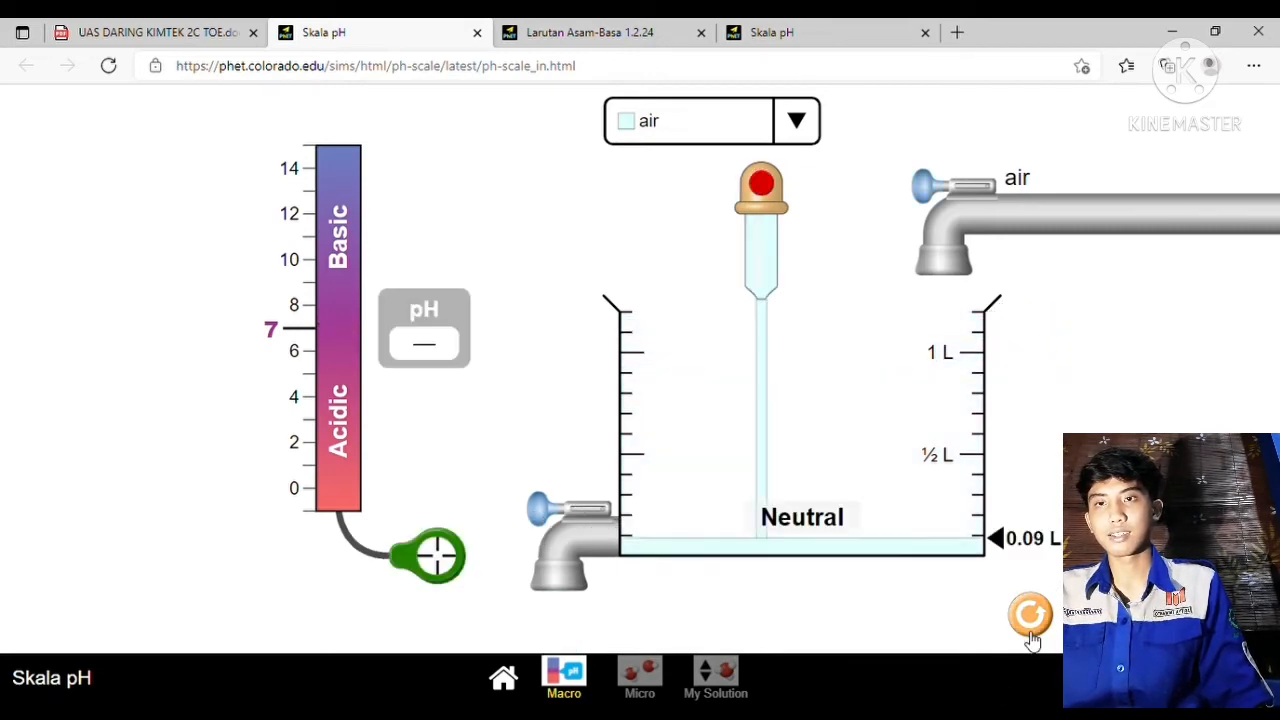
Step: Fill the container with kopi and place the pH probe in it to measure its pH
click(805, 130)
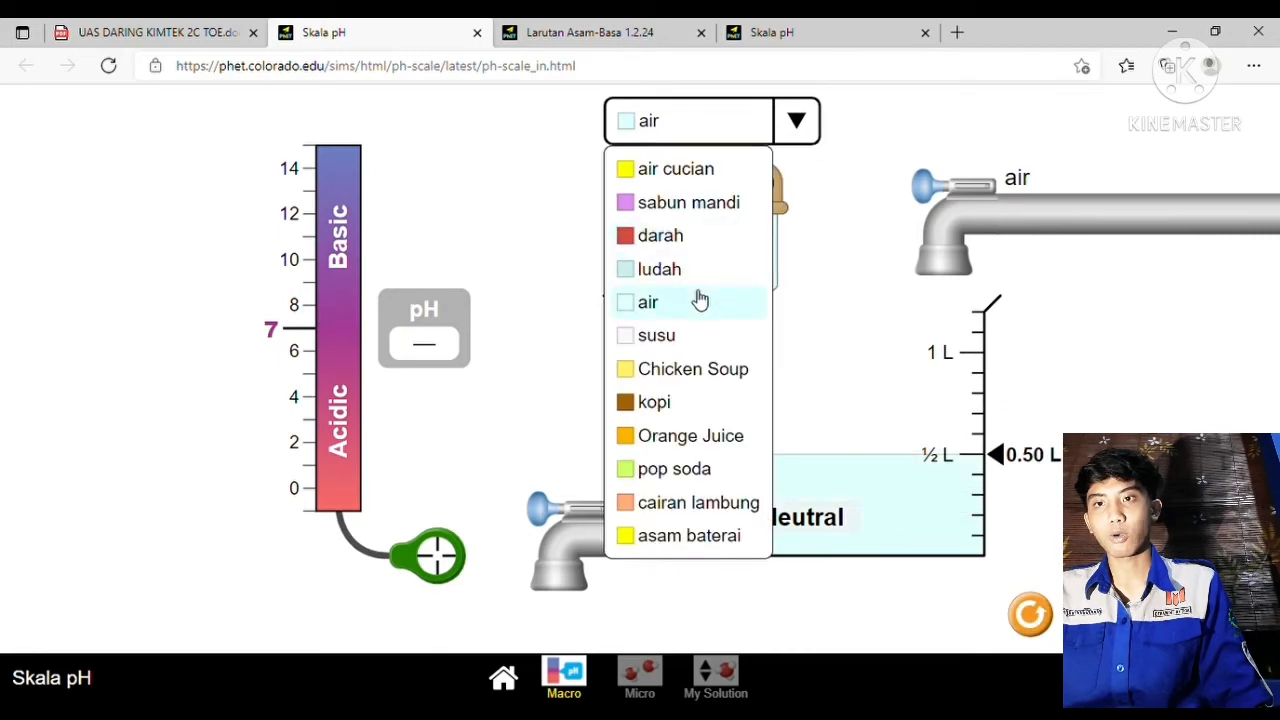
click(700, 405)
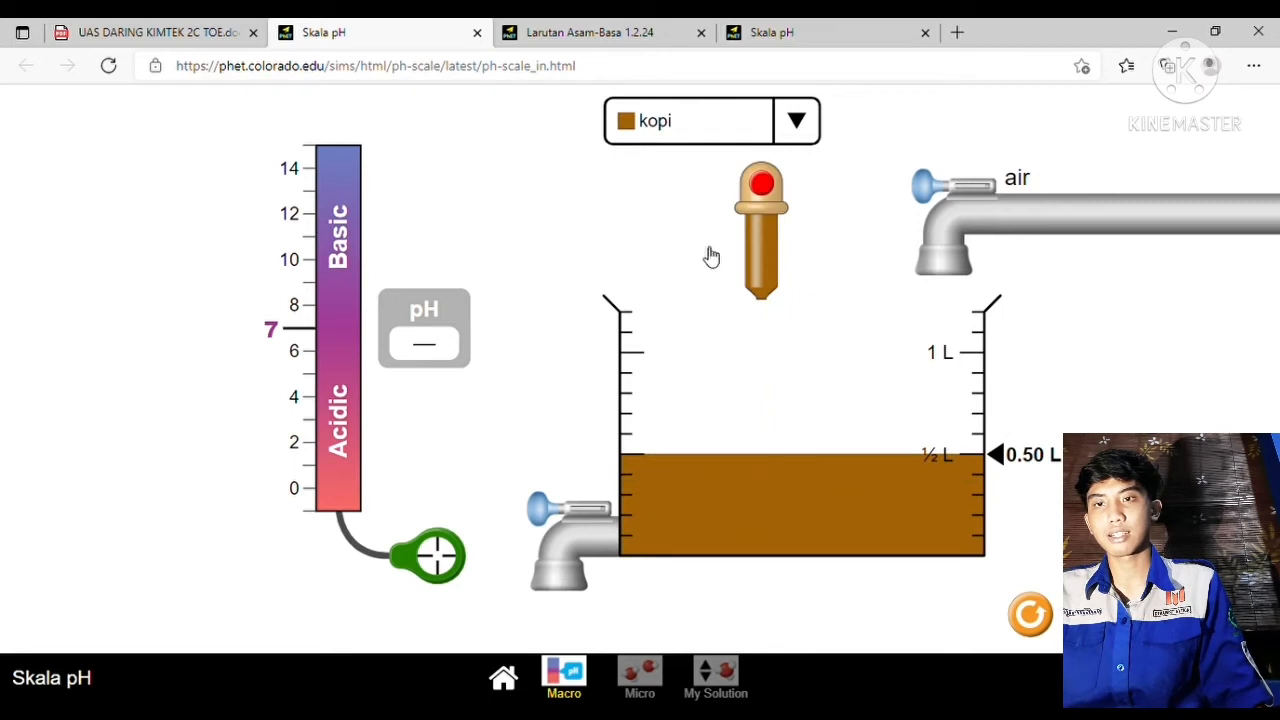
drag(440, 556, 800, 520)
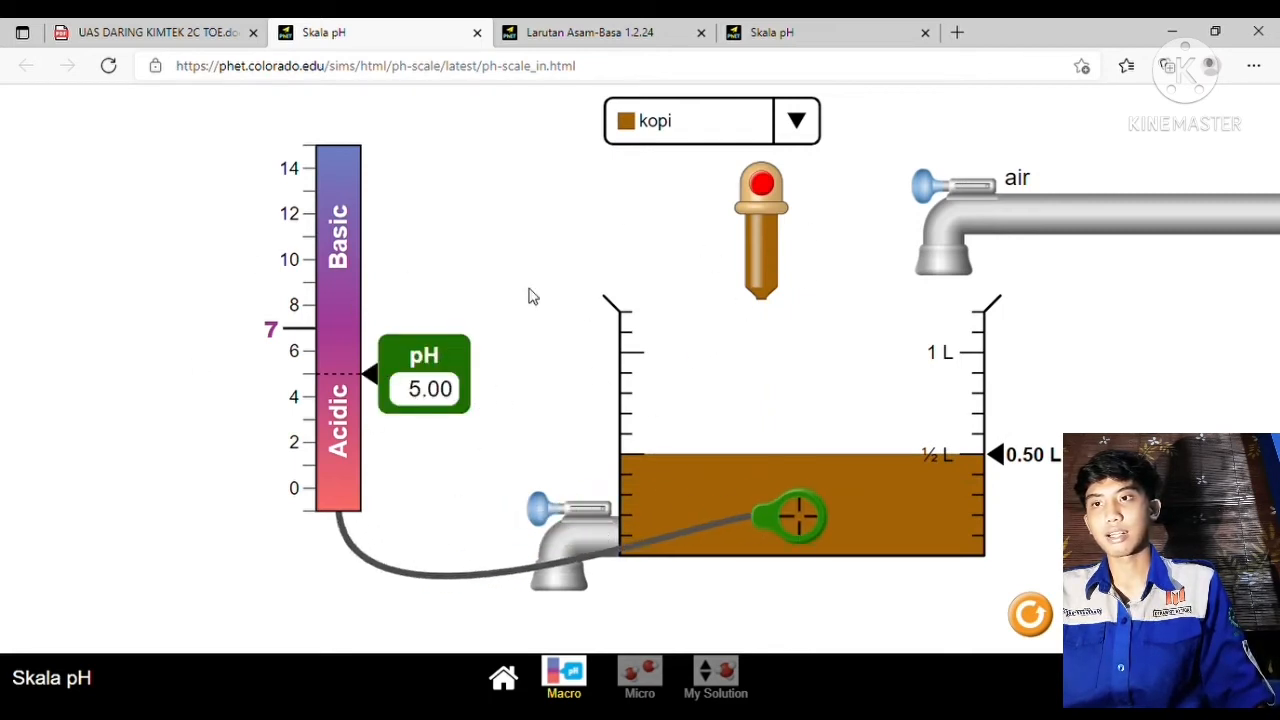
Step: Dilute the kopi with water up to 1.20 L while measuring the pH
drag(940, 188, 908, 188)
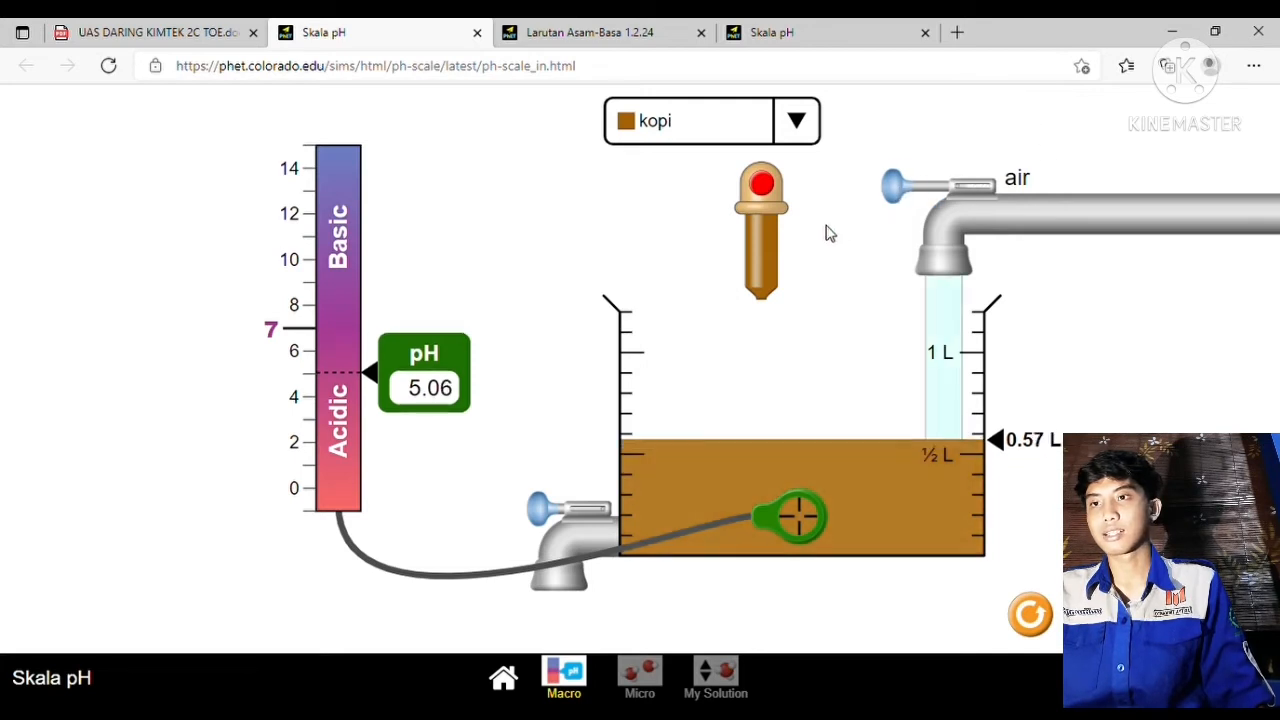
drag(826, 233, 829, 234)
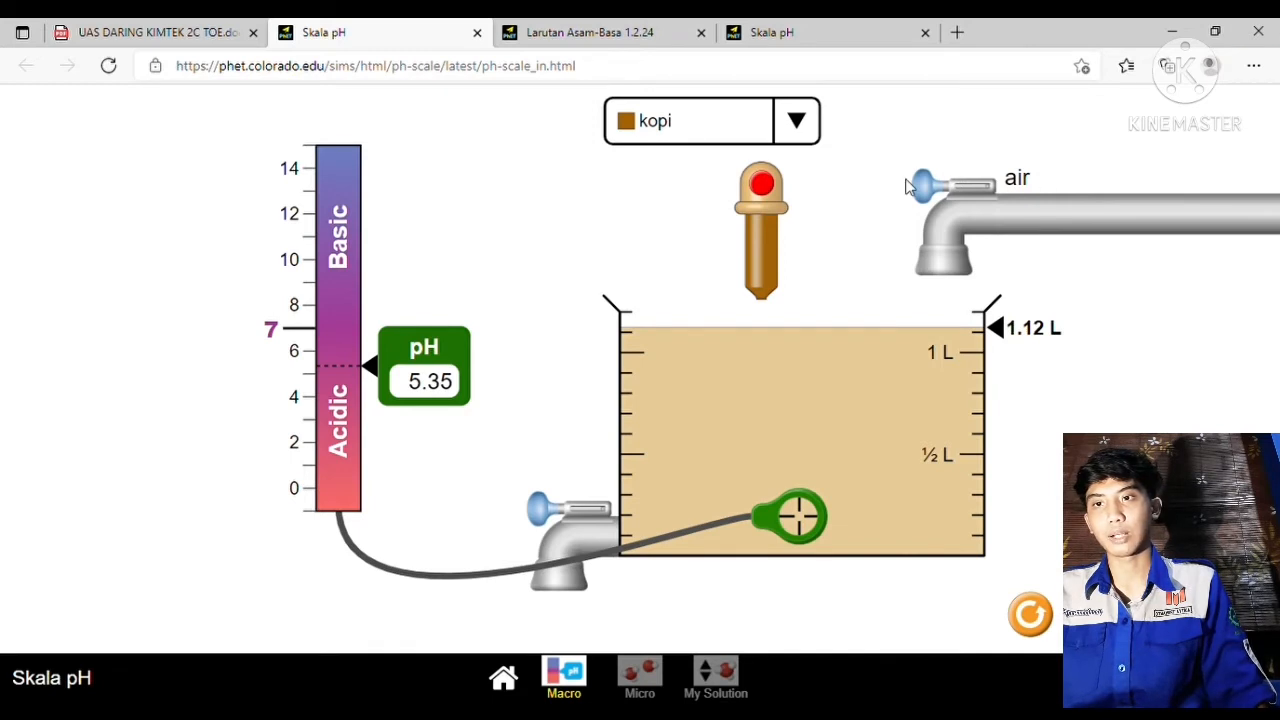
drag(922, 187, 897, 202)
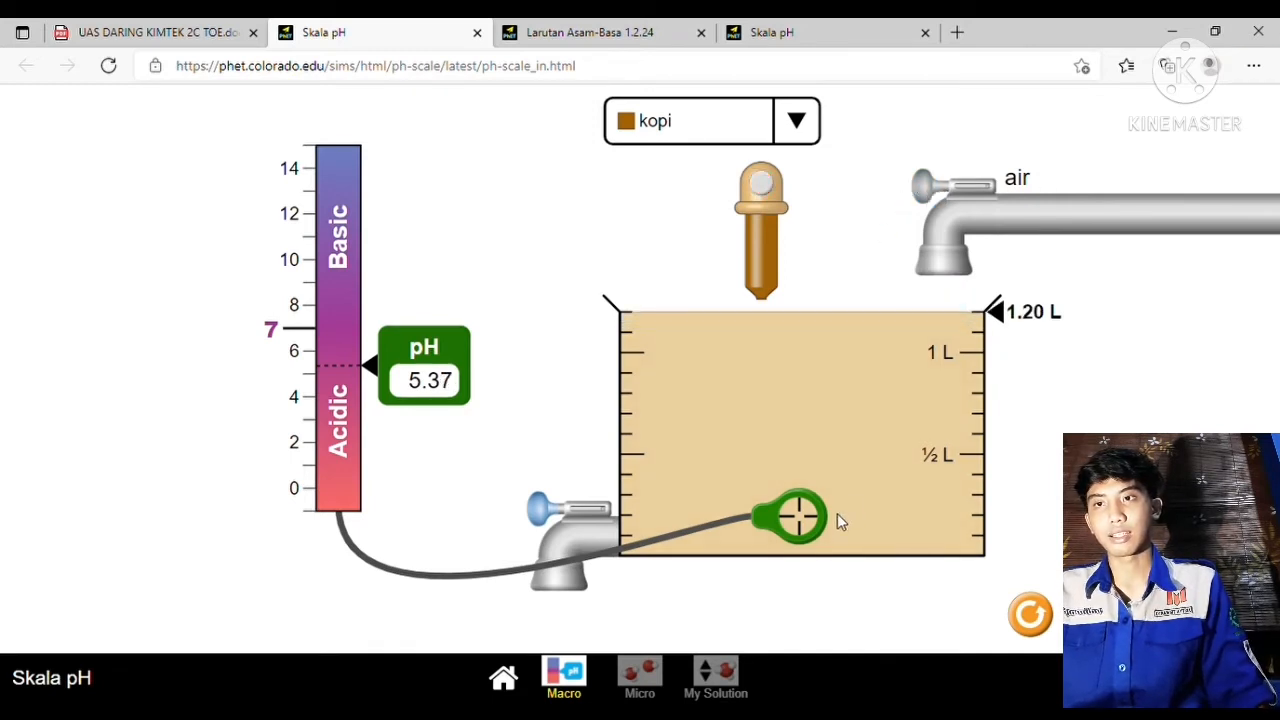
Step: Drain the diluted kopi to about 0.41 L, and add more kopi from the dropper up to about 0.83 L
drag(540, 510, 478, 530)
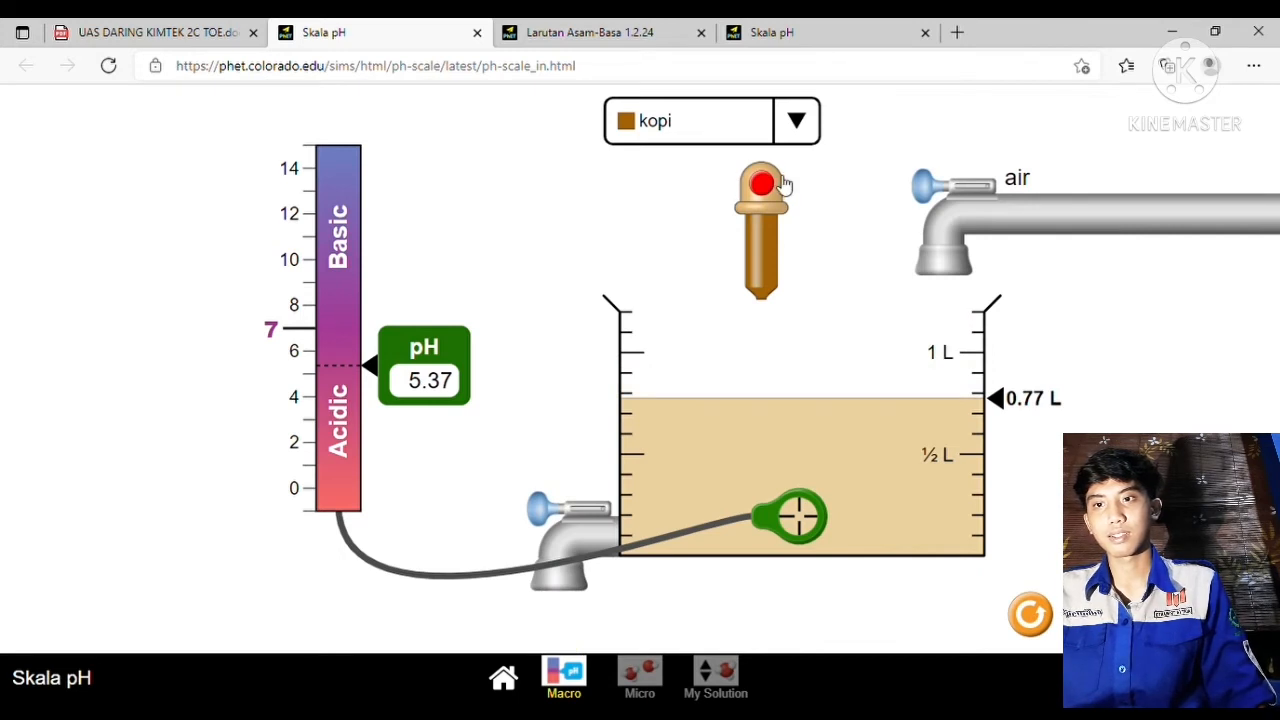
drag(784, 180, 813, 177)
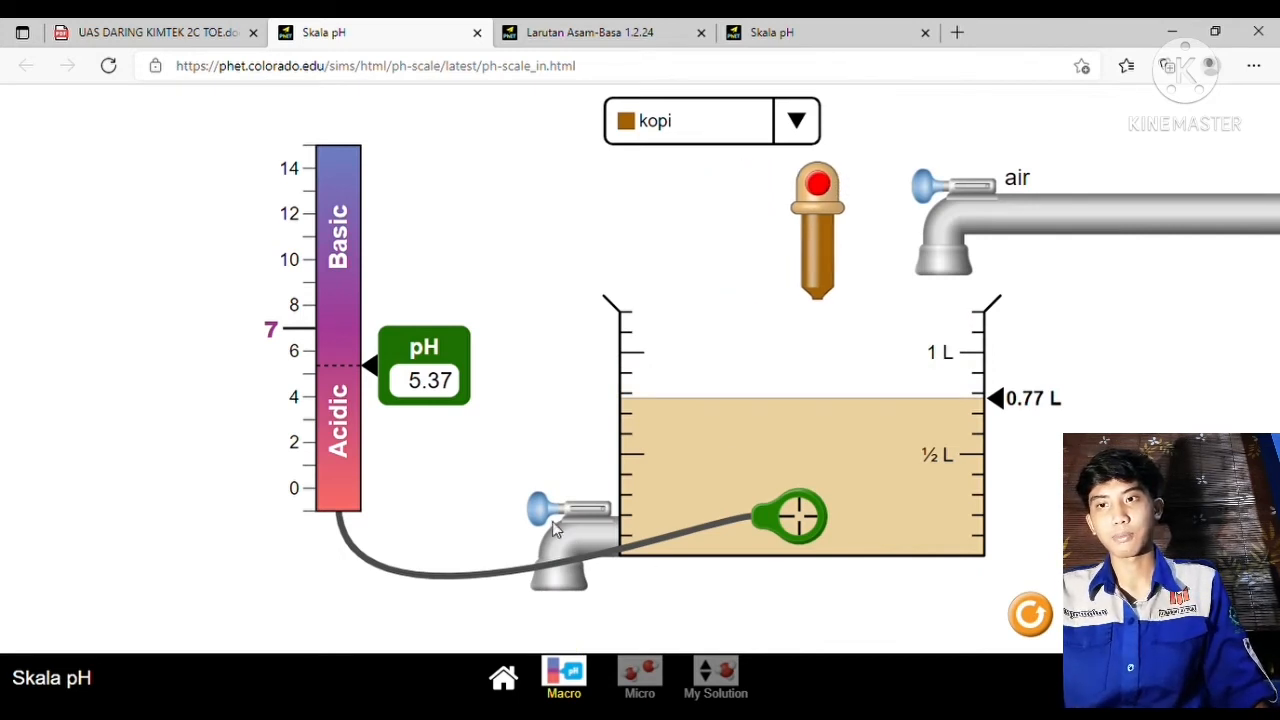
drag(547, 515, 451, 543)
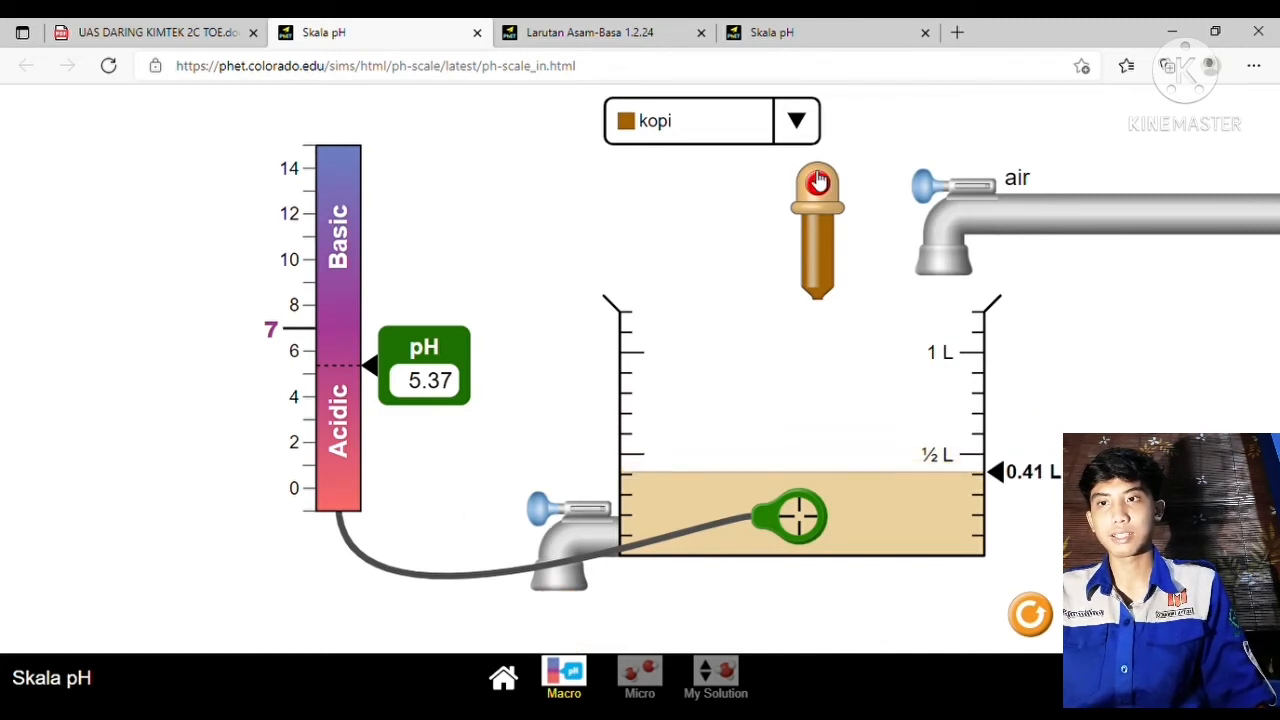
drag(818, 180, 798, 398)
Step: Change the liquid to pop soda, add more up to about 0.62 L, and dilute it with water up to 1.20 L
click(797, 125)
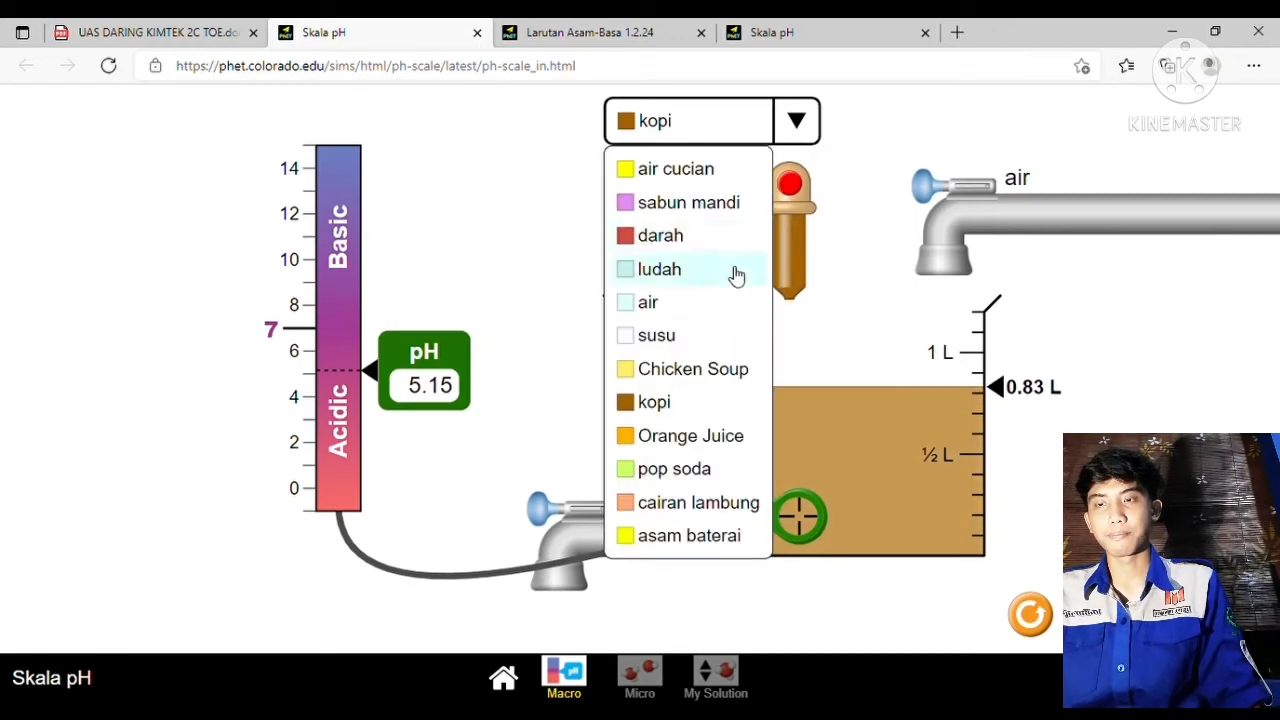
click(682, 470)
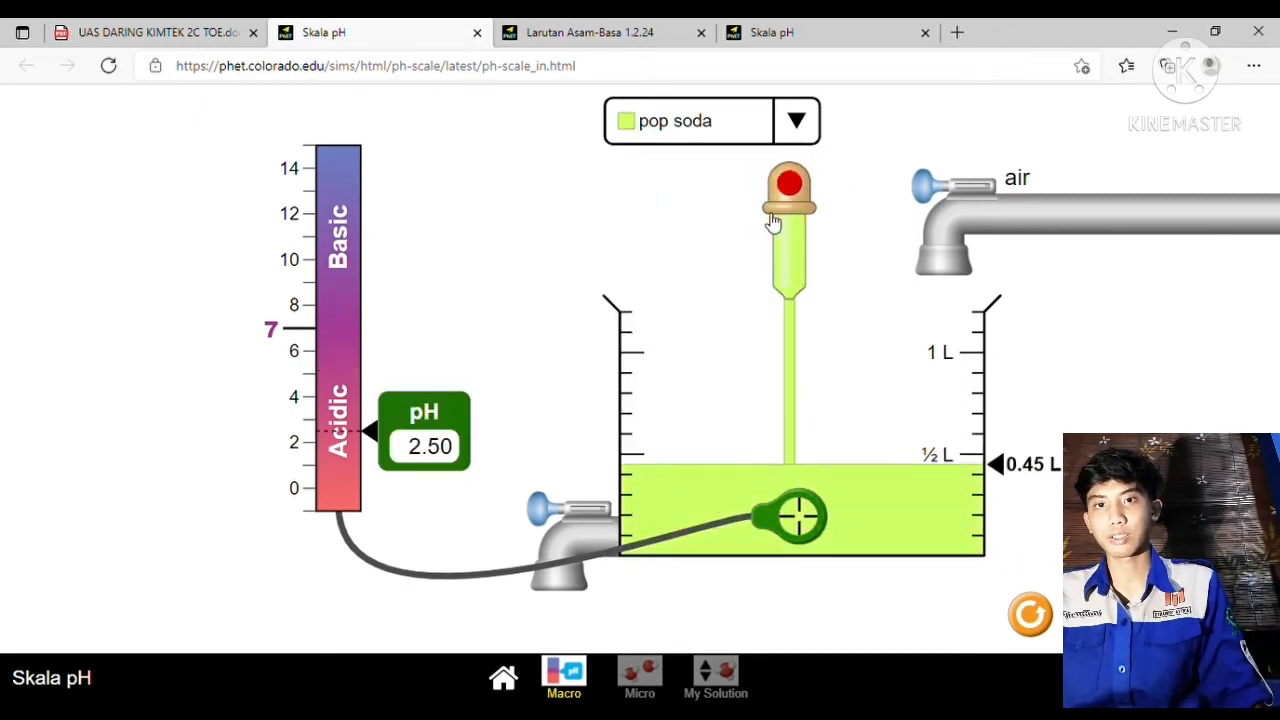
click(789, 186)
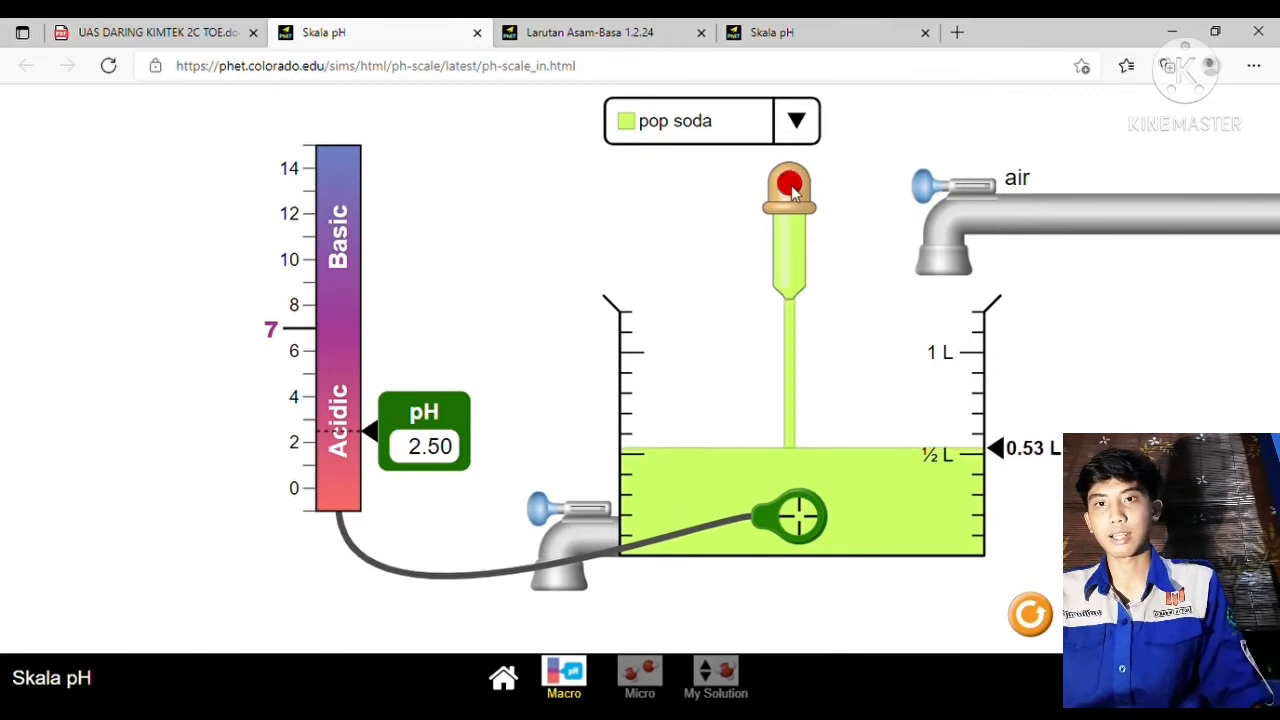
mouse_move(792, 192)
mouse_down()
mouse_move(857, 197)
mouse_move(816, 194)
mouse_up()
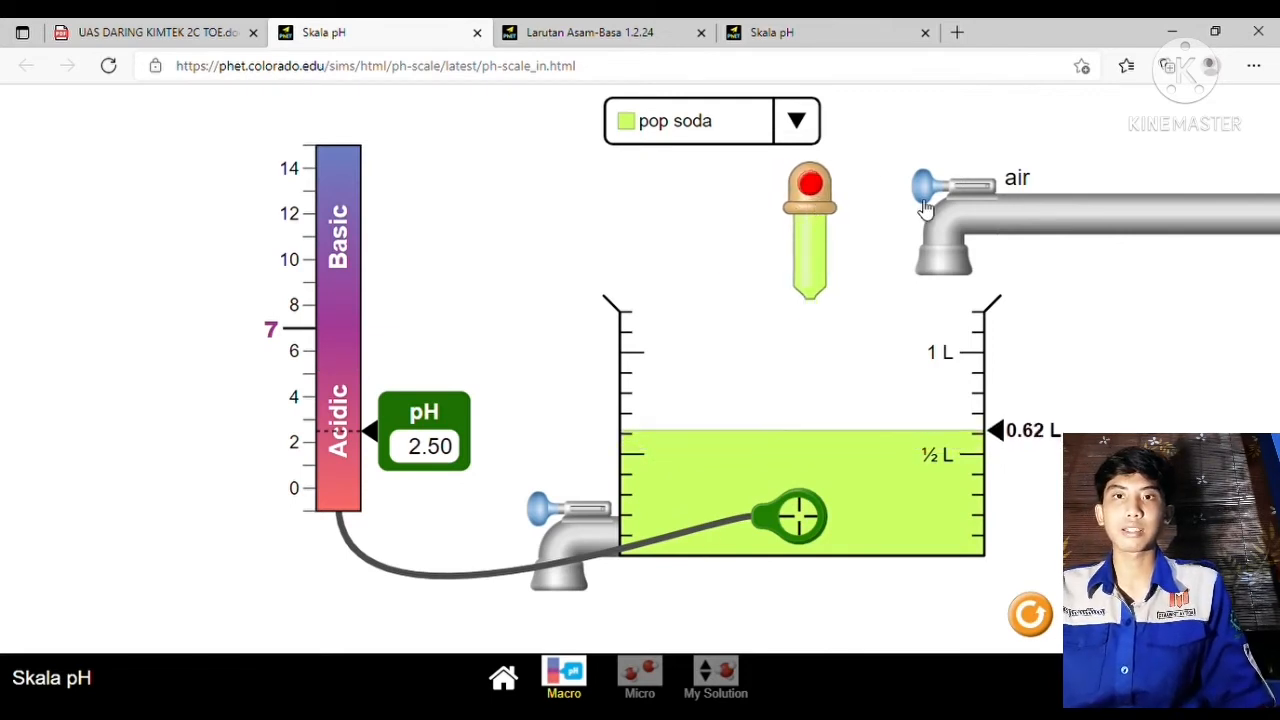
drag(922, 188, 832, 241)
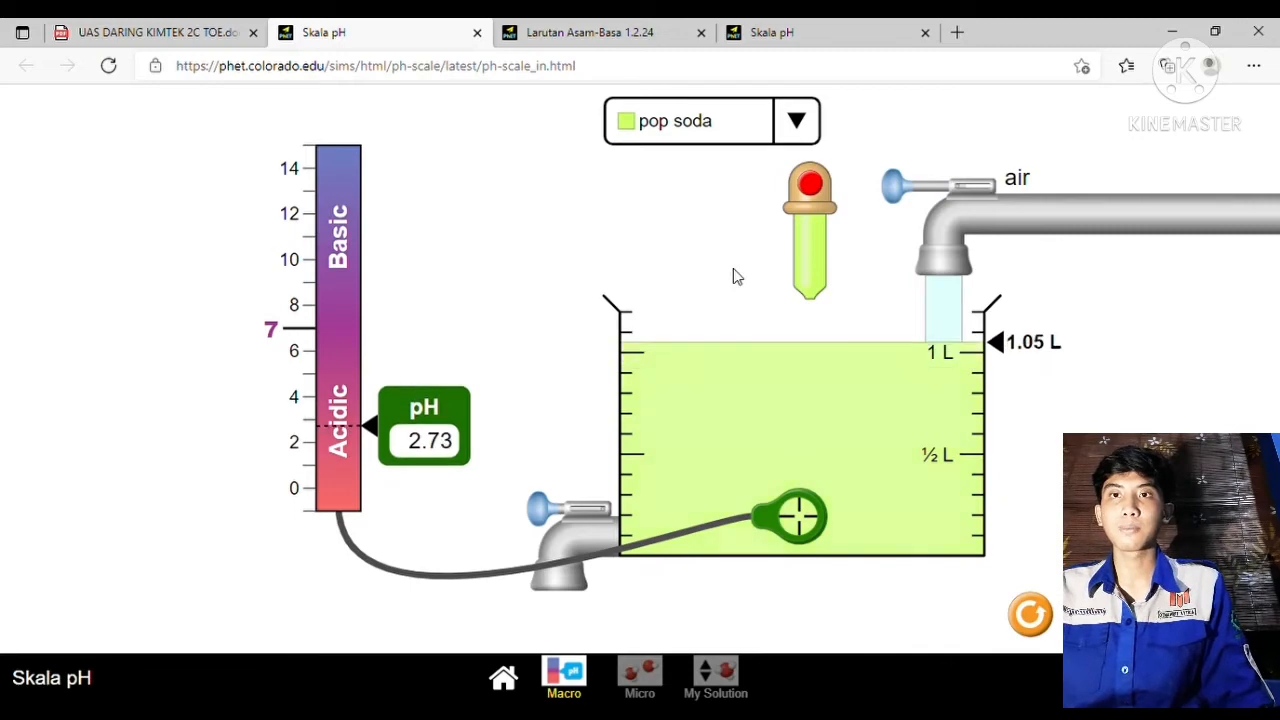
Step: Change the liquid to cairan lambung and dilute it with water up to 1.20 L while measuring the pH
click(803, 124)
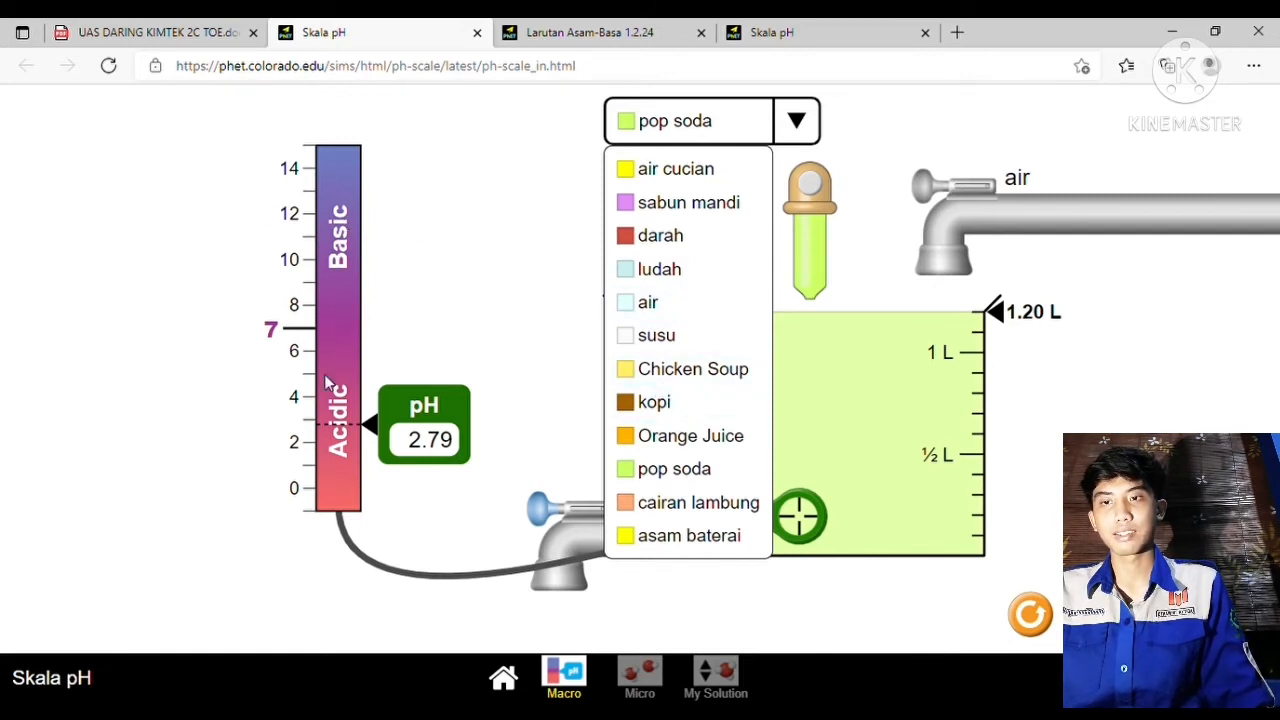
click(648, 512)
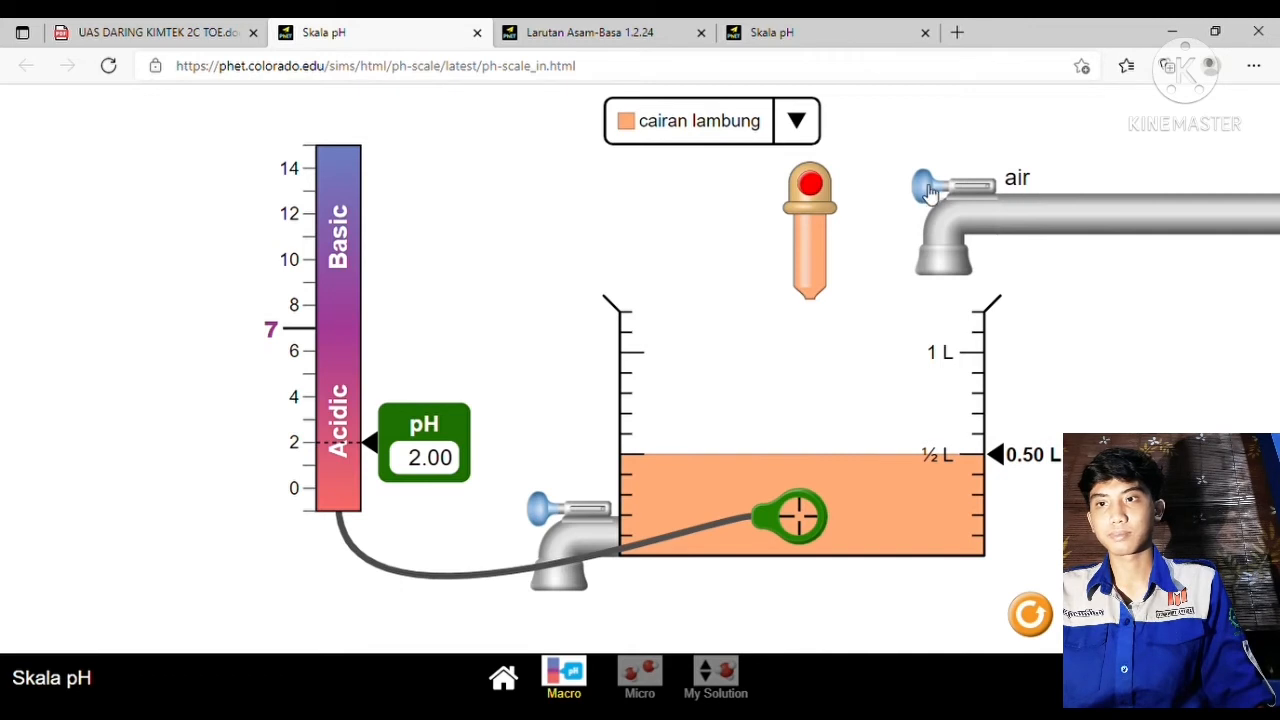
drag(922, 192, 890, 186)
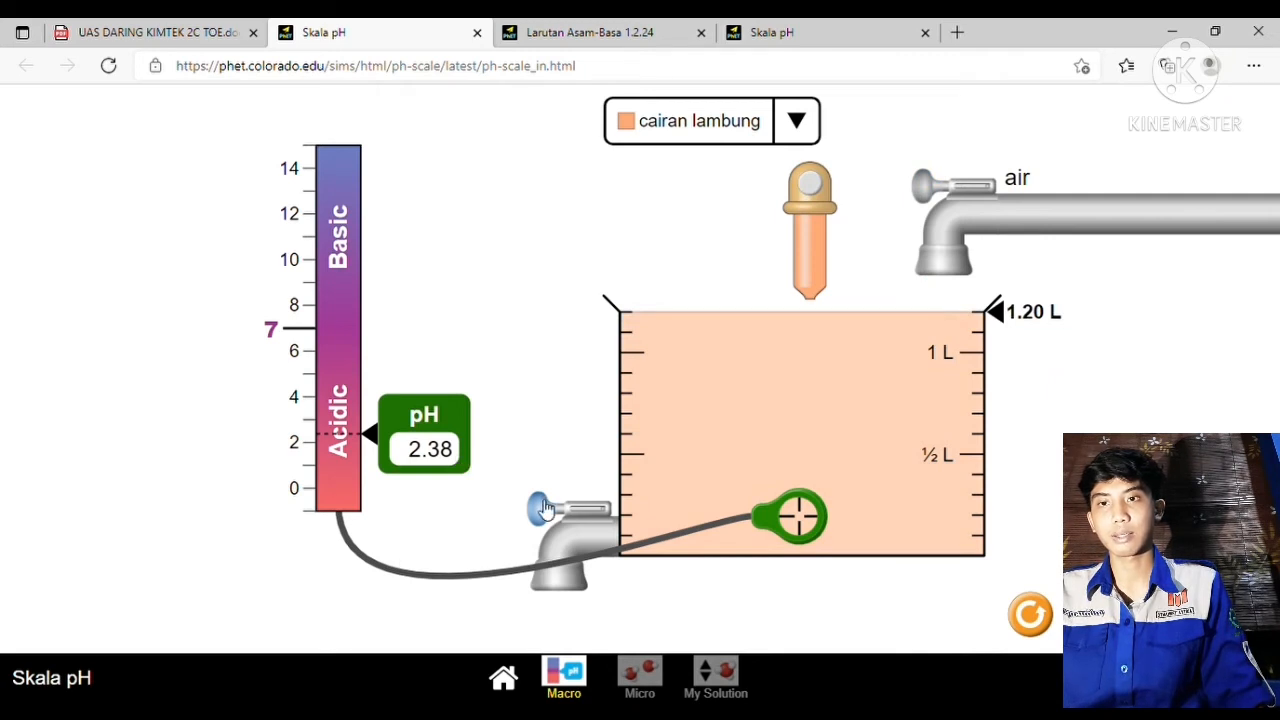
Step: Drain the diluted cairan lambung to about 0.40 L and add more cairan lambung from the dropper
drag(543, 510, 512, 510)
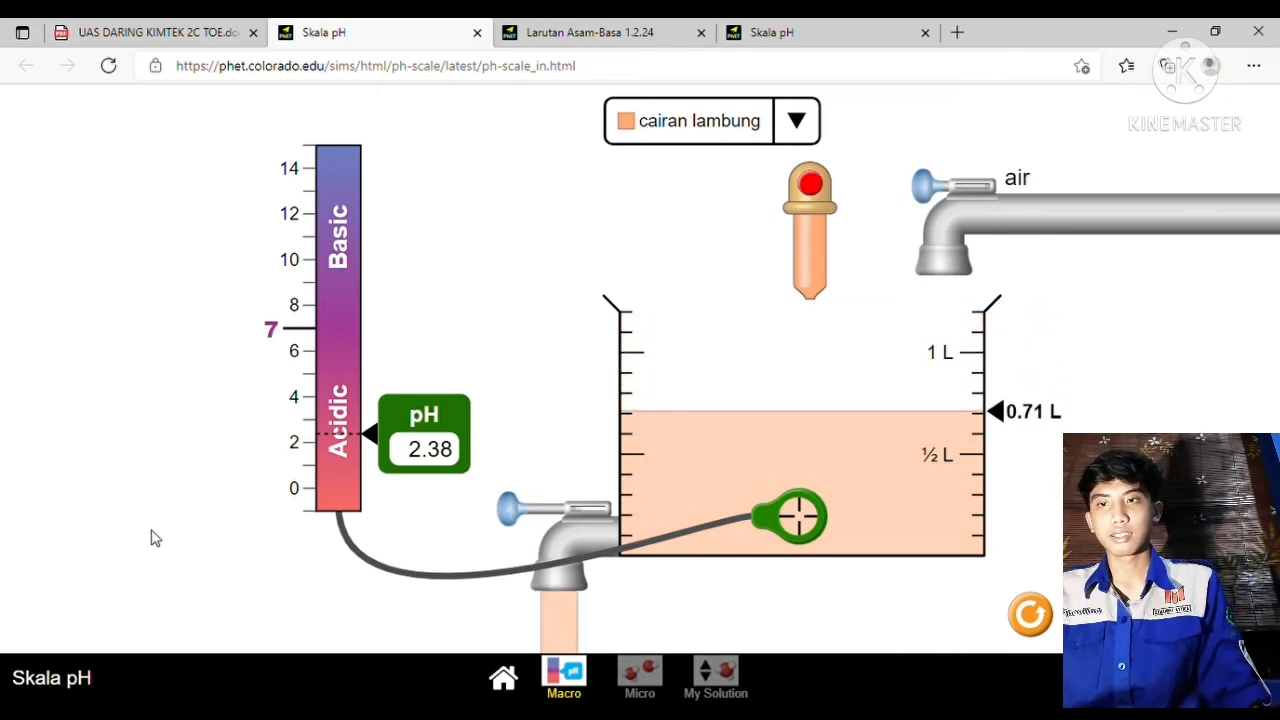
drag(510, 510, 541, 510)
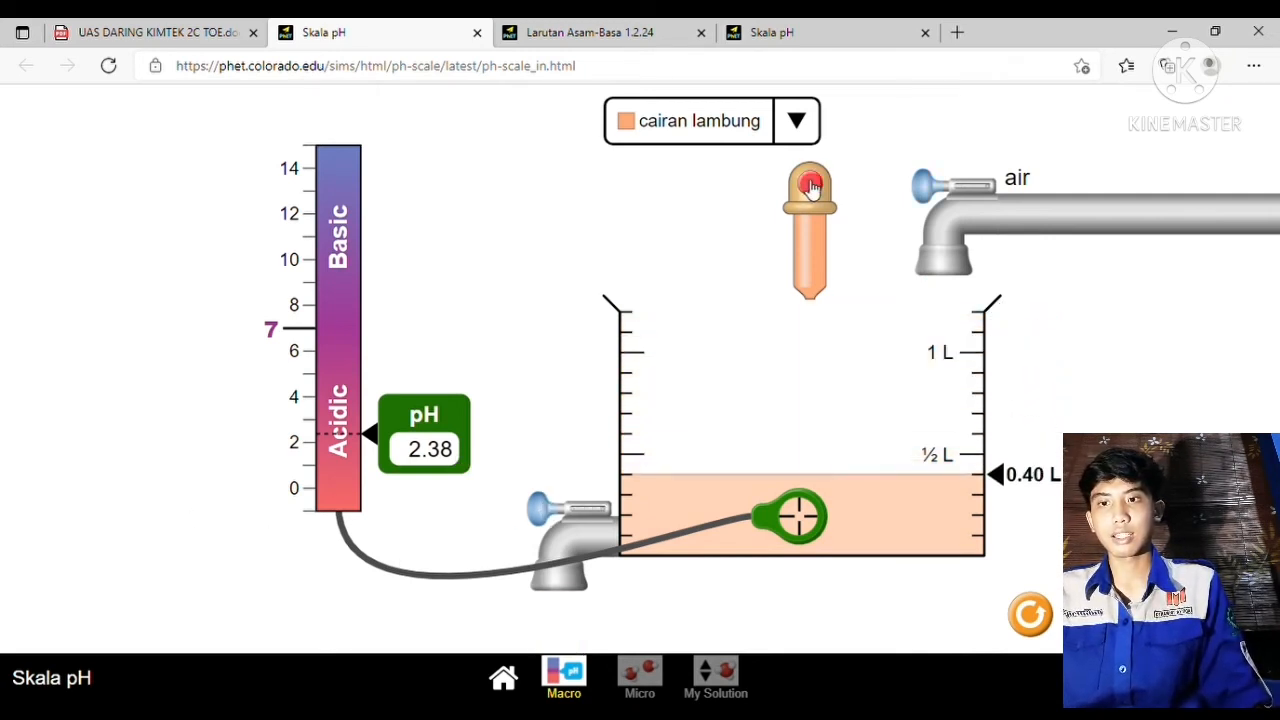
drag(810, 186, 445, 523)
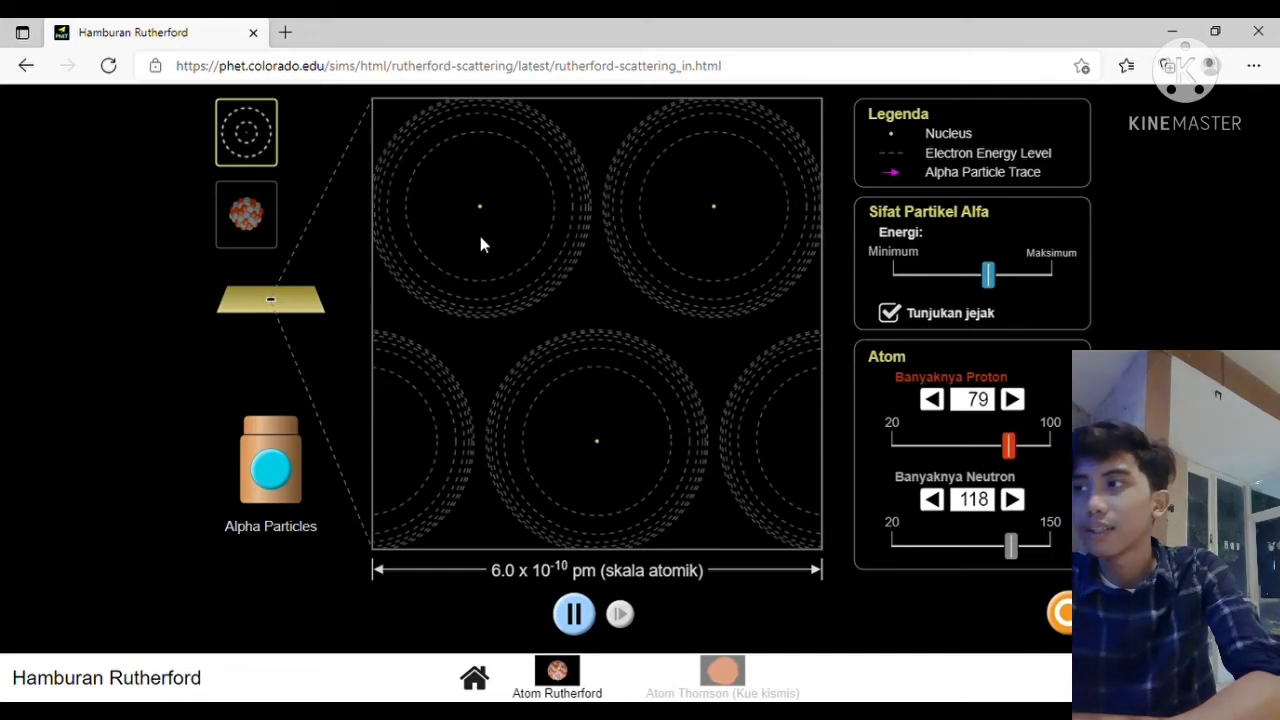
Step: Fire alpha particles at the Rutherford atoms on the atomic scale, turning the beam on and off twice
click(272, 482)
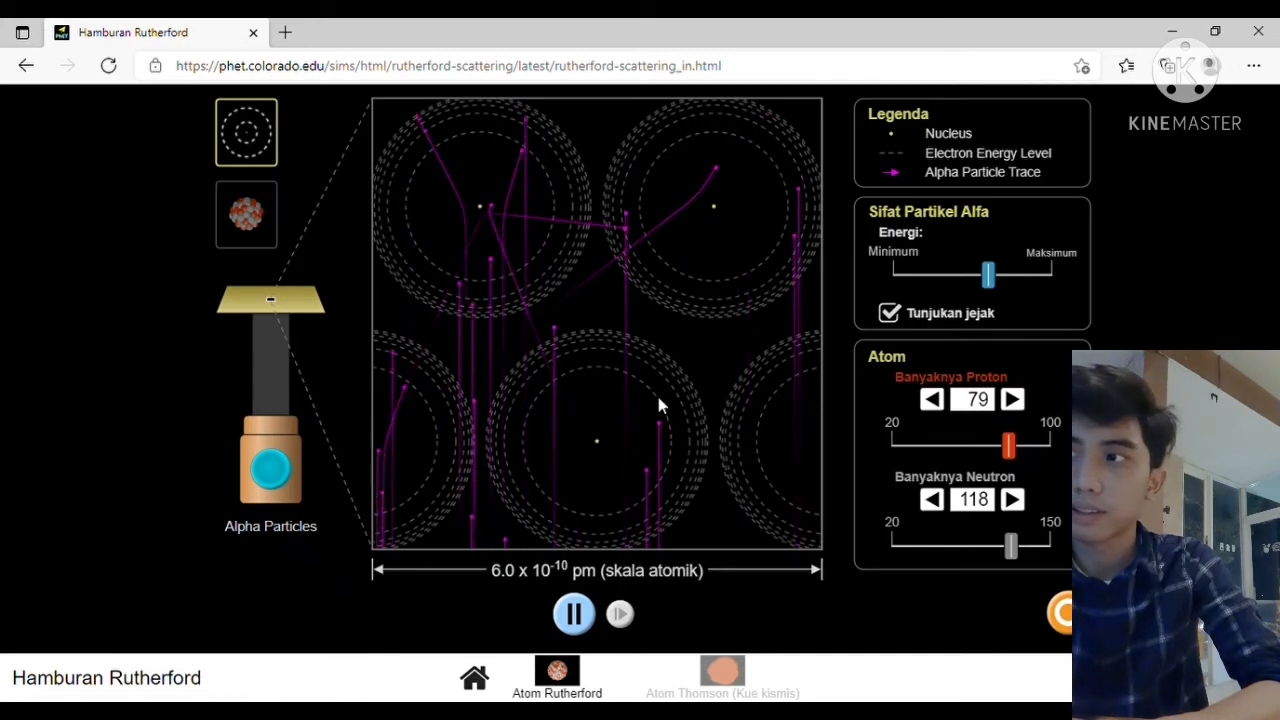
click(279, 463)
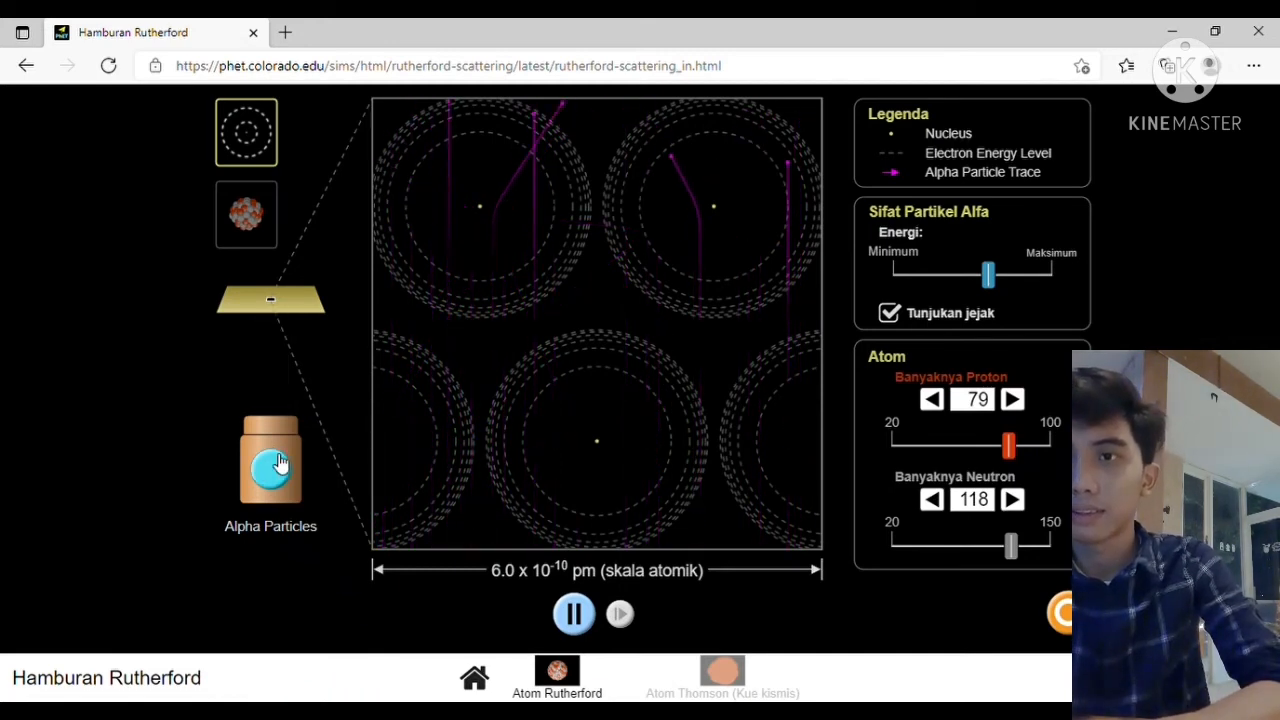
click(279, 463)
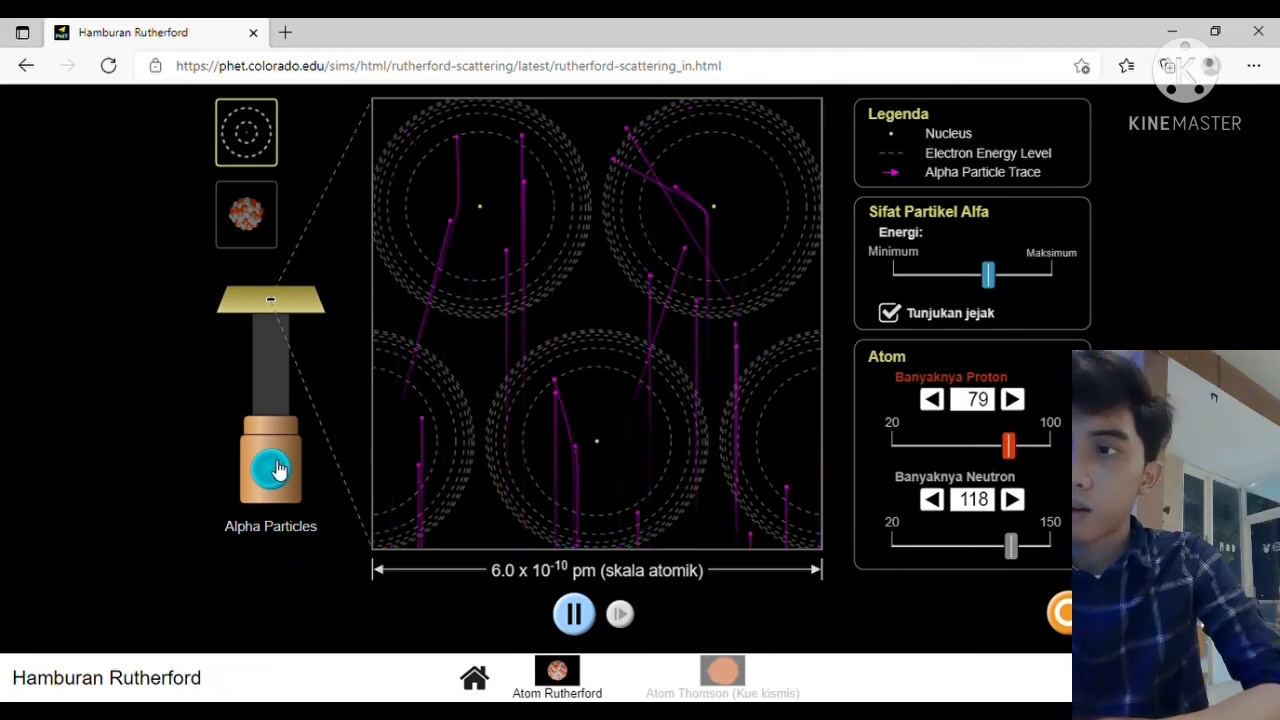
click(279, 469)
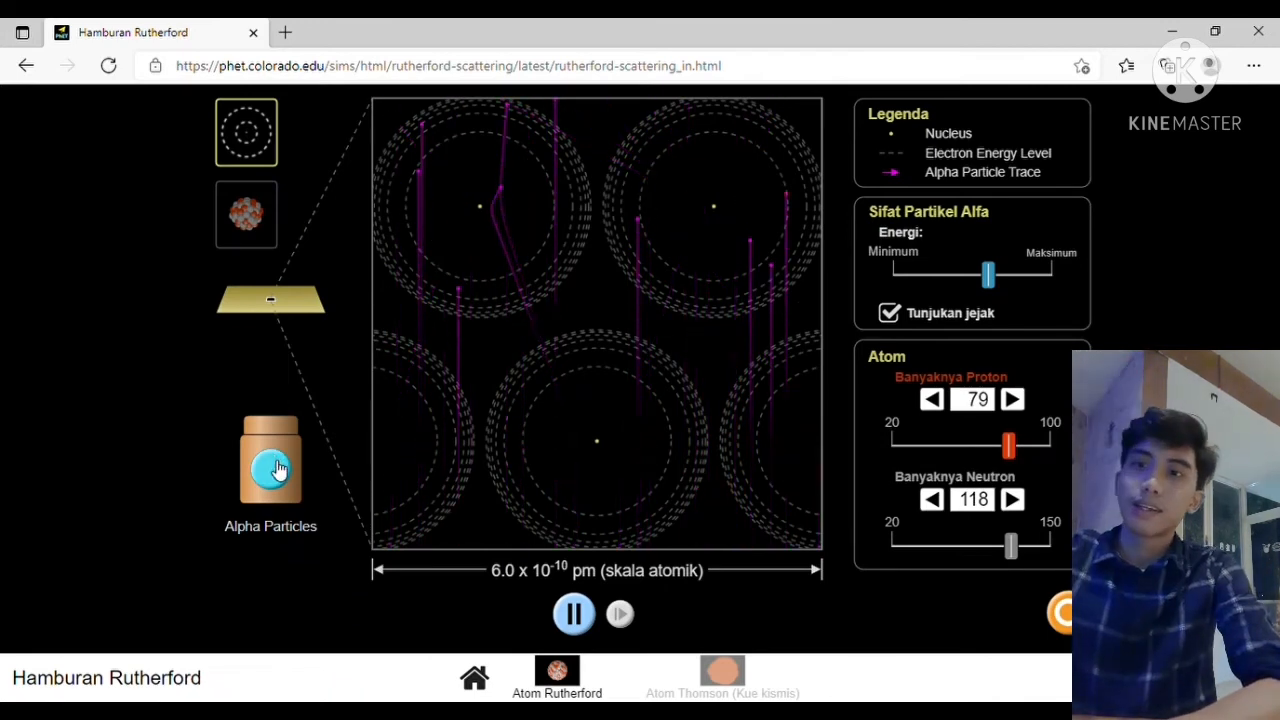